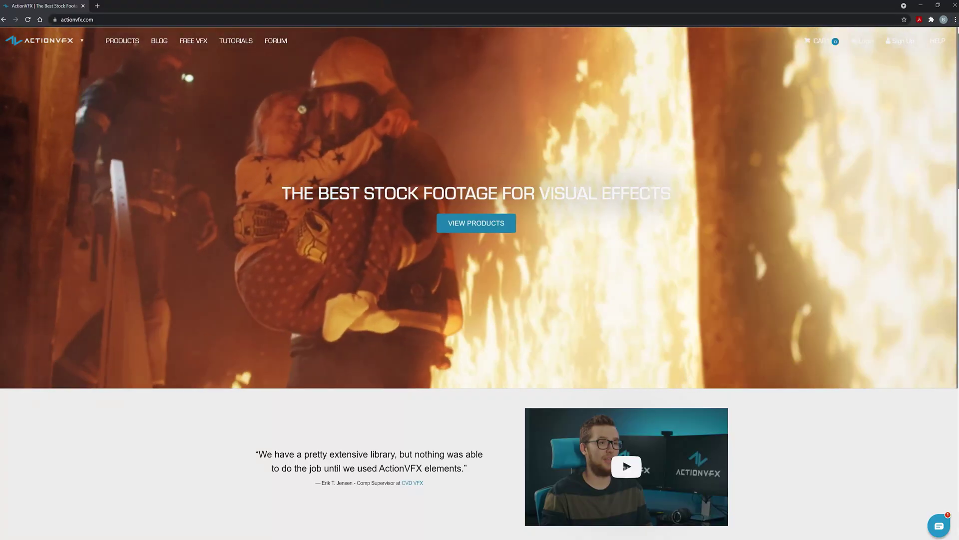
{"action": "scroll", "coordinate": [479, 270], "scroll_direction": "down", "scroll_amount": 1}
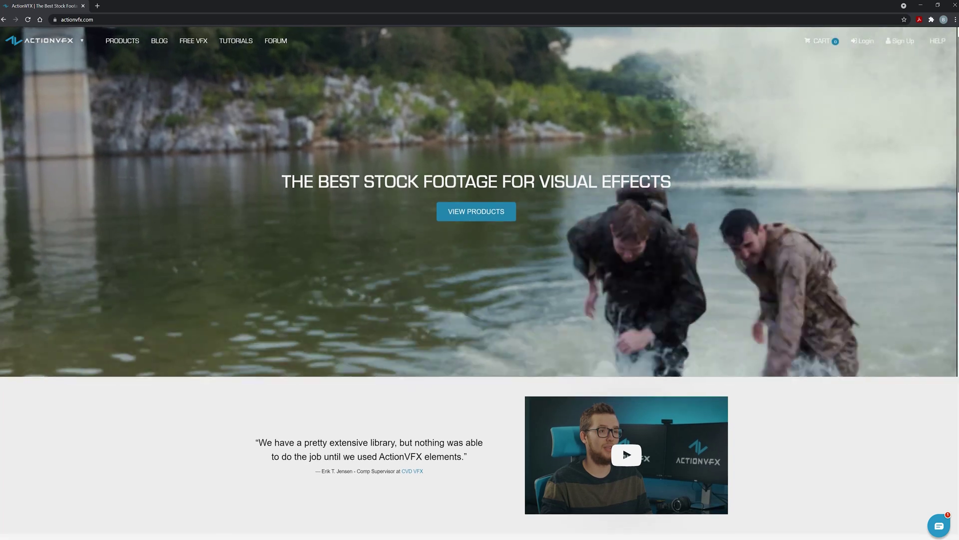
{"action": "scroll", "coordinate": [906, 185], "scroll_direction": "down", "scroll_amount": 6}
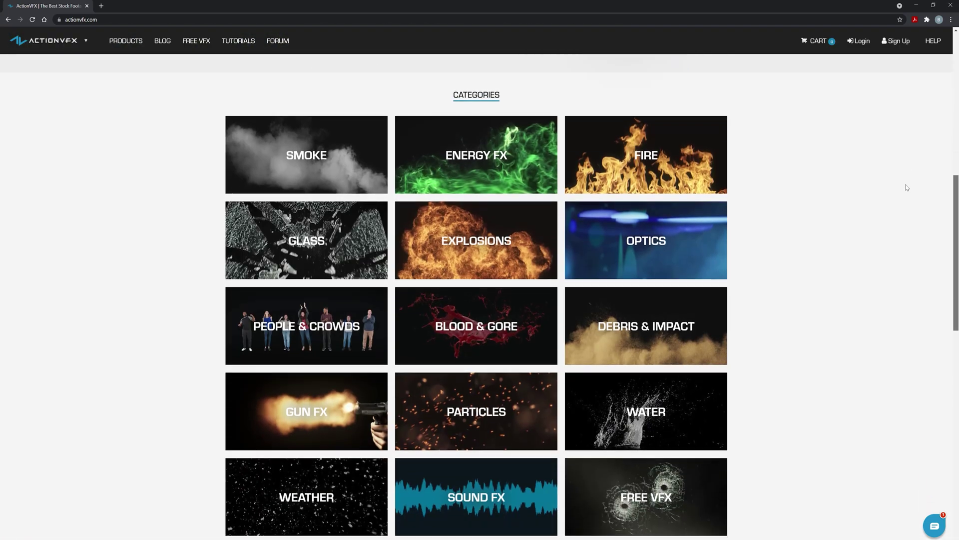
{"action": "scroll", "coordinate": [905, 192], "scroll_direction": "down", "scroll_amount": 1}
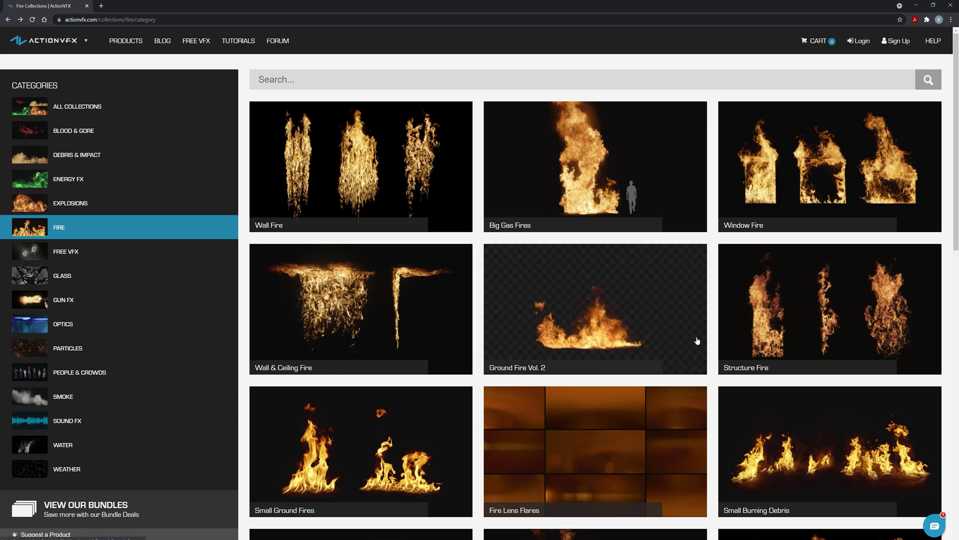
Browse the Structure Fire collection, previewing the Wide Wall Fire Side 4 and Small Fireball Side 9 clips.
{"action": "mouse_move", "coordinate": [830, 308]}
{"action": "left_click", "coordinate": [865, 332]}
{"action": "mouse_move", "coordinate": [355, 371]}
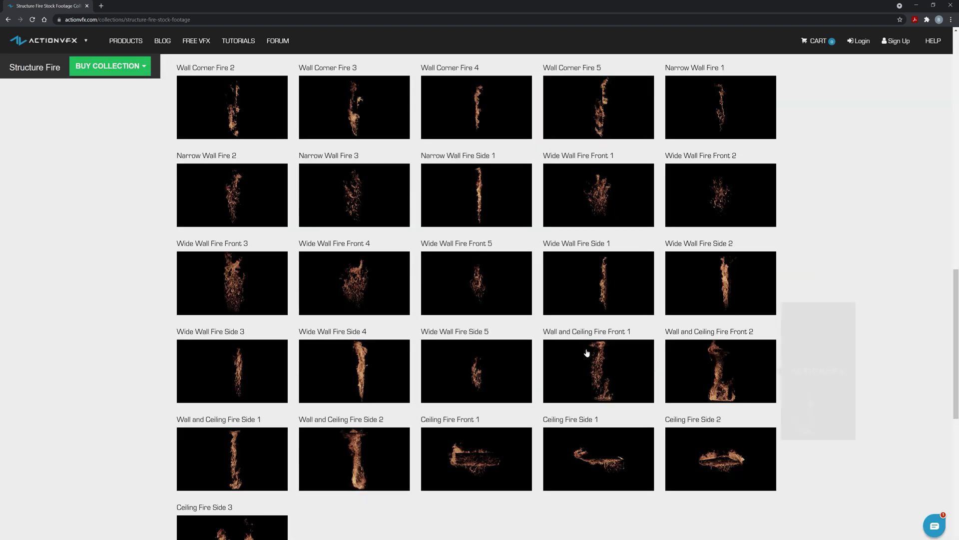
{"action": "left_click", "coordinate": [328, 380]}
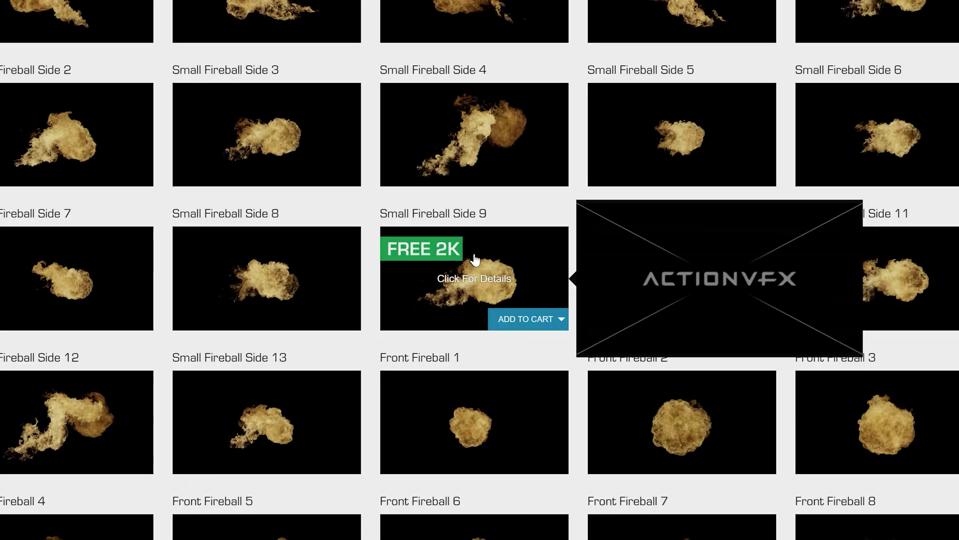
{"action": "left_click", "coordinate": [499, 278]}
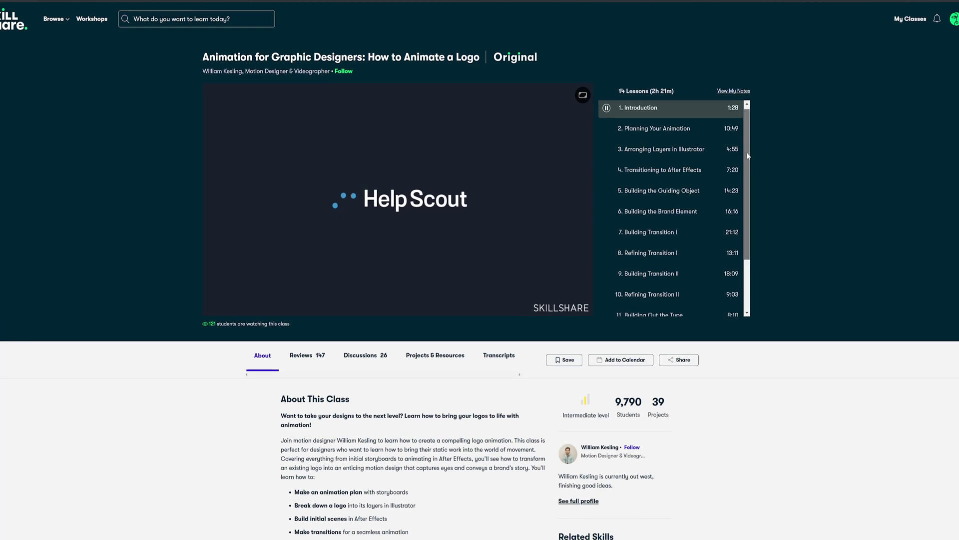
{"action": "mouse_move", "coordinate": [744, 152]}
{"action": "left_mouse_down"}
{"action": "mouse_move", "coordinate": [751, 232]}
{"action": "mouse_move", "coordinate": [756, 188]}
{"action": "left_mouse_up"}
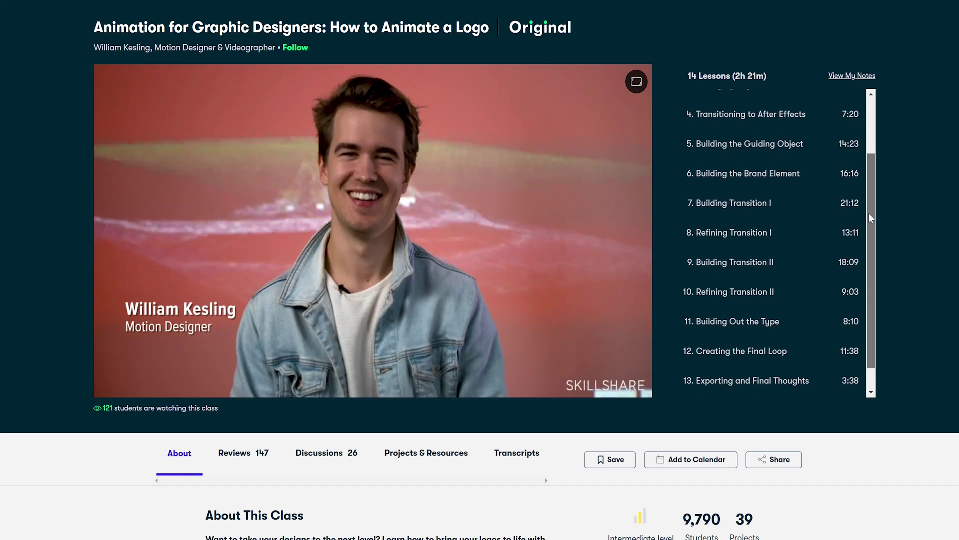
{"action": "left_click_drag", "start_coordinate": [870, 218], "coordinate": [872, 161]}
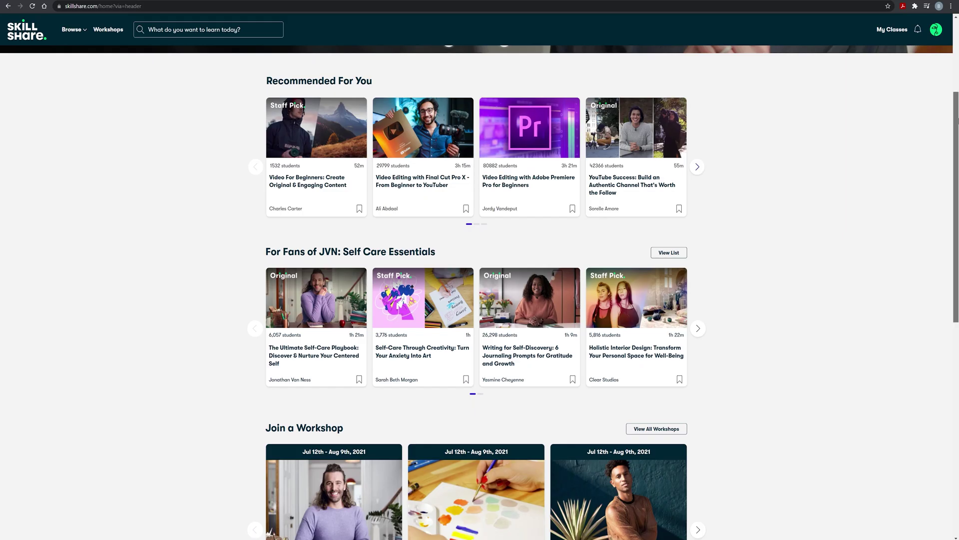
{"action": "scroll", "coordinate": [480, 300], "scroll_direction": "down", "scroll_amount": 3}
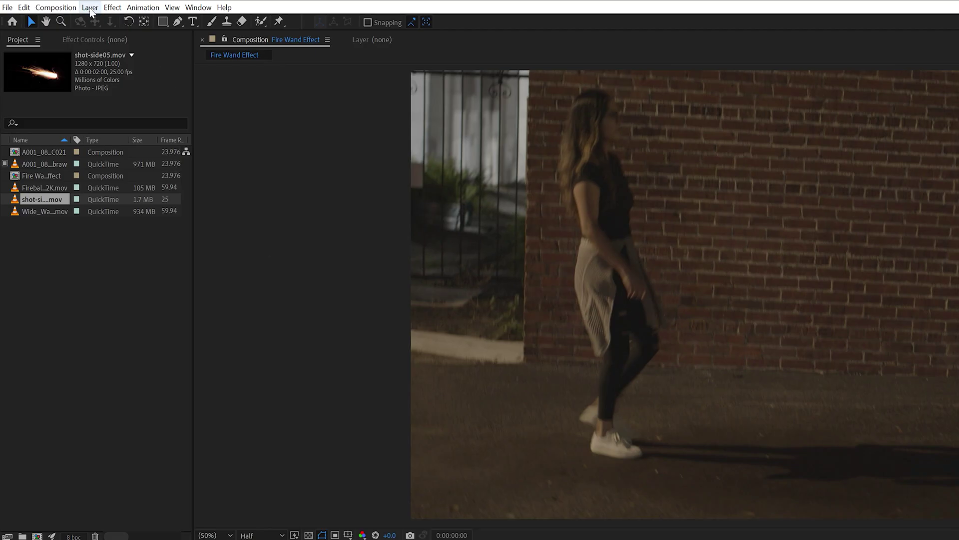
Create a null object named Track Null and enable keyframing on its Position.
{"action": "left_click", "coordinate": [91, 9]}
{"action": "mouse_move", "coordinate": [169, 22]}
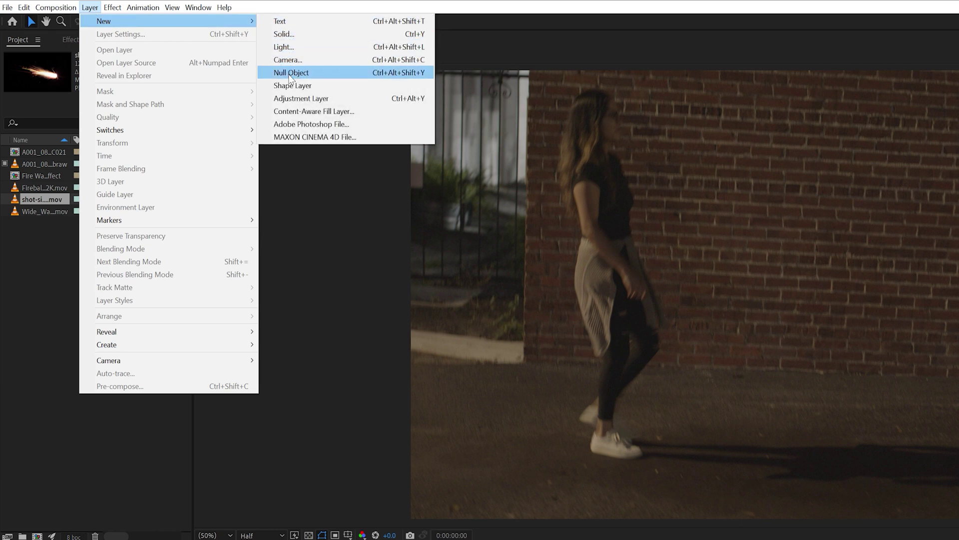
{"action": "left_click", "coordinate": [291, 73]}
{"action": "key", "text": "Return"}
{"action": "type", "text": "Track Null"}
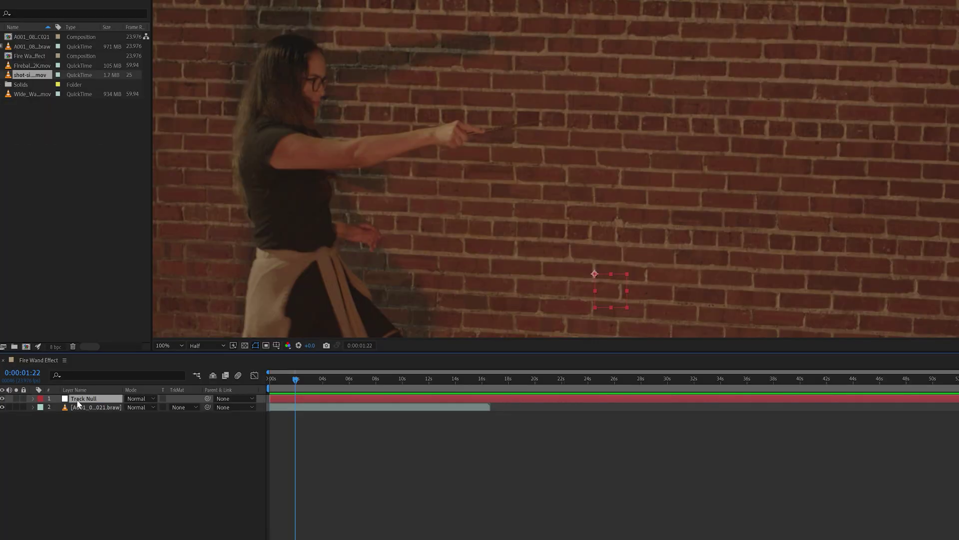
{"action": "key", "text": "alt+shift+p"}
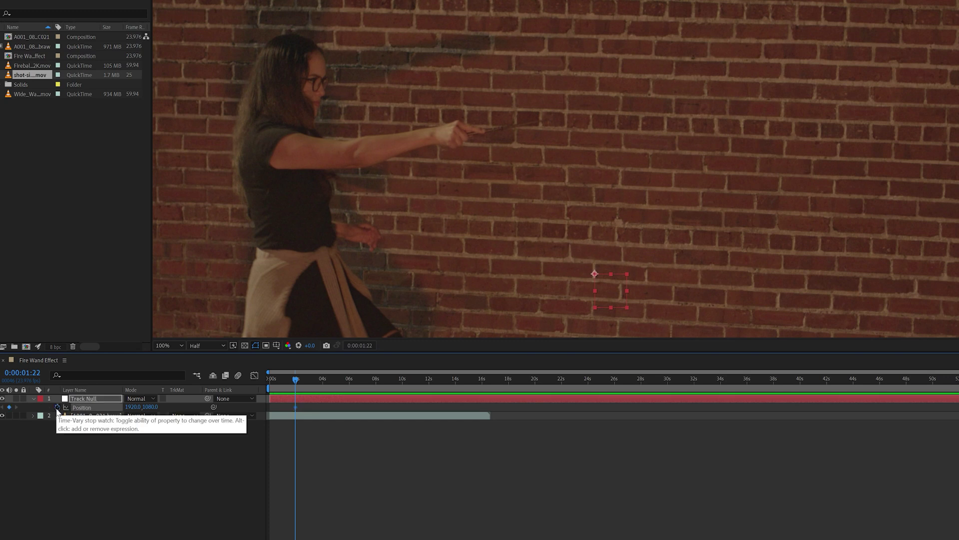
{"action": "left_click", "coordinate": [56, 407]}
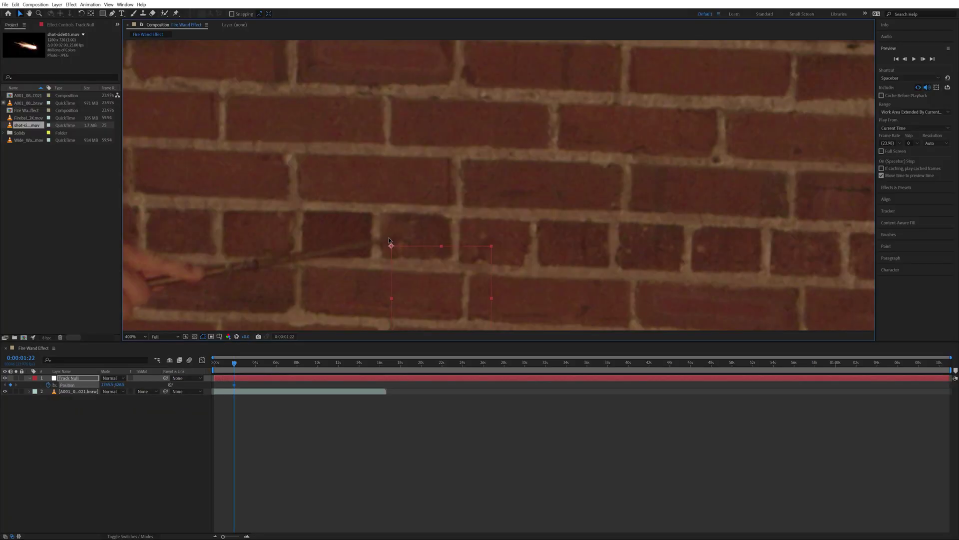
Lock the footage layer and start placing Track Null on the wand tip frame by frame.
{"action": "key", "text": "comma"}
{"action": "key", "text": "Page_Down"}
{"action": "key", "text": "Page_Down"}
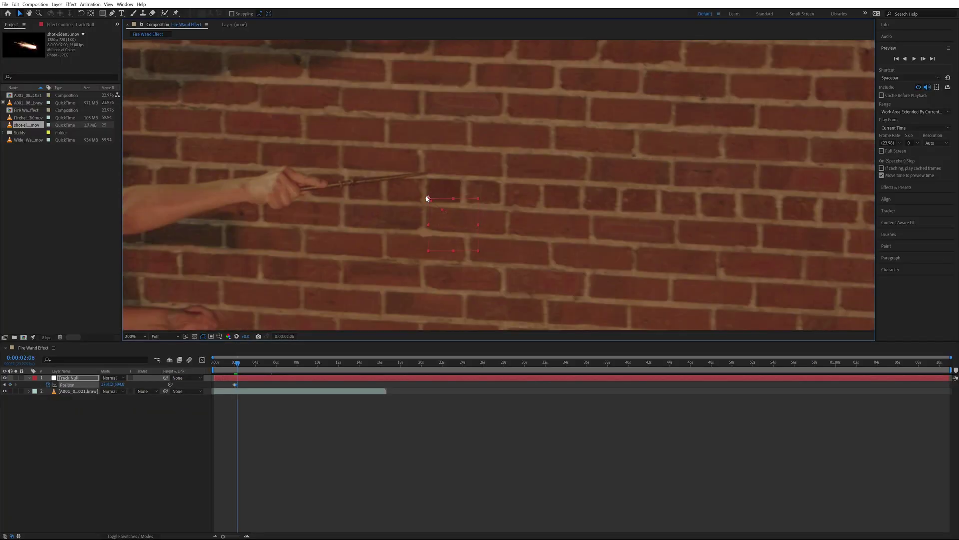
{"action": "key", "text": "Page_Down"}
{"action": "left_click", "coordinate": [42, 390]}
{"action": "key", "text": "ctrl+l"}
{"action": "left_click", "coordinate": [283, 377]}
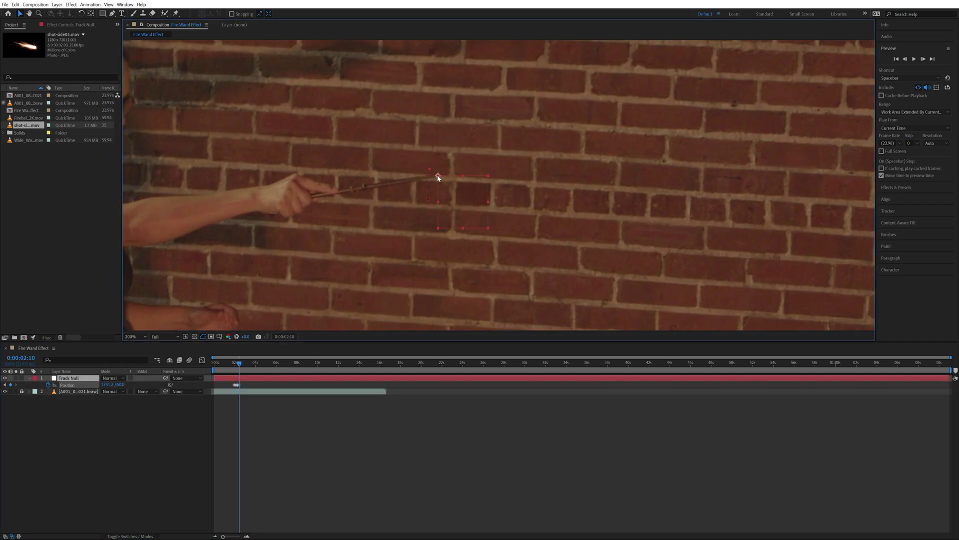
{"action": "key", "text": "Page_Down"}
{"action": "left_click_drag", "start_coordinate": [434, 178], "coordinate": [440, 175]}
{"action": "key", "text": "Page_Down"}
{"action": "key", "text": "Page_Down"}
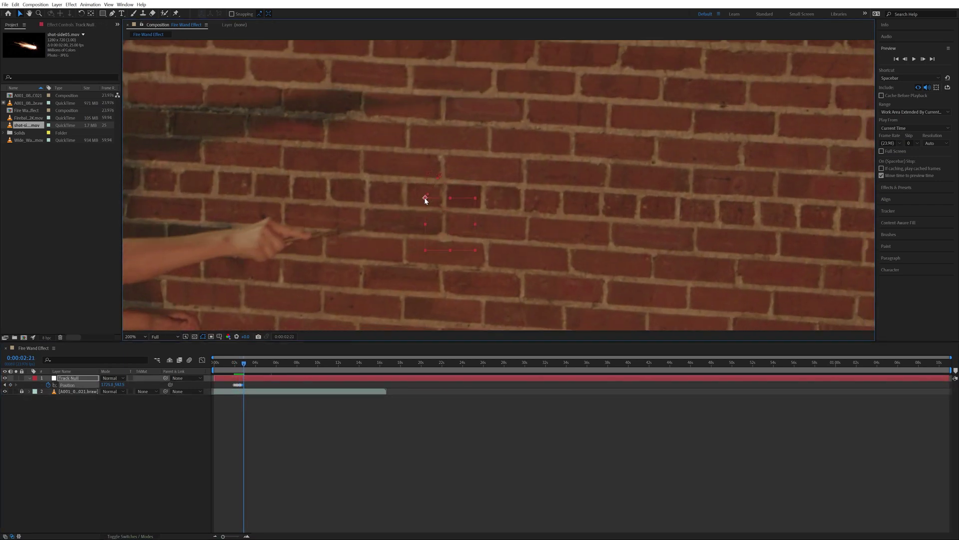
{"action": "key", "text": "Page_Down"}
Keep keyframing Track Null onto the wand tip through the later frames.
{"action": "mouse_move", "coordinate": [425, 199]}
{"action": "left_mouse_down"}
{"action": "mouse_move", "coordinate": [397, 230]}
{"action": "mouse_move", "coordinate": [374, 215]}
{"action": "left_mouse_up"}
{"action": "key", "text": "Page_Down"}
{"action": "key", "text": "Page_Down"}
{"action": "key", "text": "Page_Down"}
{"action": "key", "text": "Page_Down"}
{"action": "key", "text": "Page_Down"}
{"action": "key", "text": "Page_Down"}
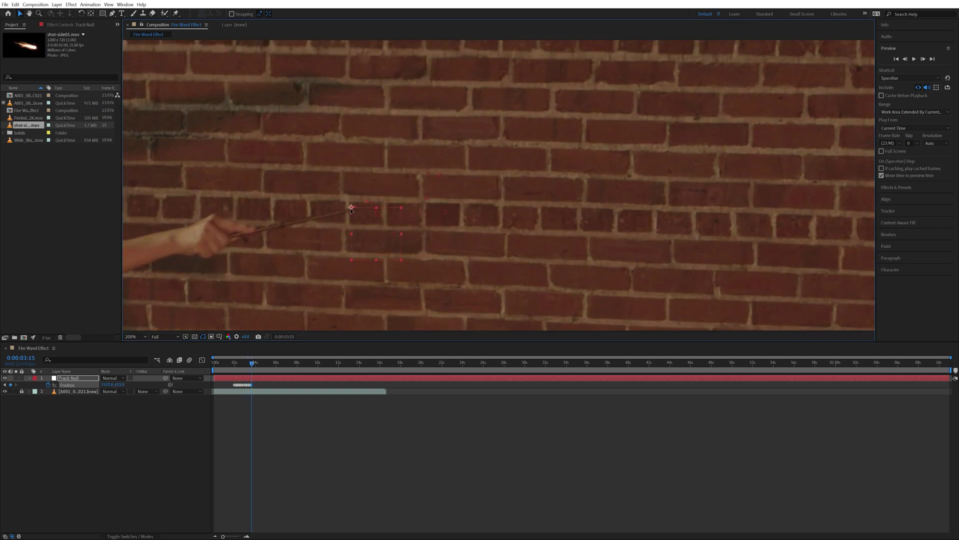
{"action": "key", "text": "Page_Down"}
{"action": "key", "text": "Page_Down"}
{"action": "left_click_drag", "start_coordinate": [375, 212], "coordinate": [302, 231]}
{"action": "key", "text": "Page_Down"}
{"action": "key", "text": "Page_Down"}
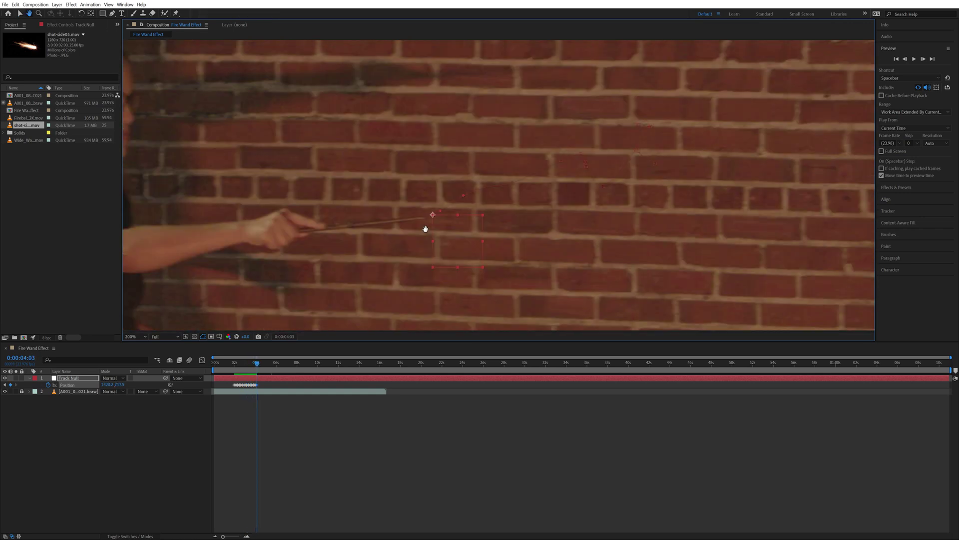
{"action": "key", "text": "Page_Down"}
{"action": "key", "text": "Page_Down"}
{"action": "mouse_move", "coordinate": [481, 246]}
{"action": "left_mouse_down"}
{"action": "mouse_move", "coordinate": [497, 217]}
{"action": "mouse_move", "coordinate": [526, 214]}
{"action": "left_mouse_up"}
{"action": "key", "text": "Page_Down"}
{"action": "key", "text": "Page_Down"}
{"action": "key", "text": "Page_Down"}
{"action": "key", "text": "Page_Down"}
{"action": "key", "text": "Page_Down"}
{"action": "key", "text": "Page_Down"}
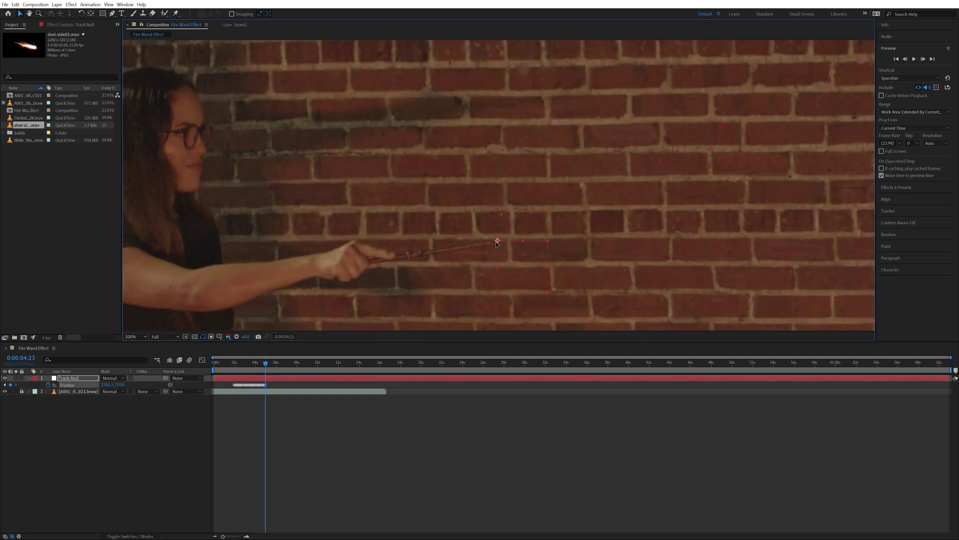
Add the Wide Wall Fire Side clip to the composition's layer stack.
{"action": "left_click", "coordinate": [23, 141]}
{"action": "left_click_drag", "start_coordinate": [23, 143], "coordinate": [24, 155]}
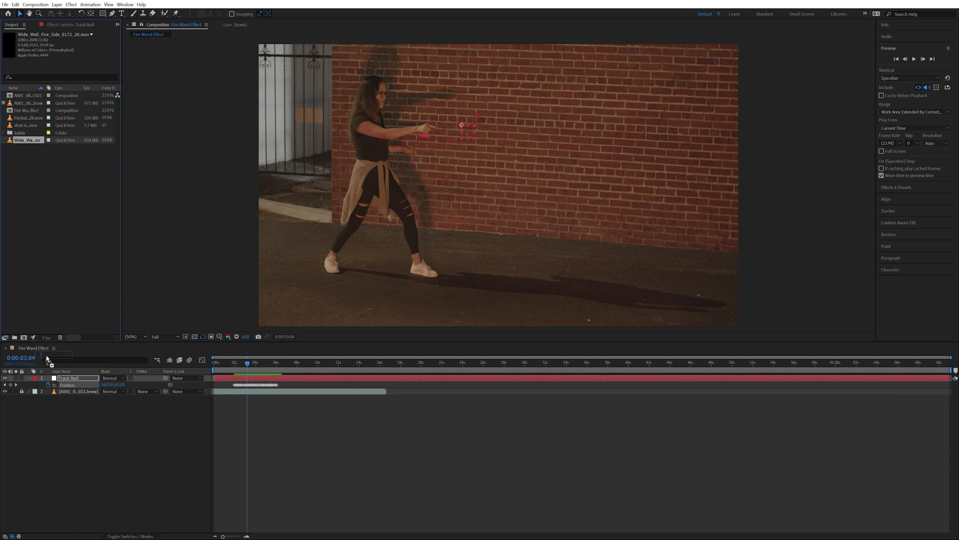
{"action": "left_click_drag", "start_coordinate": [47, 359], "coordinate": [43, 389]}
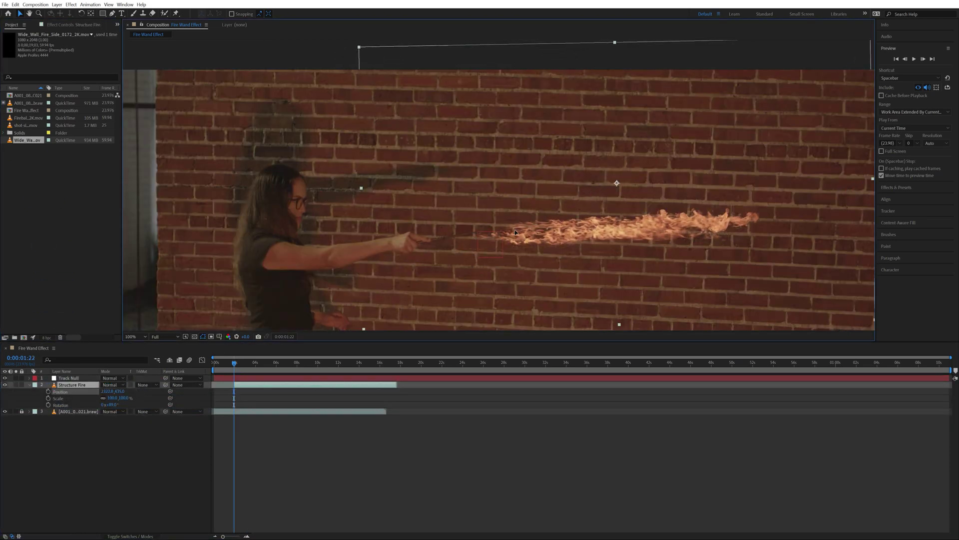
Align the rotated flame stream's base with the wand tip.
{"action": "left_click_drag", "start_coordinate": [515, 228], "coordinate": [517, 228]}
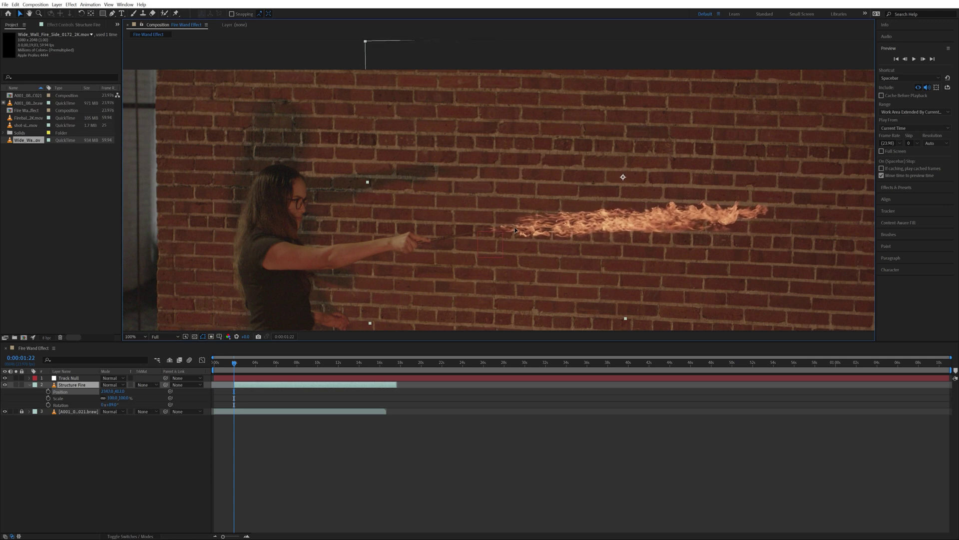
{"action": "scroll", "coordinate": [515, 229], "scroll_direction": "down", "scroll_amount": 3}
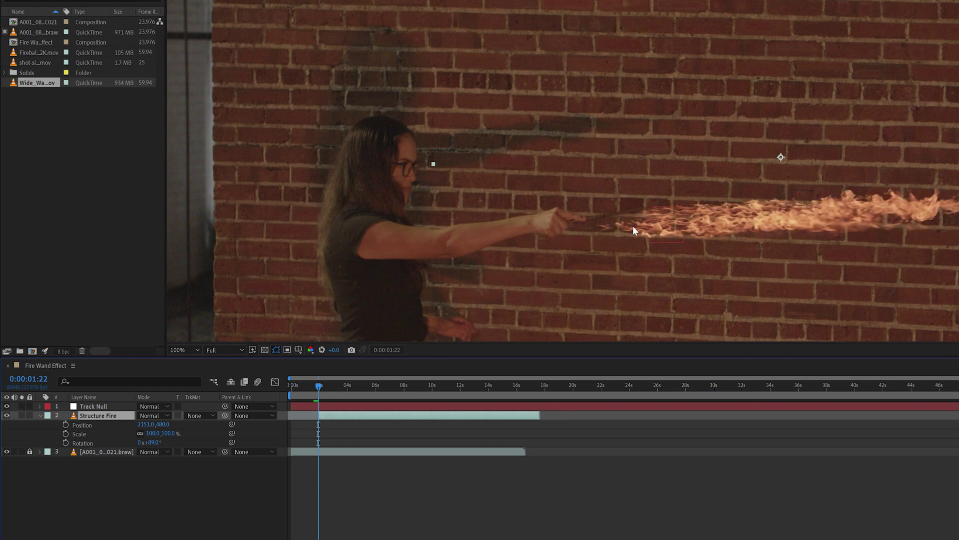
{"action": "left_click_drag", "start_coordinate": [632, 225], "coordinate": [701, 204]}
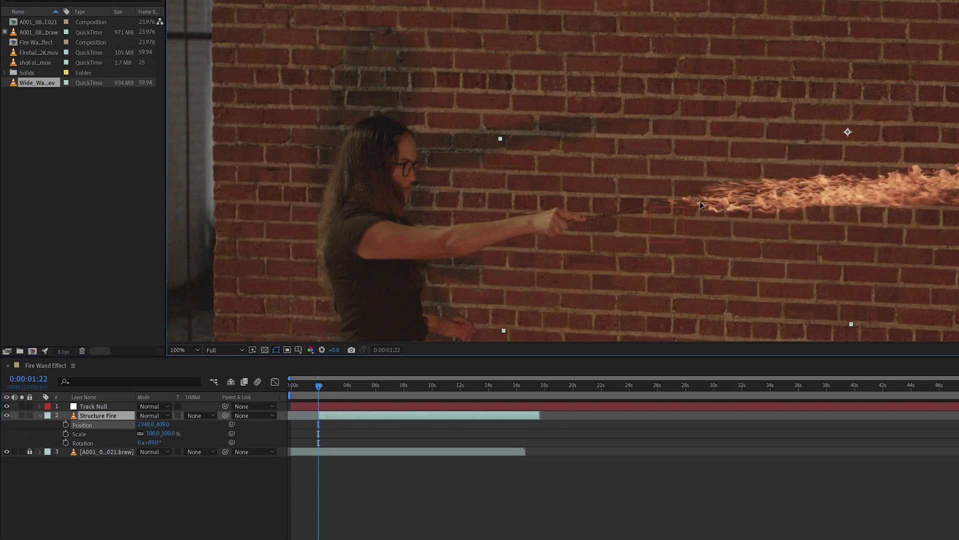
{"action": "left_click_drag", "start_coordinate": [701, 204], "coordinate": [702, 203]}
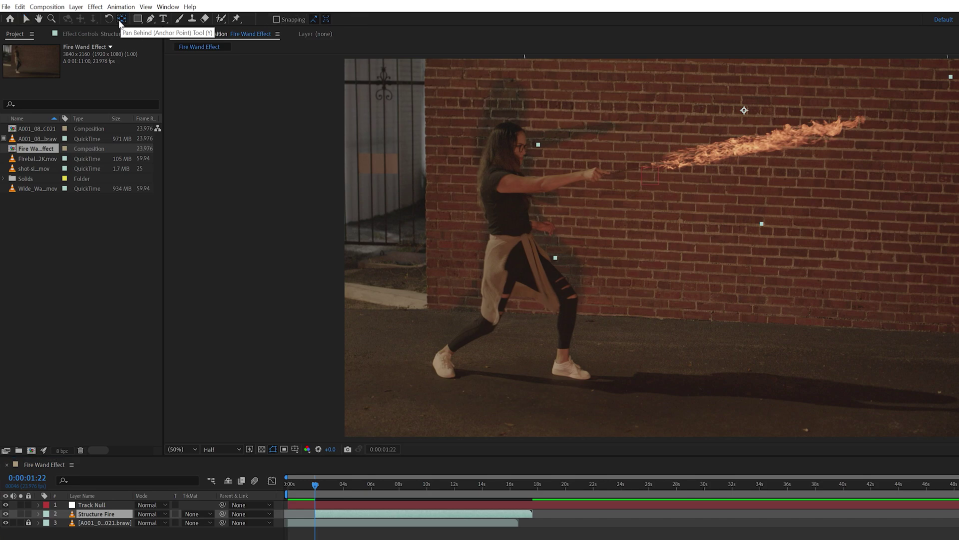
{"action": "left_click", "coordinate": [121, 19]}
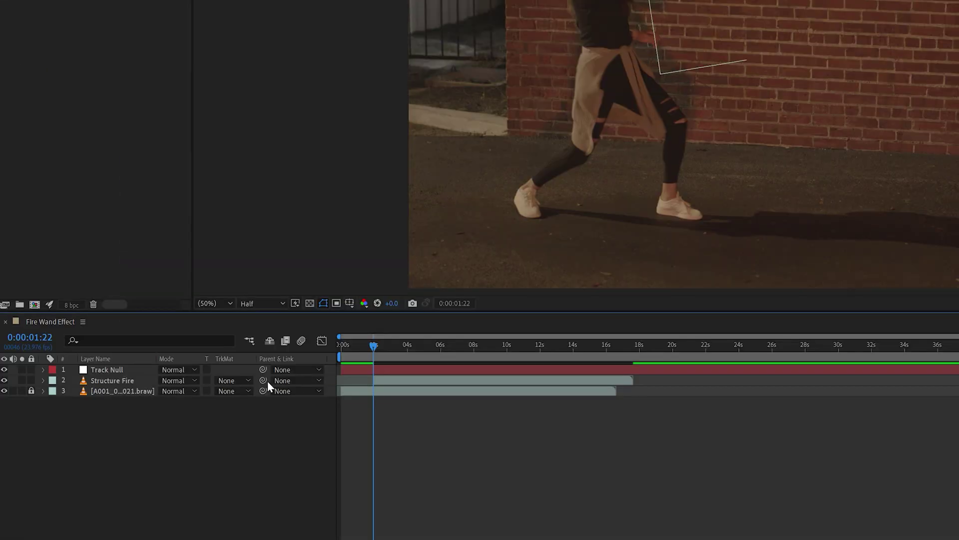
Parent Structure Fire to Track Null and set its blend mode to Add.
{"action": "left_click_drag", "start_coordinate": [263, 380], "coordinate": [128, 369]}
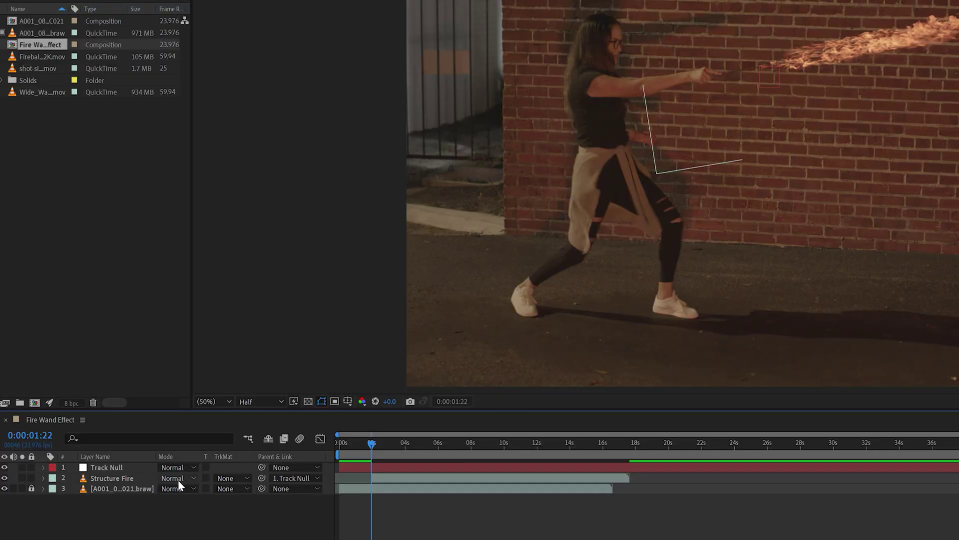
{"action": "left_click", "coordinate": [177, 479]}
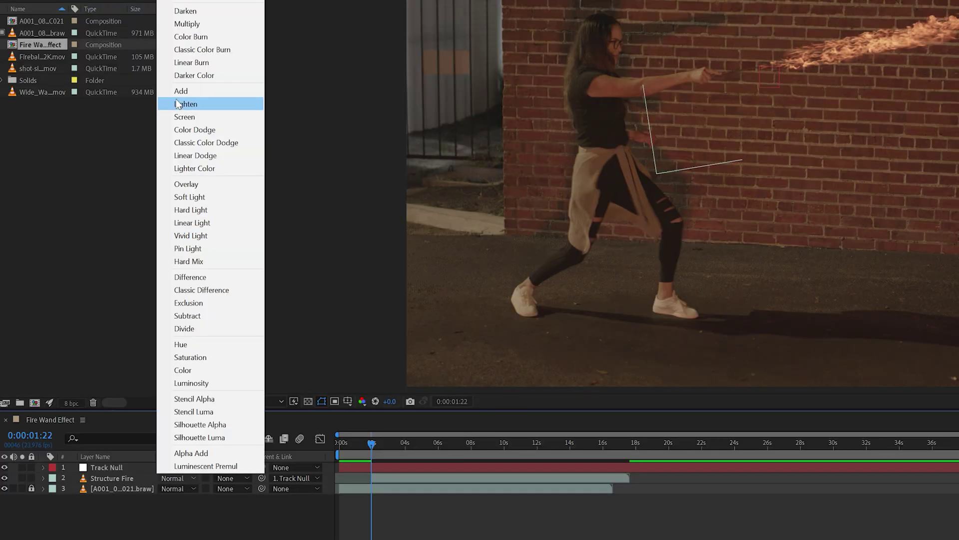
{"action": "left_click", "coordinate": [217, 95]}
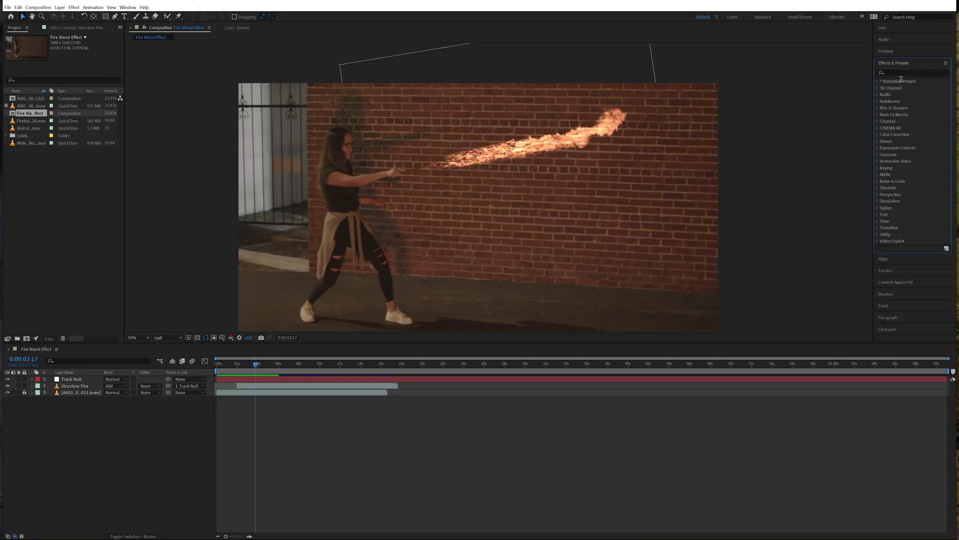
Stop the preview and find the Mesh Warp effect in Effects & Presets.
{"action": "left_click", "coordinate": [950, 73]}
{"action": "left_click", "coordinate": [899, 69]}
{"action": "type", "text": "sh warp"}
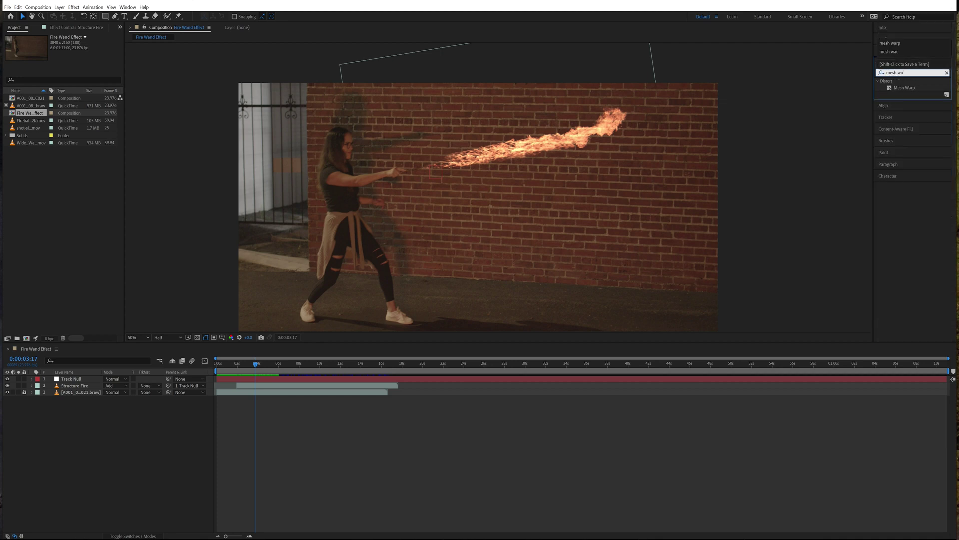
{"action": "left_click_drag", "start_coordinate": [905, 84], "coordinate": [878, 116]}
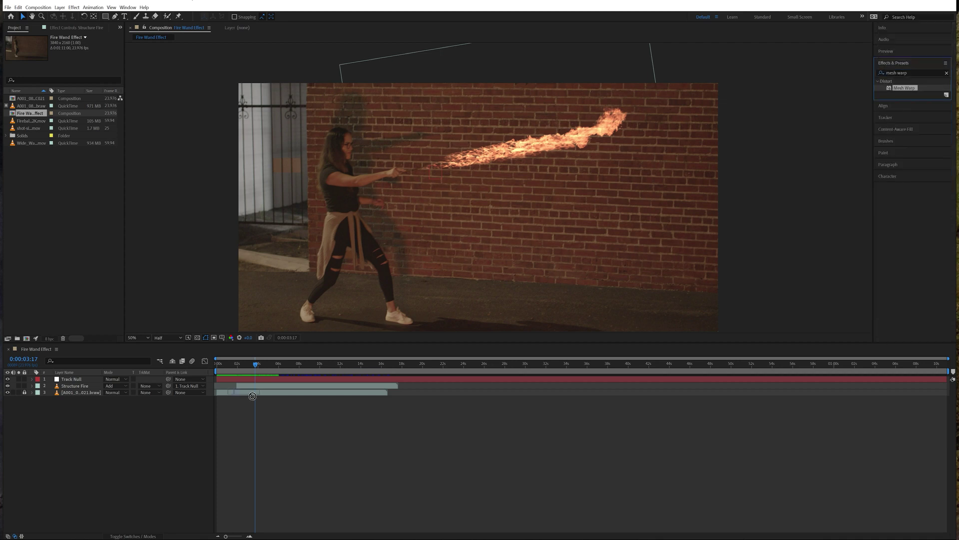
Apply Mesh Warp to Structure Fire and bend the flame by moving mesh points.
{"action": "left_click_drag", "start_coordinate": [251, 395], "coordinate": [252, 388]}
{"action": "scroll", "coordinate": [423, 182], "scroll_direction": "up", "scroll_amount": 2}
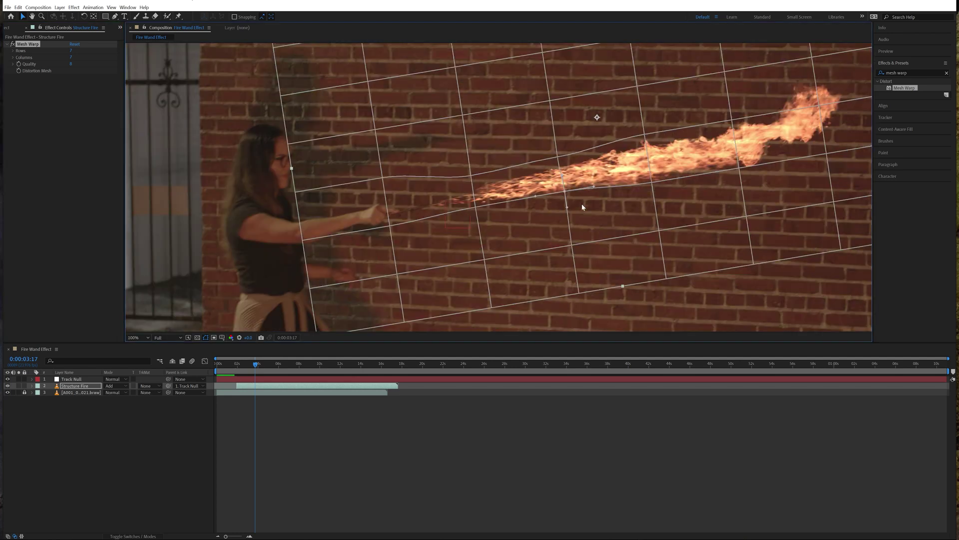
{"action": "left_click_drag", "start_coordinate": [644, 138], "coordinate": [649, 148]}
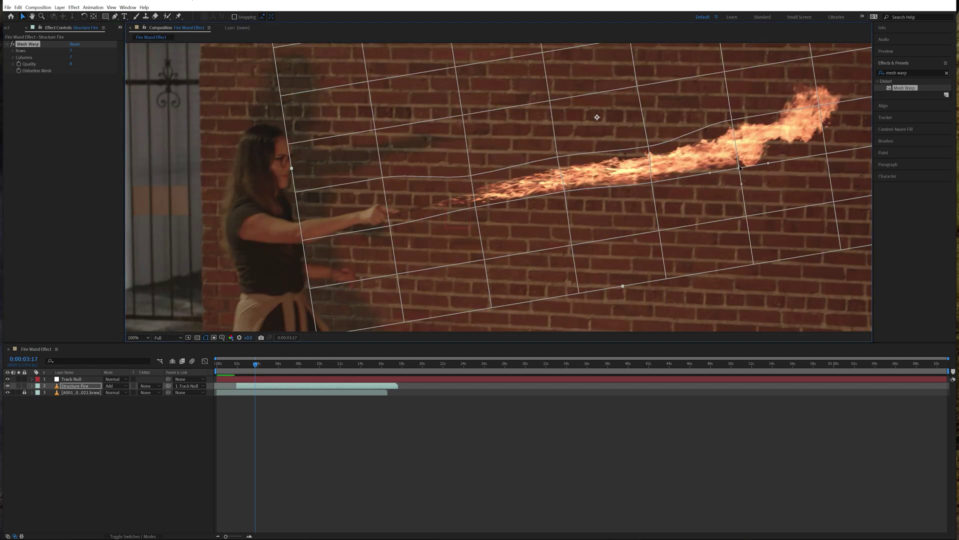
{"action": "left_click_drag", "start_coordinate": [737, 123], "coordinate": [740, 161]}
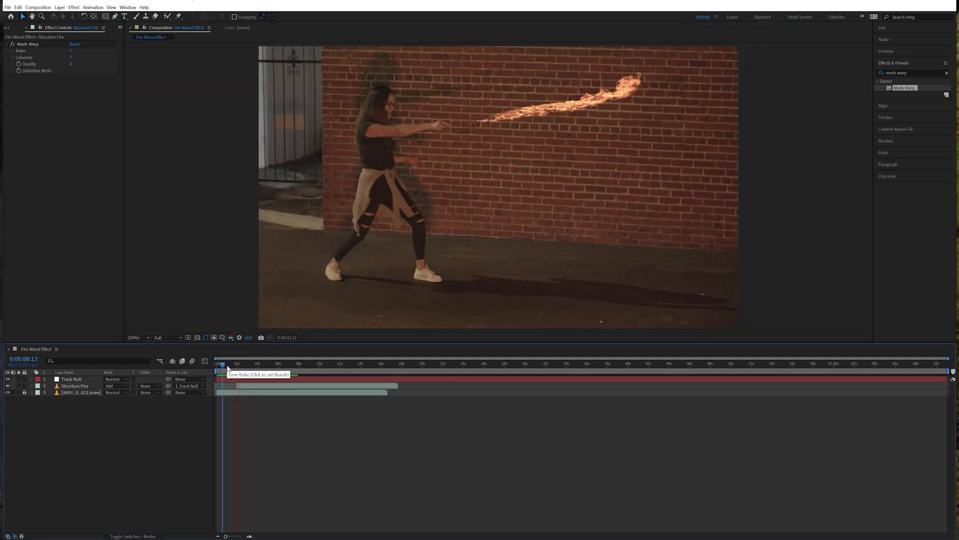
{"action": "left_click_drag", "start_coordinate": [228, 366], "coordinate": [253, 365]}
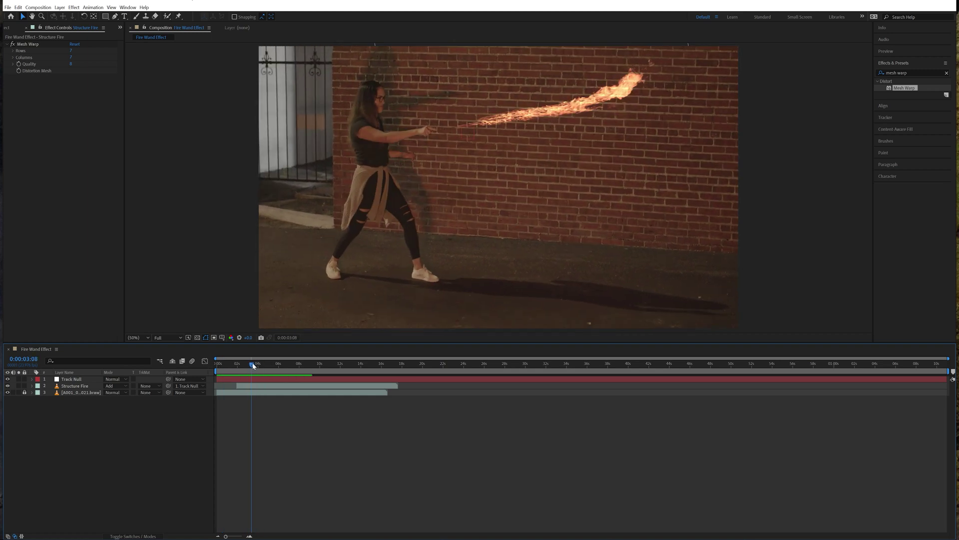
{"action": "left_click_drag", "start_coordinate": [253, 365], "coordinate": [237, 366]}
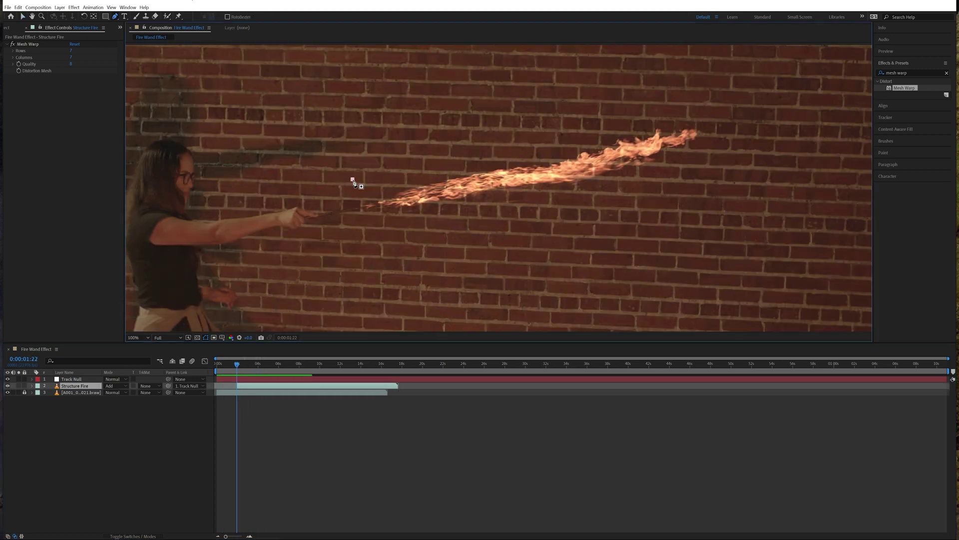
Draw a mask at the flame's start and keyframe it expanding over the whole flame.
{"action": "left_click_drag", "start_coordinate": [362, 207], "coordinate": [365, 217]}
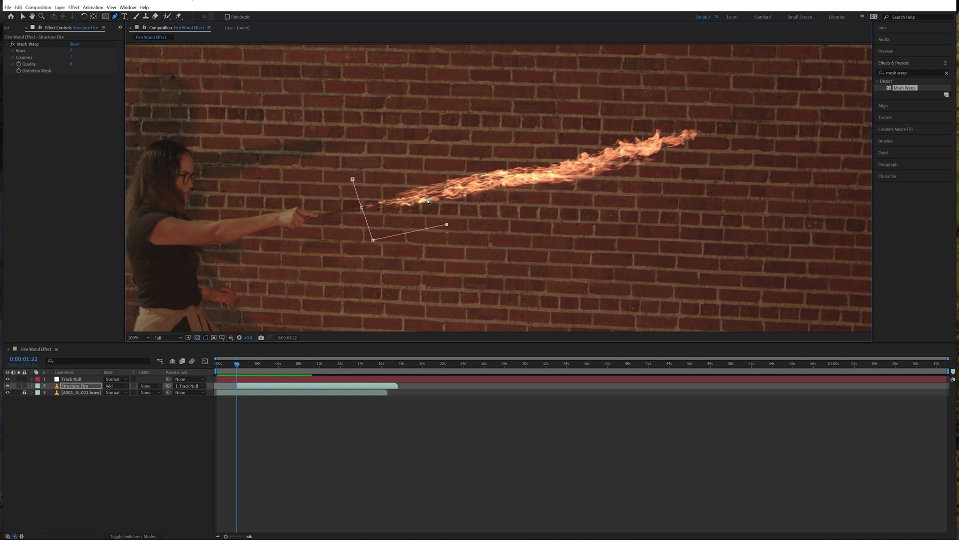
{"action": "left_click", "coordinate": [406, 169]}
{"action": "left_click", "coordinate": [352, 179]}
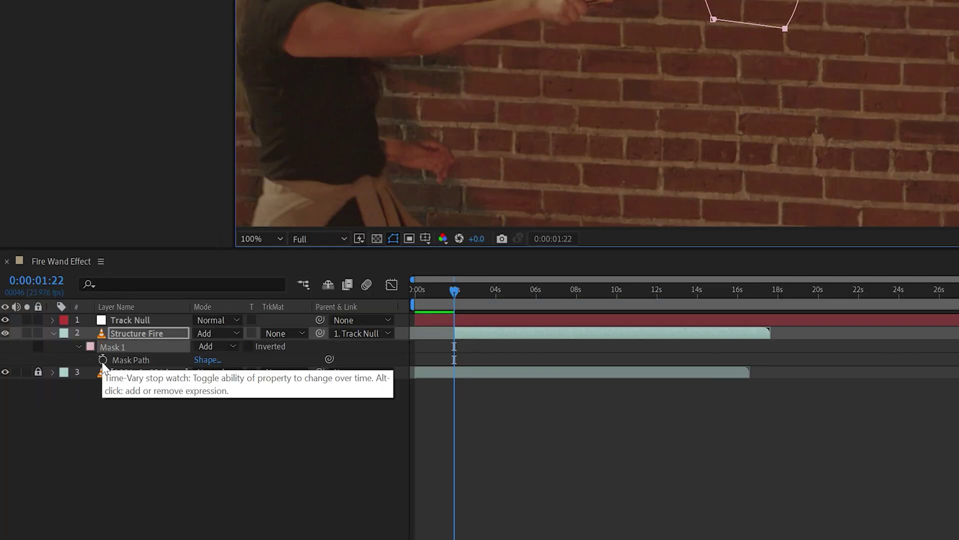
{"action": "left_click", "coordinate": [102, 360]}
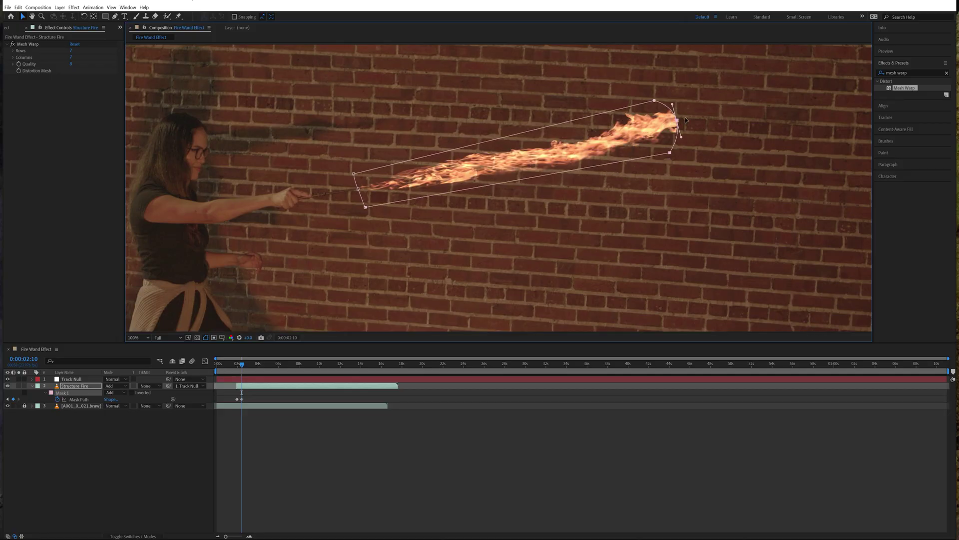
{"action": "mouse_move", "coordinate": [751, 99]}
{"action": "left_mouse_down"}
{"action": "mouse_move", "coordinate": [761, 89]}
{"action": "mouse_move", "coordinate": [728, 48]}
{"action": "left_mouse_up"}
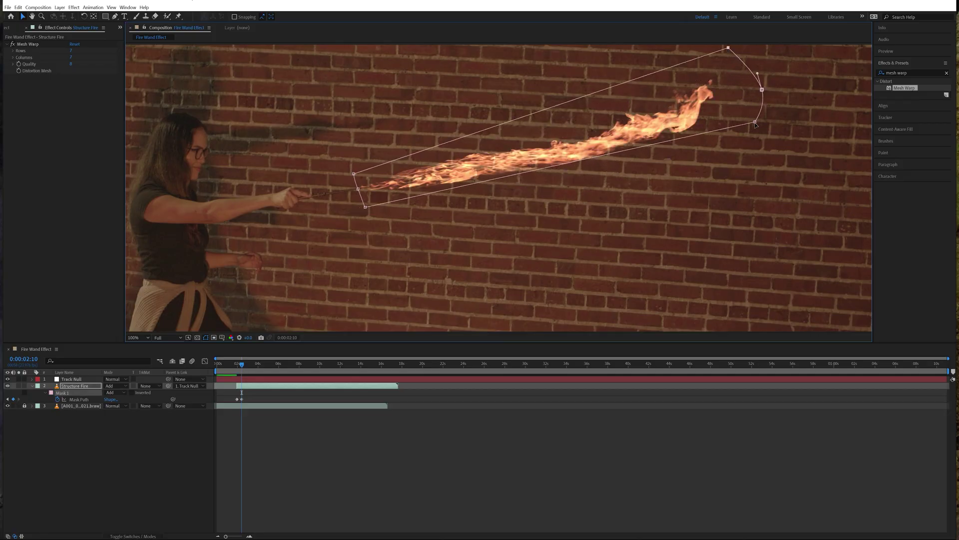
{"action": "left_click_drag", "start_coordinate": [741, 131], "coordinate": [773, 162]}
Set the mask feather to 30 pixels and preview the flame reveal.
{"action": "key", "text": "f"}
{"action": "left_click", "coordinate": [203, 405]}
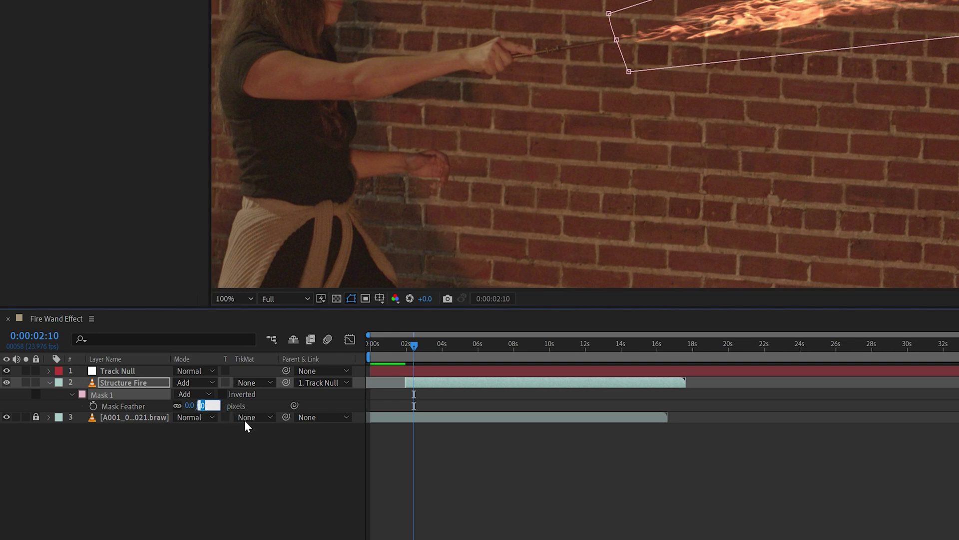
{"action": "type", "text": "30"}
{"action": "key", "text": "Return"}
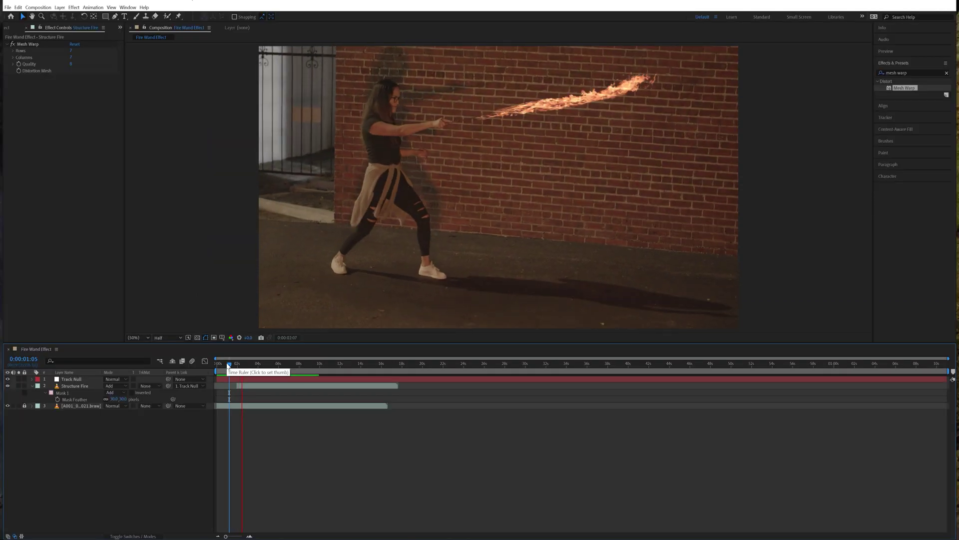
{"action": "left_click_drag", "start_coordinate": [217, 365], "coordinate": [227, 365]}
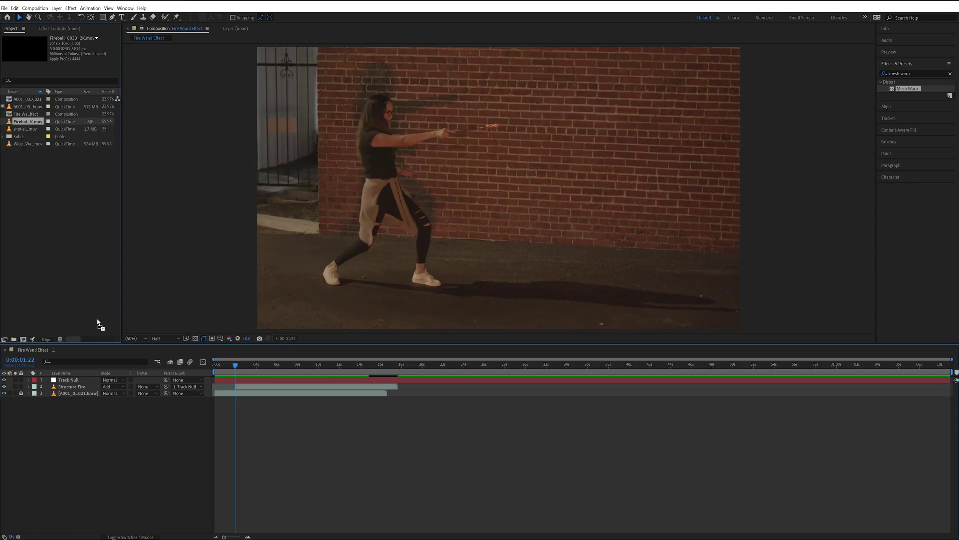
Add the fireball clip at the current frame and move it up from the ground to the wand tip.
{"action": "left_click", "coordinate": [65, 387]}
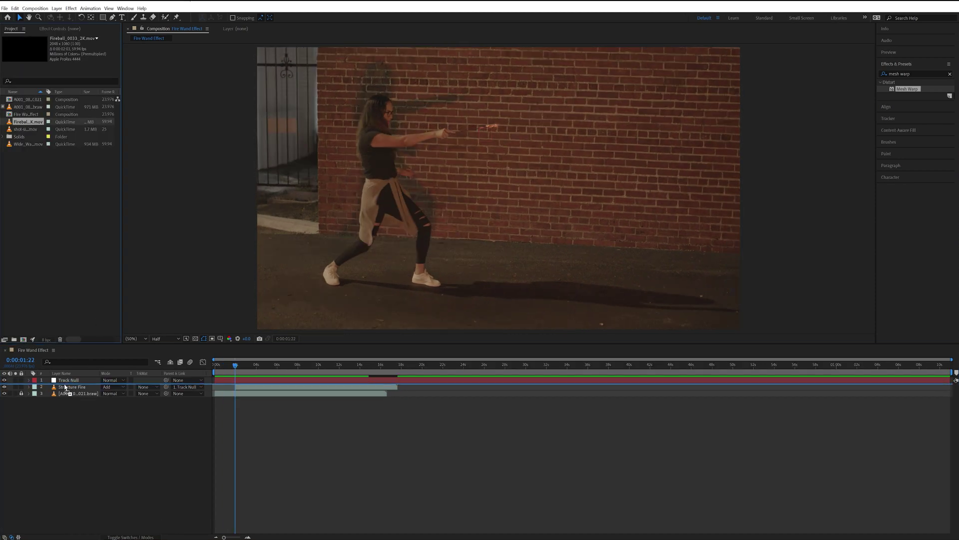
{"action": "mouse_move", "coordinate": [230, 389]}
{"action": "left_mouse_down"}
{"action": "mouse_move", "coordinate": [239, 387]}
{"action": "mouse_move", "coordinate": [245, 368]}
{"action": "mouse_move", "coordinate": [237, 368]}
{"action": "left_mouse_up"}
{"action": "key", "text": "="}
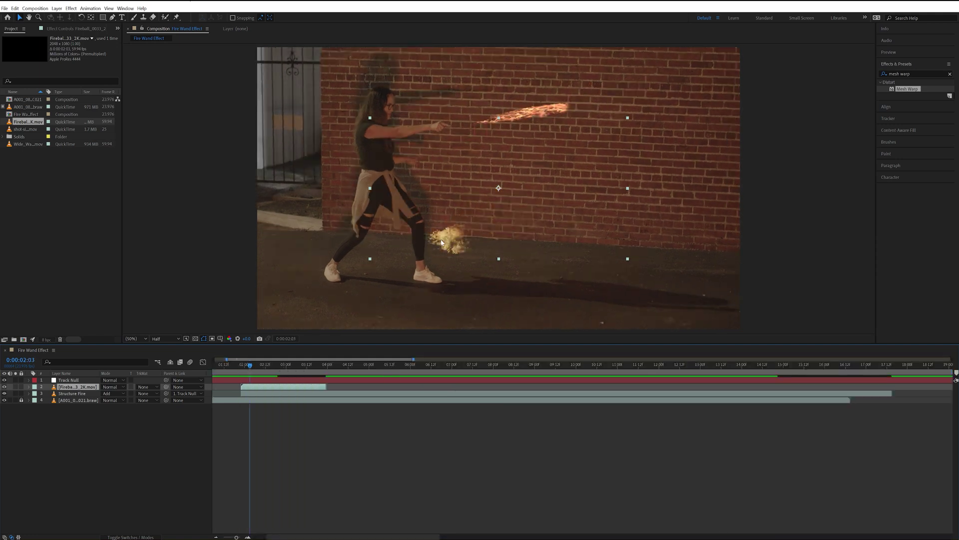
{"action": "left_click_drag", "start_coordinate": [449, 237], "coordinate": [489, 125]}
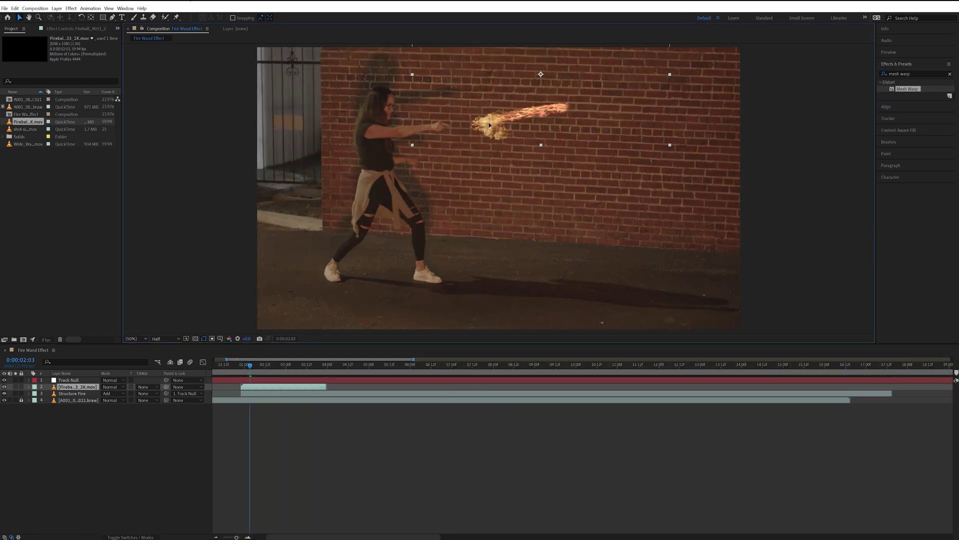
Make the fireball start around 0:00:01:23 and nudge it onto the wand tip.
{"action": "key", "text": "period"}
{"action": "key", "text": "Page_Up"}
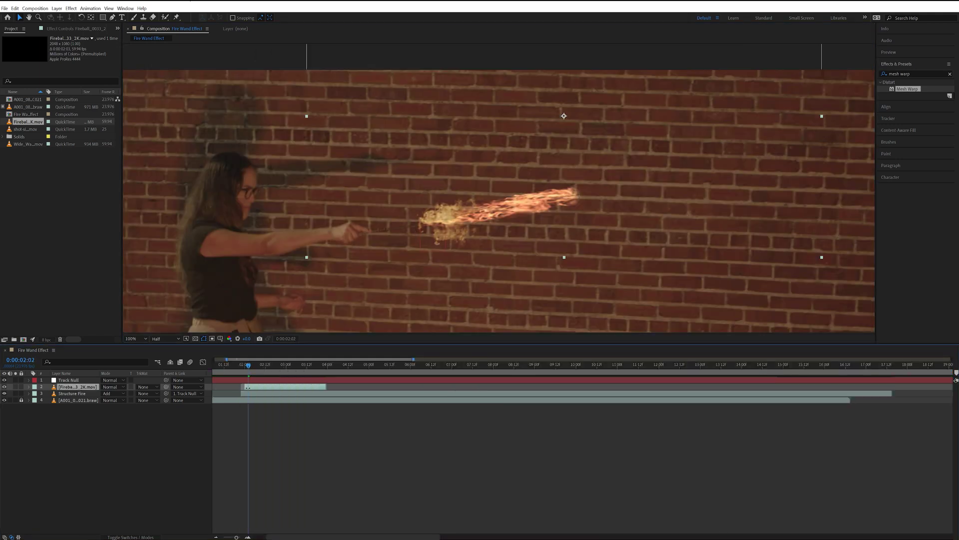
{"action": "left_click_drag", "start_coordinate": [250, 371], "coordinate": [241, 365]}
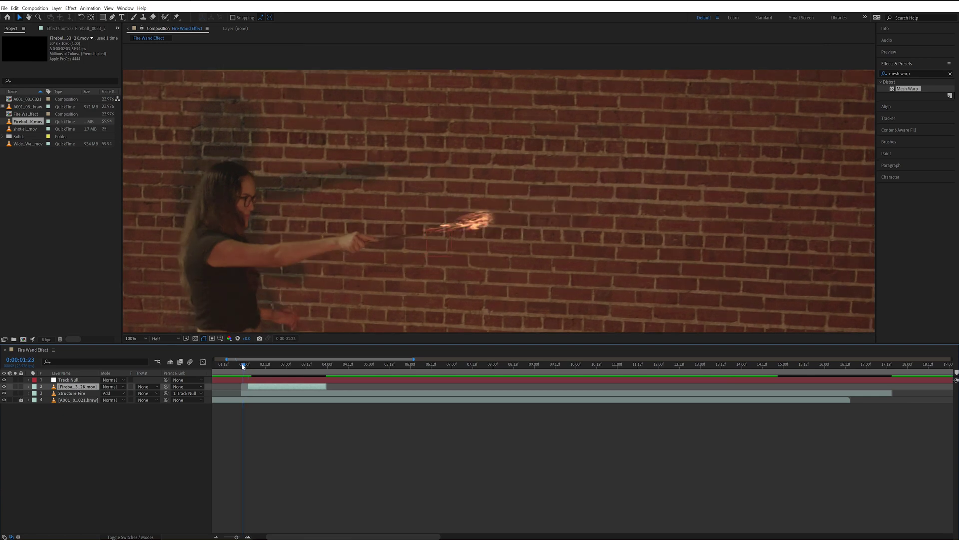
{"action": "key", "text": "Page_Down"}
{"action": "key", "text": "bracketleft"}
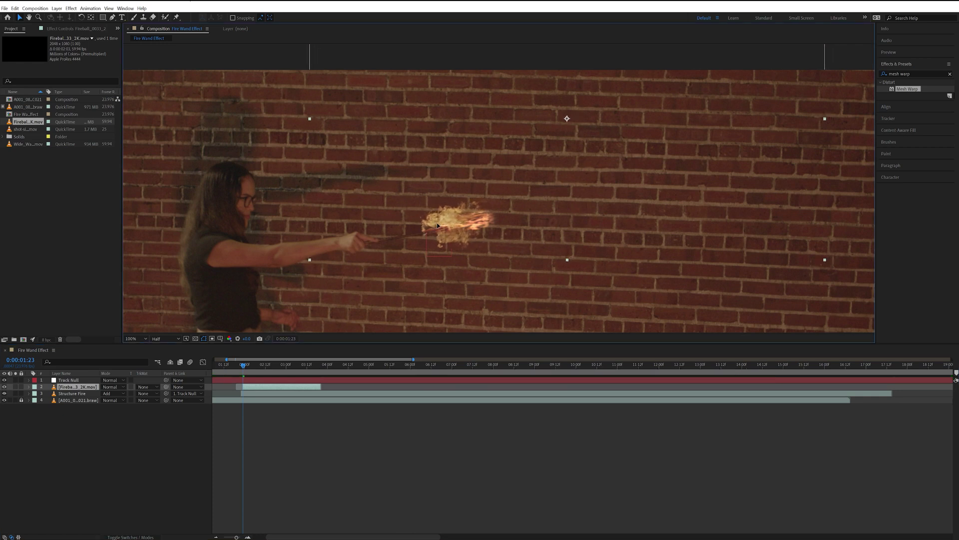
{"action": "left_click_drag", "start_coordinate": [433, 222], "coordinate": [454, 222]}
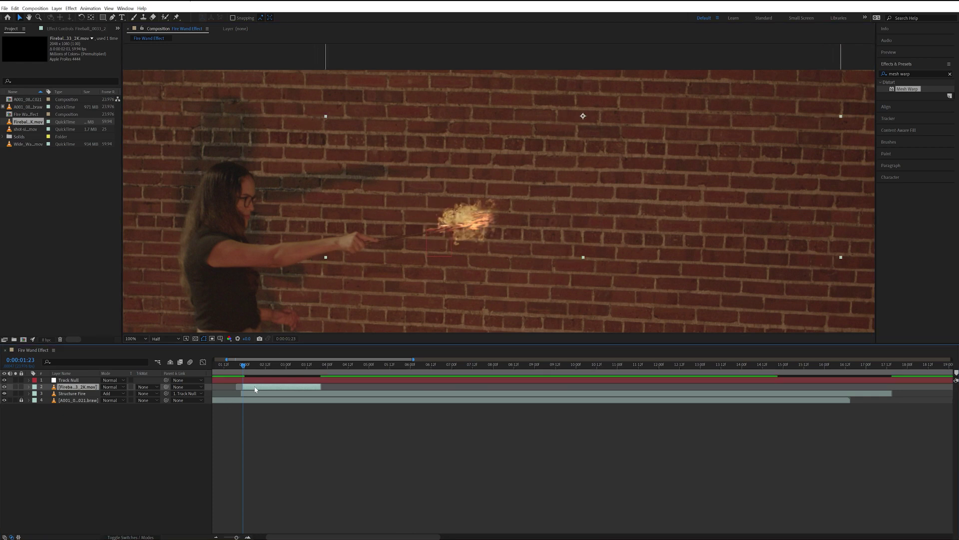
Move the fireball's anchor point to the wand tip with Pan Behind.
{"action": "left_click", "coordinate": [146, 32]}
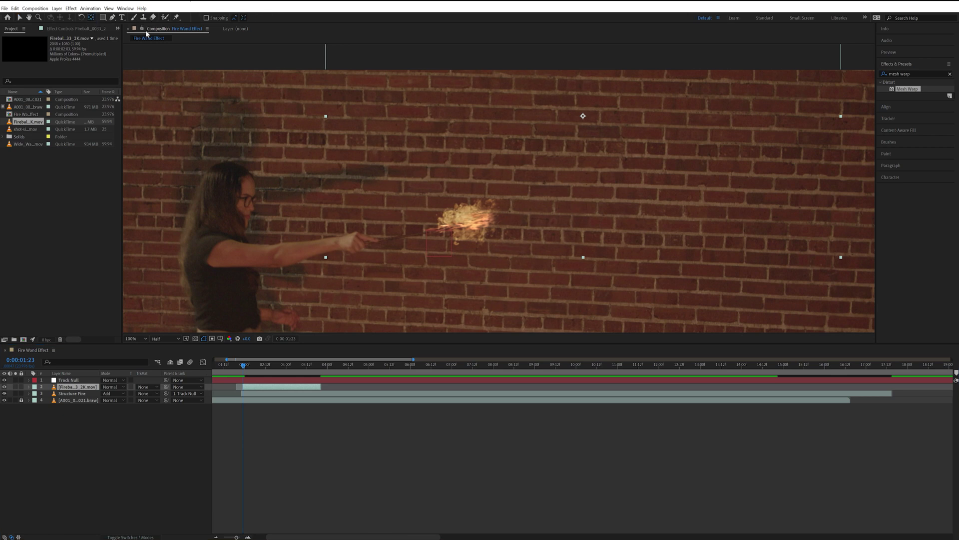
{"action": "left_click_drag", "start_coordinate": [584, 118], "coordinate": [531, 163]}
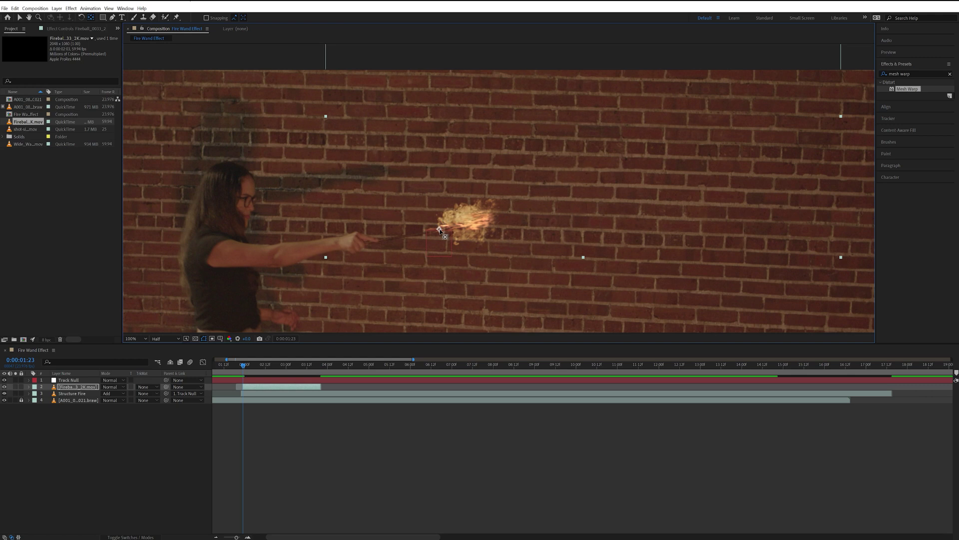
{"action": "key", "text": "v"}
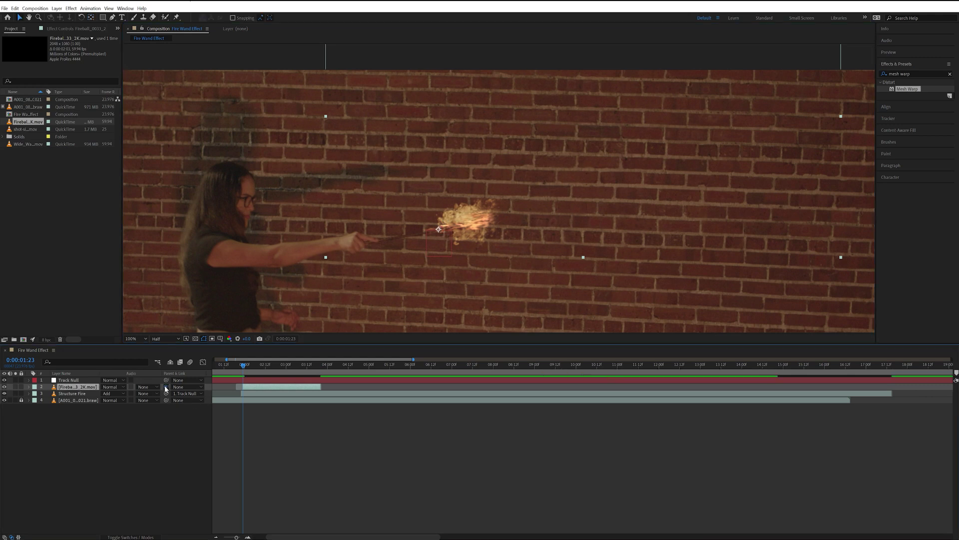
Parent the fireball to Track Null and set its blend mode to Add.
{"action": "left_click_drag", "start_coordinate": [165, 388], "coordinate": [75, 380]}
{"action": "left_click", "coordinate": [112, 387]}
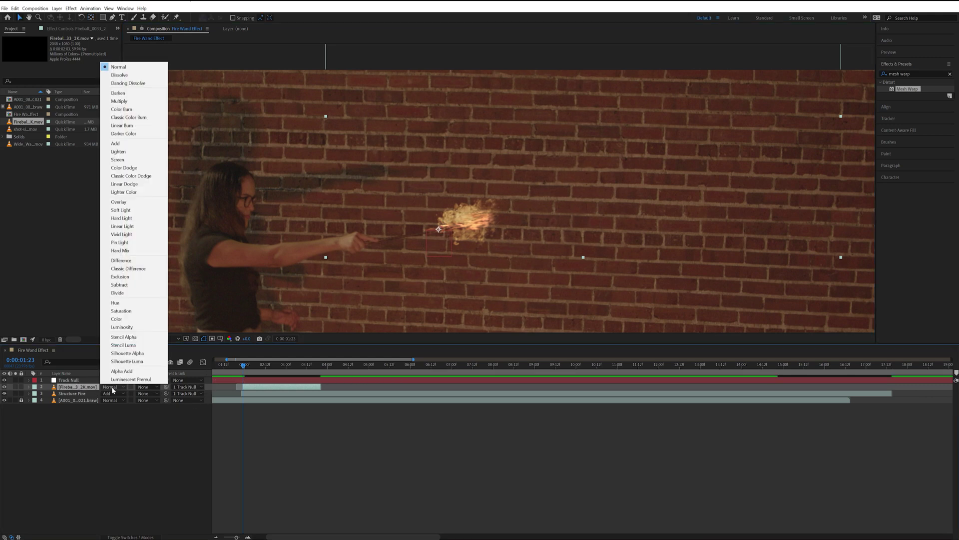
{"action": "left_click", "coordinate": [116, 143]}
{"action": "type", "text": "Fireball"}
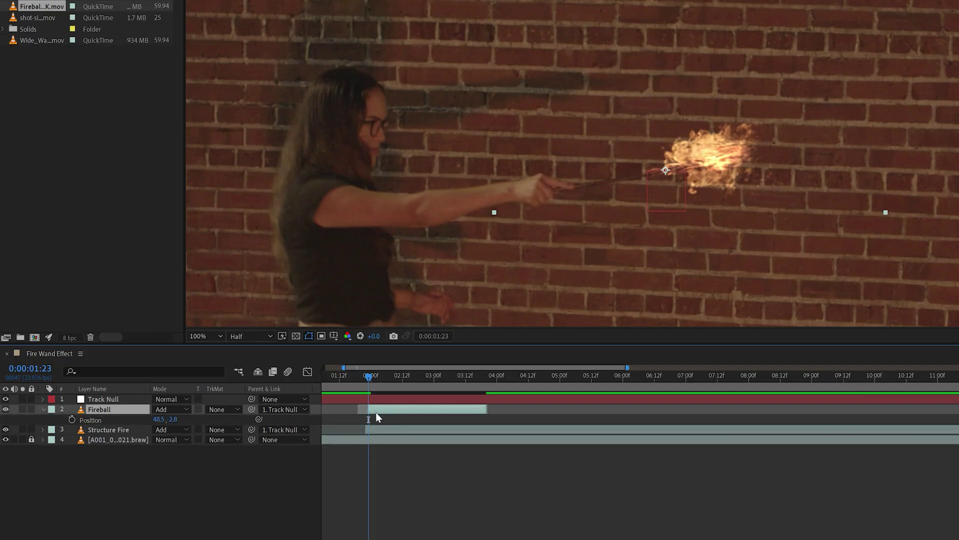
Keyframe the fireball's position frame by frame so it flies outward from the wand.
{"action": "left_click", "coordinate": [70, 420]}
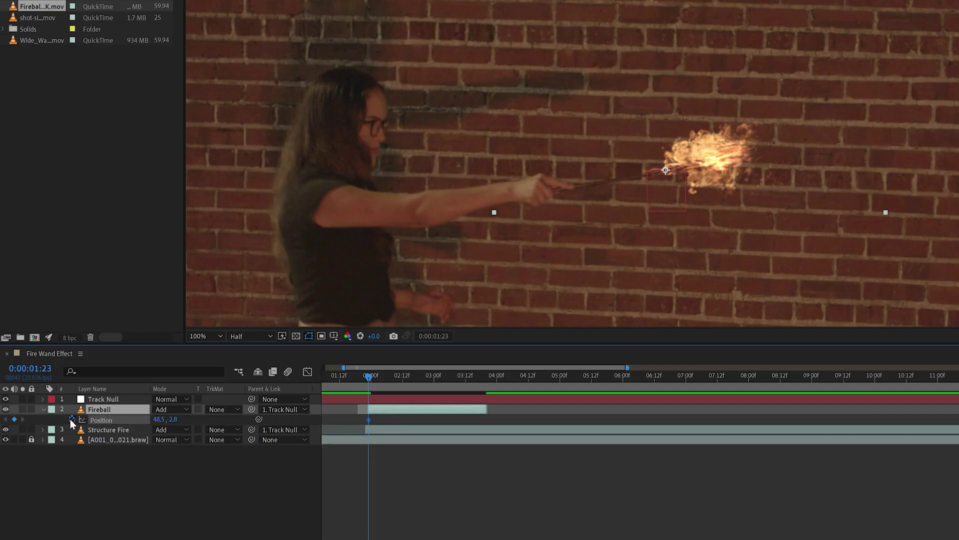
{"action": "left_click_drag", "start_coordinate": [525, 206], "coordinate": [541, 211]}
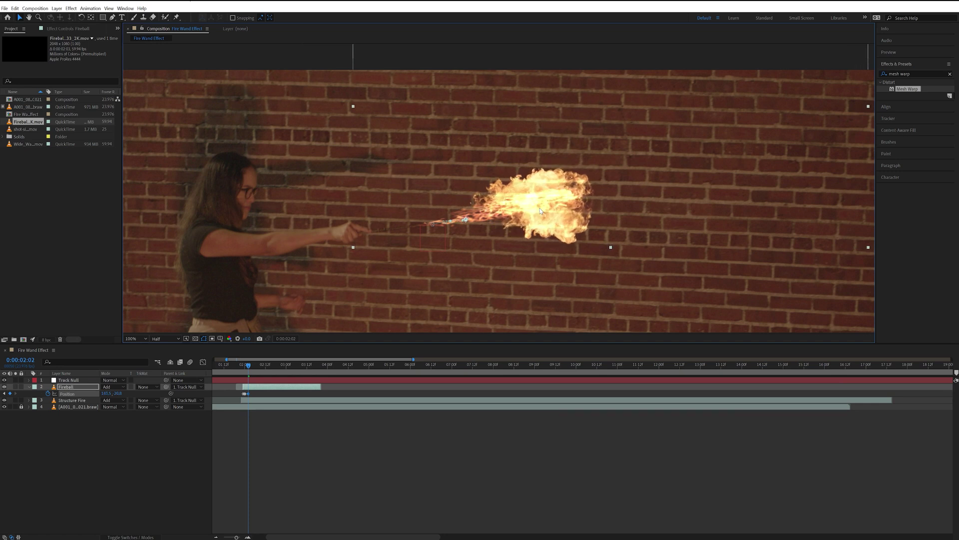
{"action": "key", "text": "Page_Down"}
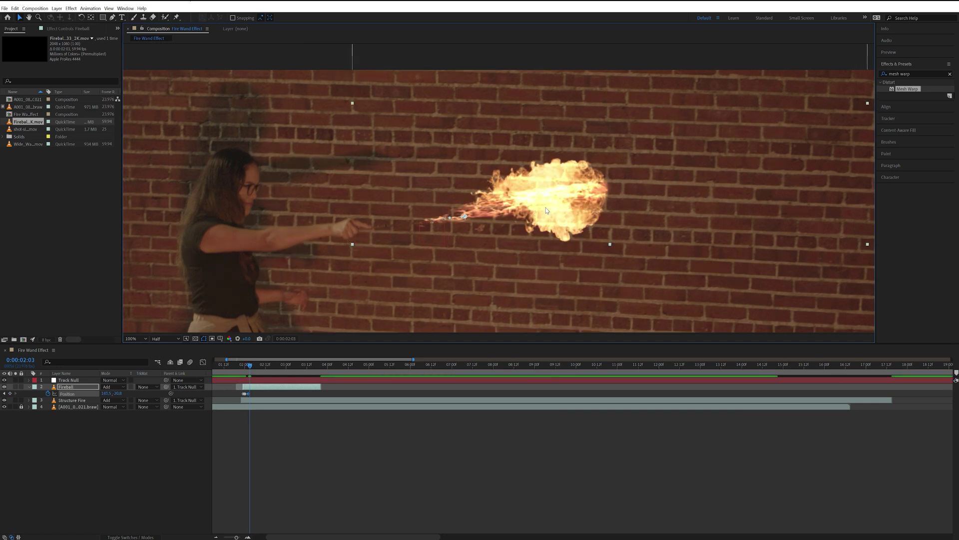
{"action": "left_click_drag", "start_coordinate": [546, 208], "coordinate": [592, 203]}
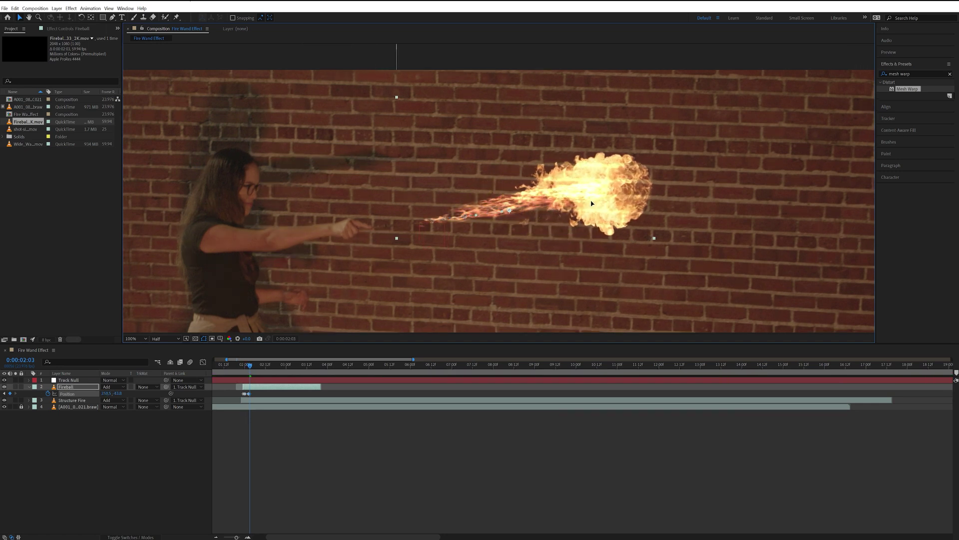
{"action": "key", "text": "Page_Down"}
{"action": "left_click_drag", "start_coordinate": [590, 188], "coordinate": [626, 186]}
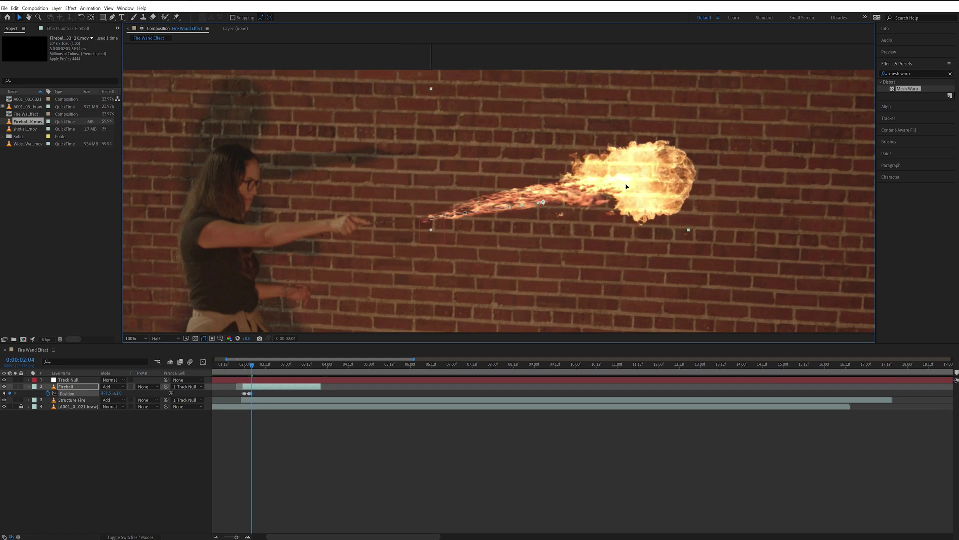
{"action": "key", "text": "Page_Down"}
{"action": "left_click_drag", "start_coordinate": [495, 207], "coordinate": [519, 213]}
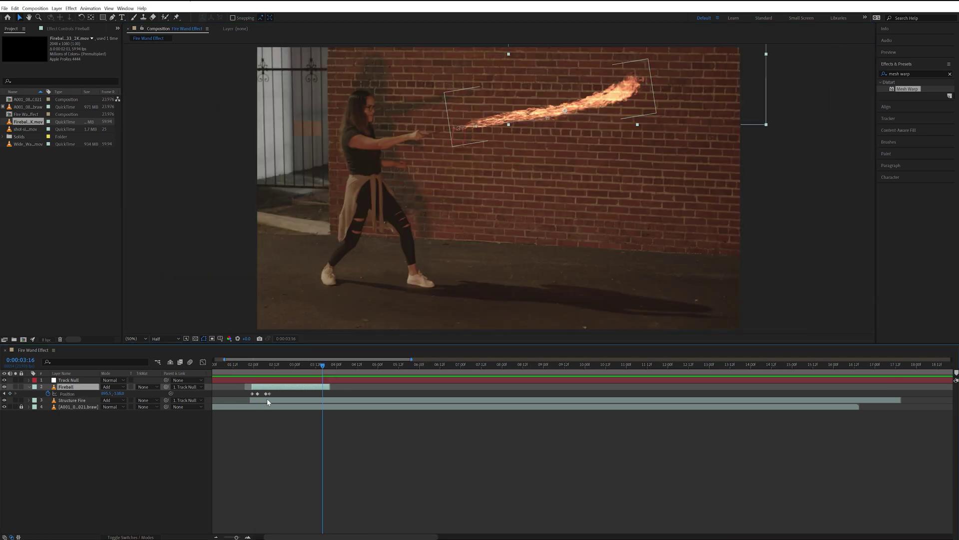
{"action": "left_click", "coordinate": [267, 400]}
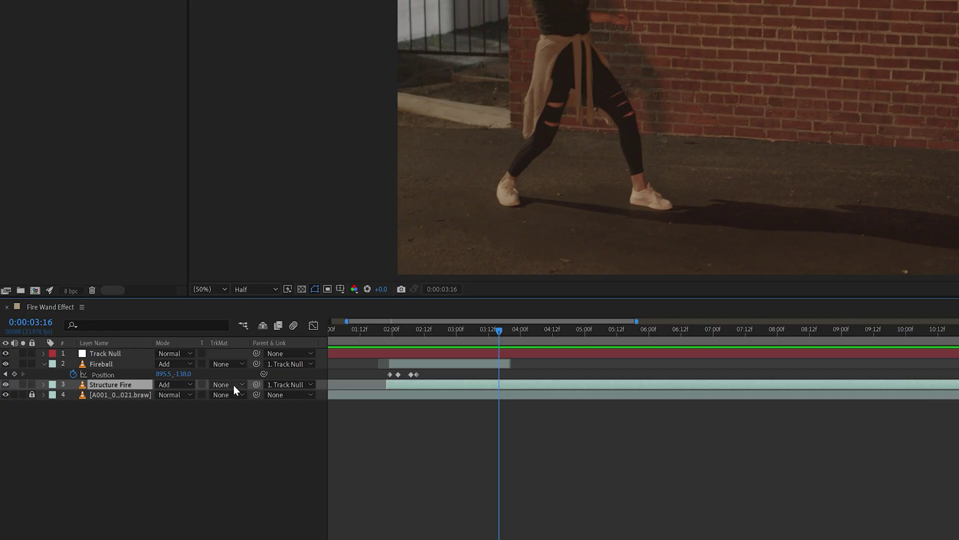
Set Structure Fire's track matte to Alpha Inverted Matte.
{"action": "left_click", "coordinate": [147, 400]}
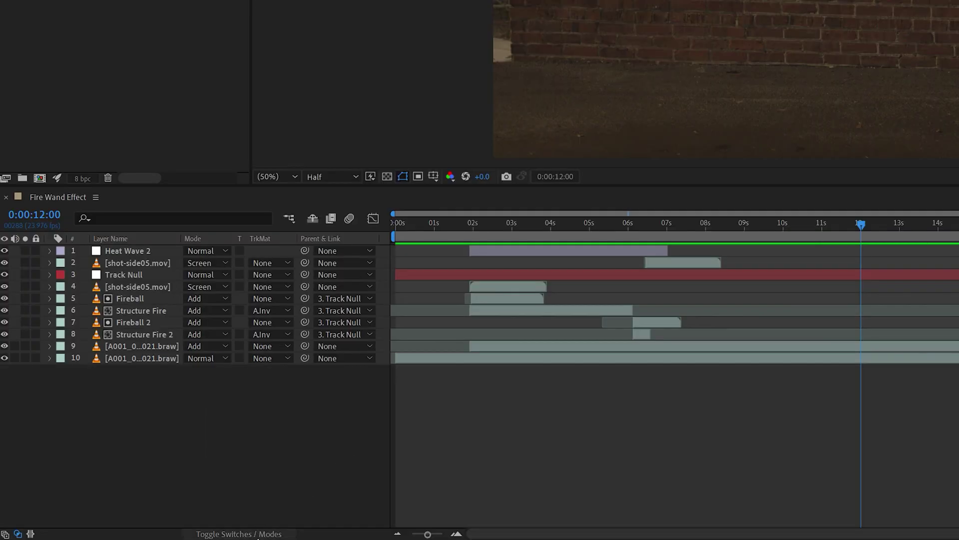
{"action": "left_click", "coordinate": [264, 534]}
{"action": "left_click", "coordinate": [264, 534]}
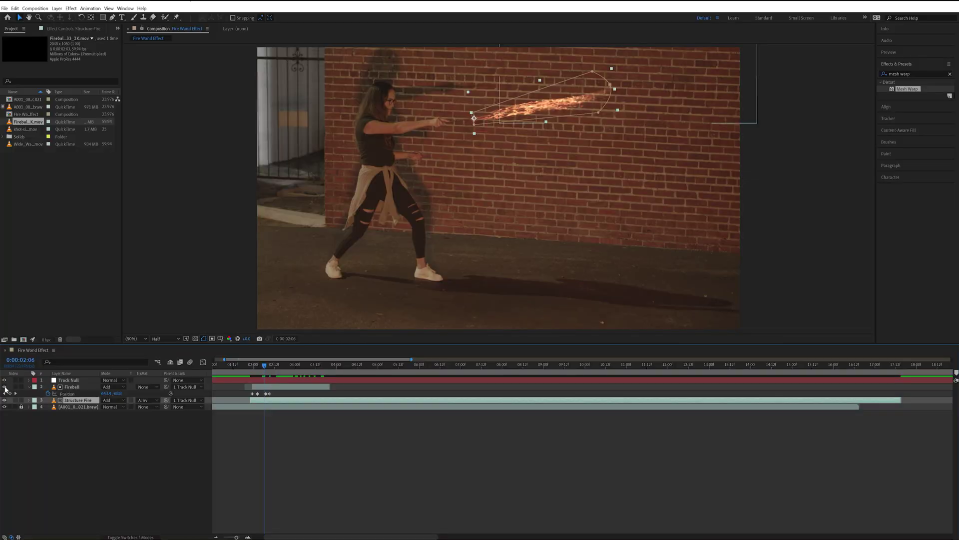
Show the Fireball layer again and check it around two seconds at 100% view.
{"action": "left_click", "coordinate": [4, 387]}
{"action": "mouse_move", "coordinate": [255, 365]}
{"action": "left_mouse_down"}
{"action": "mouse_move", "coordinate": [247, 365]}
{"action": "mouse_move", "coordinate": [268, 365]}
{"action": "mouse_move", "coordinate": [252, 367]}
{"action": "left_mouse_up"}
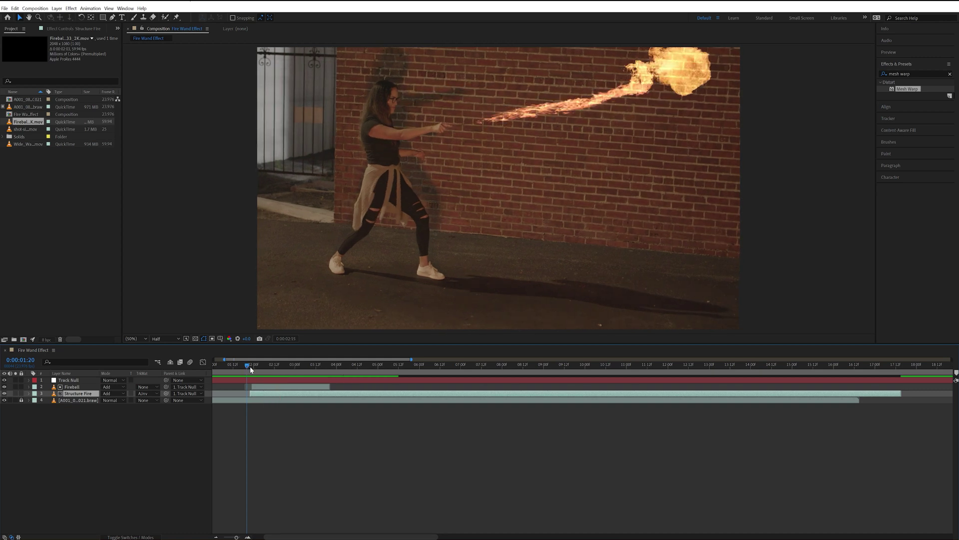
{"action": "left_click_drag", "start_coordinate": [249, 365], "coordinate": [261, 369]}
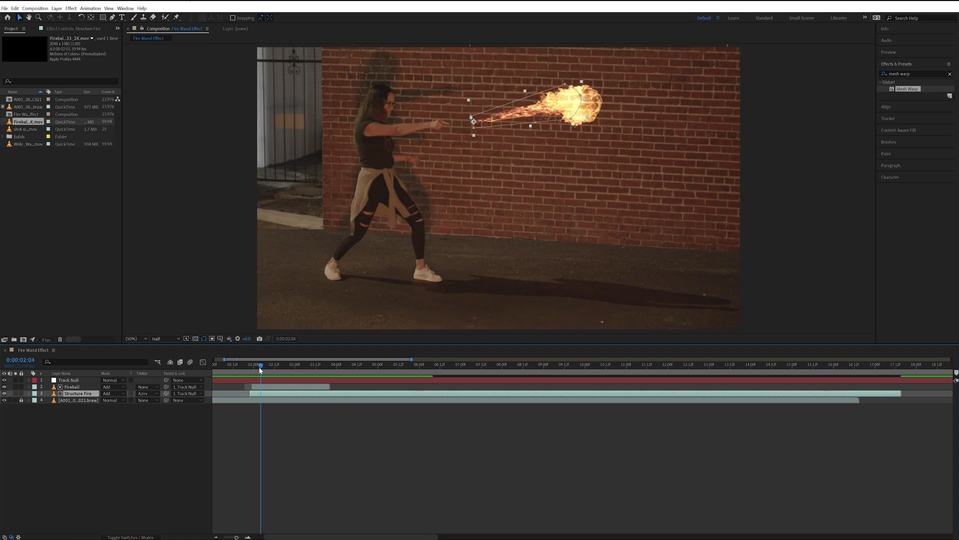
{"action": "left_click_drag", "start_coordinate": [262, 369], "coordinate": [258, 369]}
{"action": "key", "text": "/"}
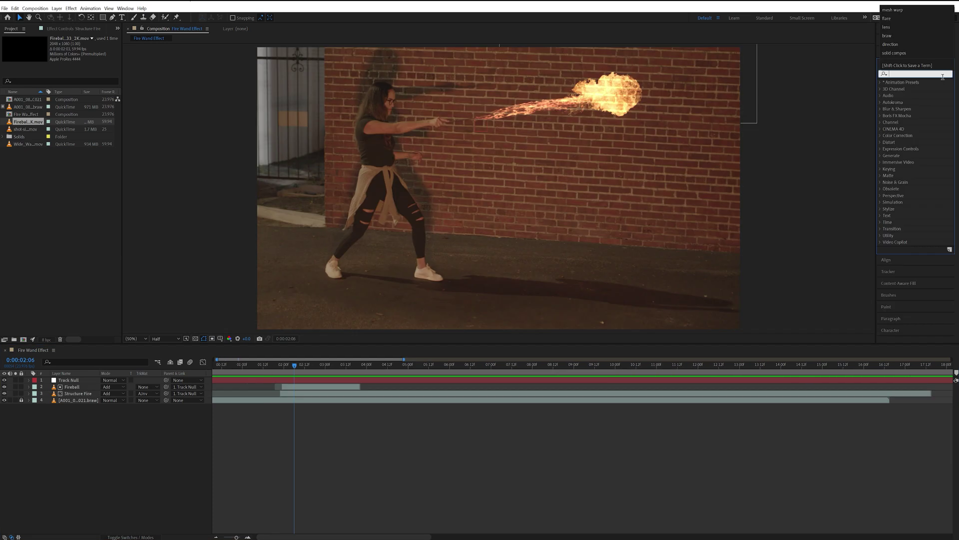
{"action": "type", "text": "exposure"}
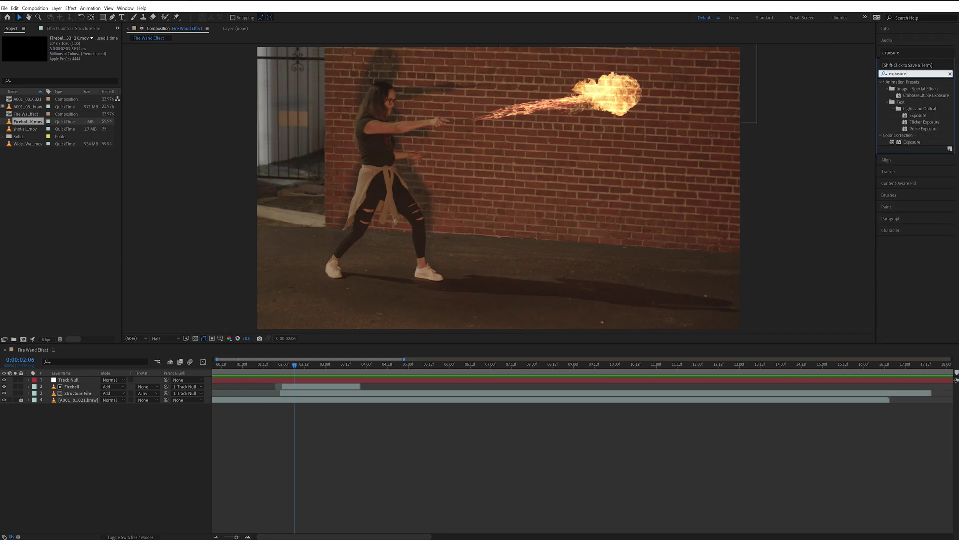
Apply Exposure to Structure Fire with a value of 1.5.
{"action": "left_click_drag", "start_coordinate": [914, 144], "coordinate": [678, 244]}
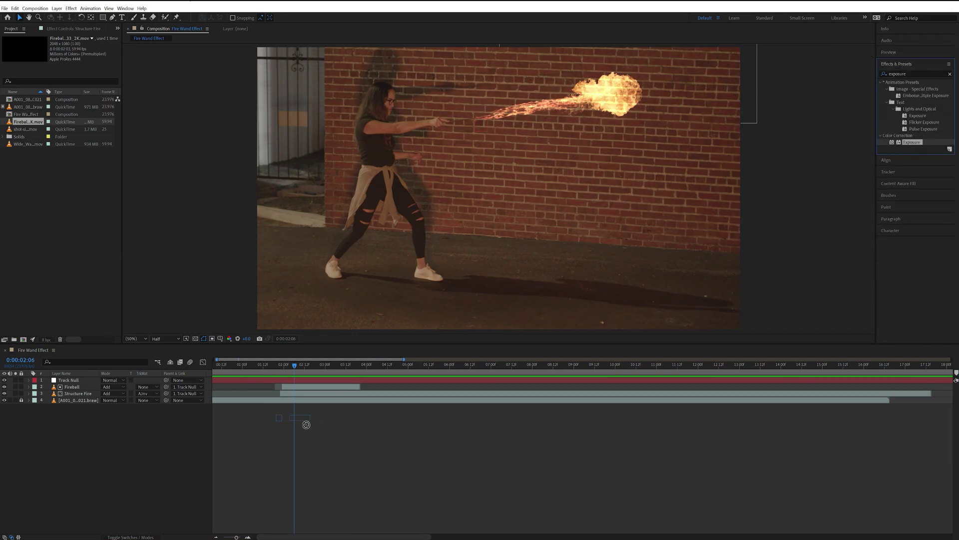
{"action": "left_click_drag", "start_coordinate": [305, 424], "coordinate": [296, 393]}
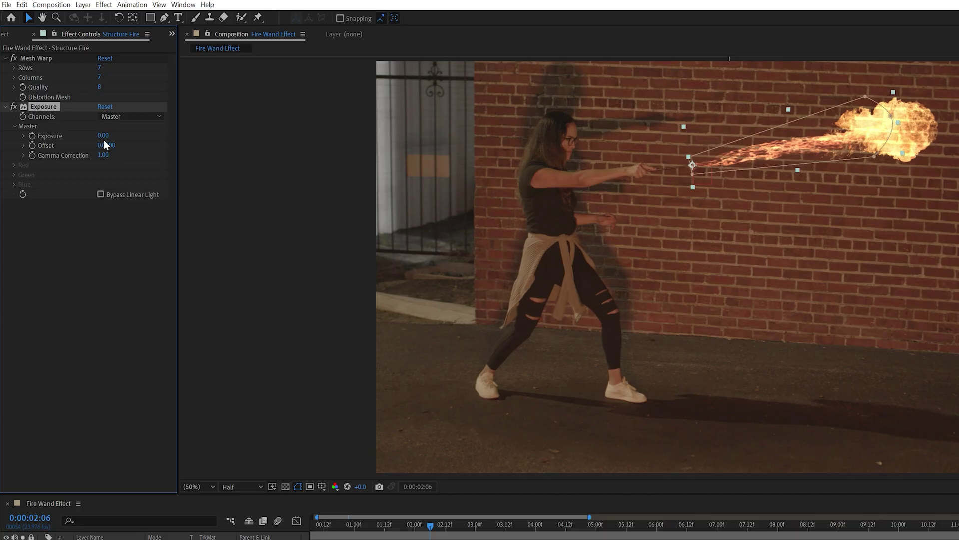
{"action": "type", "text": "1.5"}
{"action": "key", "text": "Return"}
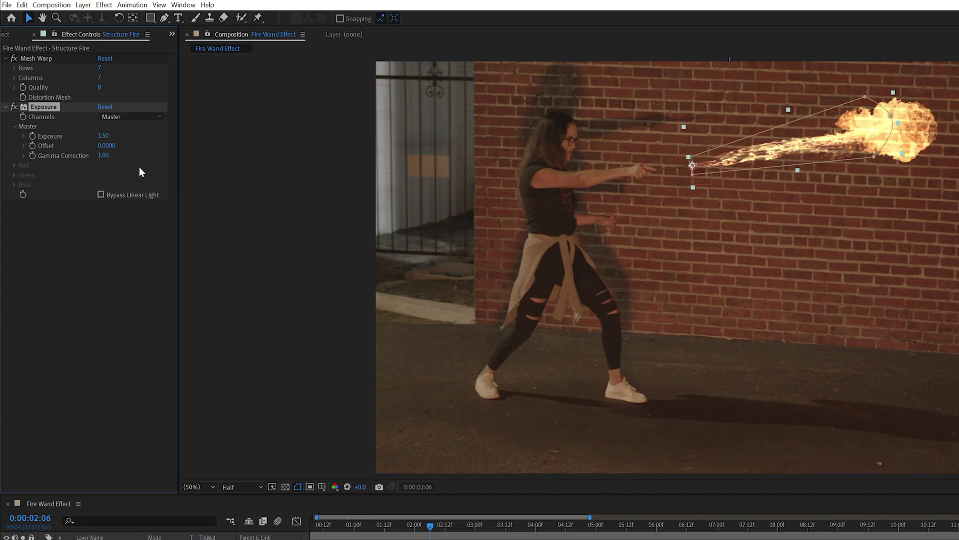
Add CC Force Motion Blur and an 82° Directional Blur to the fire stream.
{"action": "left_click_drag", "start_coordinate": [589, 298], "coordinate": [310, 392]}
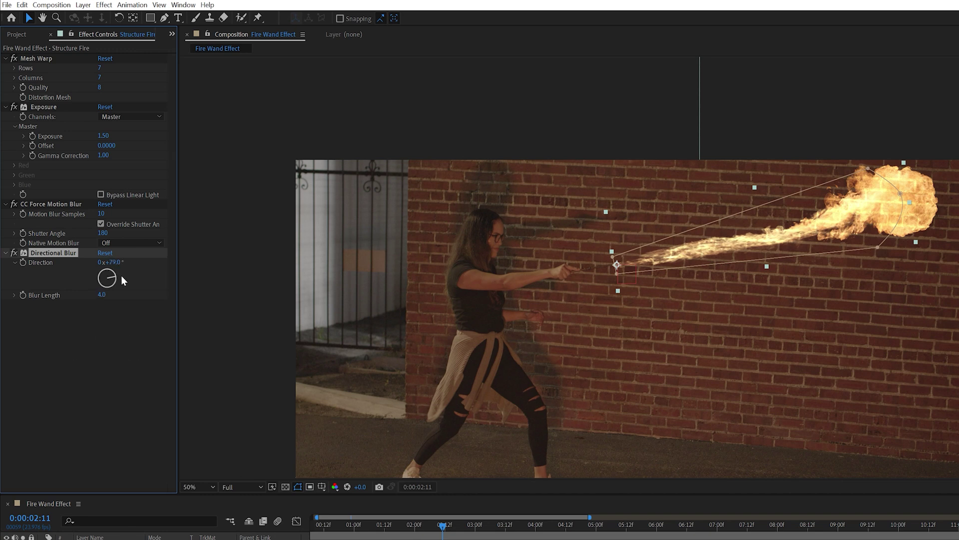
{"action": "left_click_drag", "start_coordinate": [121, 276], "coordinate": [122, 275]}
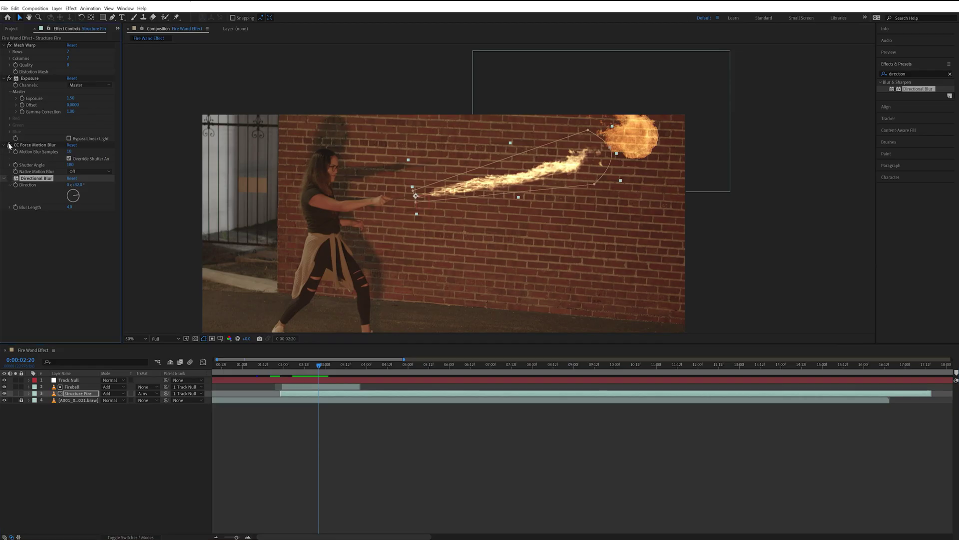
{"action": "left_click", "coordinate": [289, 465]}
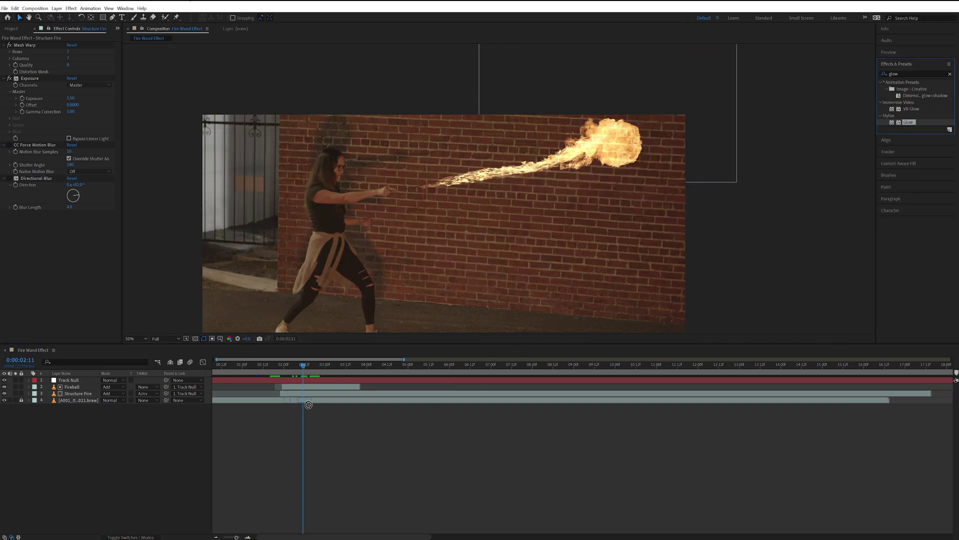
Apply Glow to the fire stream: 25% threshold, 250 radius, Screen, A & B Colors, Sawtooth A>B.
{"action": "left_click_drag", "start_coordinate": [308, 404], "coordinate": [291, 393]}
{"action": "left_click", "coordinate": [71, 227]}
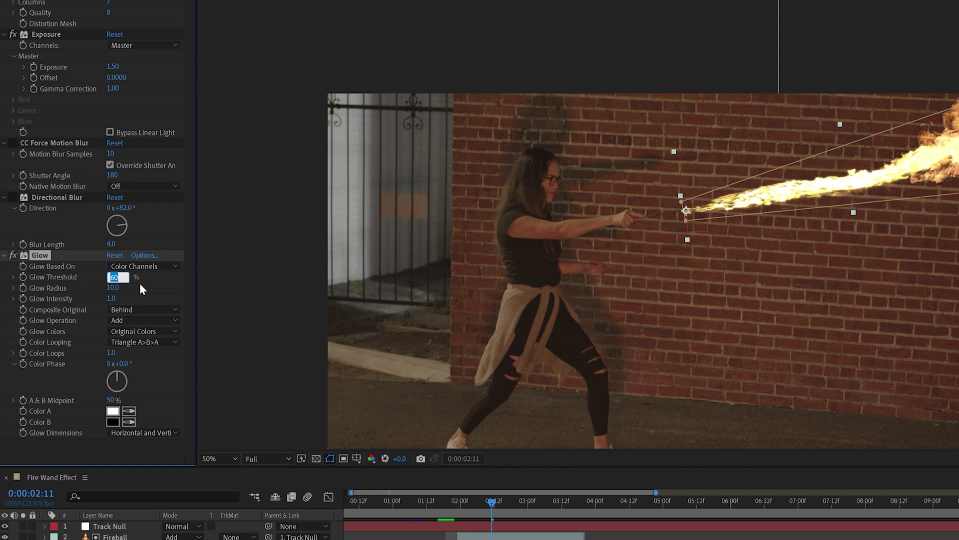
{"action": "key", "text": "Tab"}
{"action": "type", "text": "250"}
{"action": "key", "text": "Return"}
{"action": "left_click", "coordinate": [165, 320]}
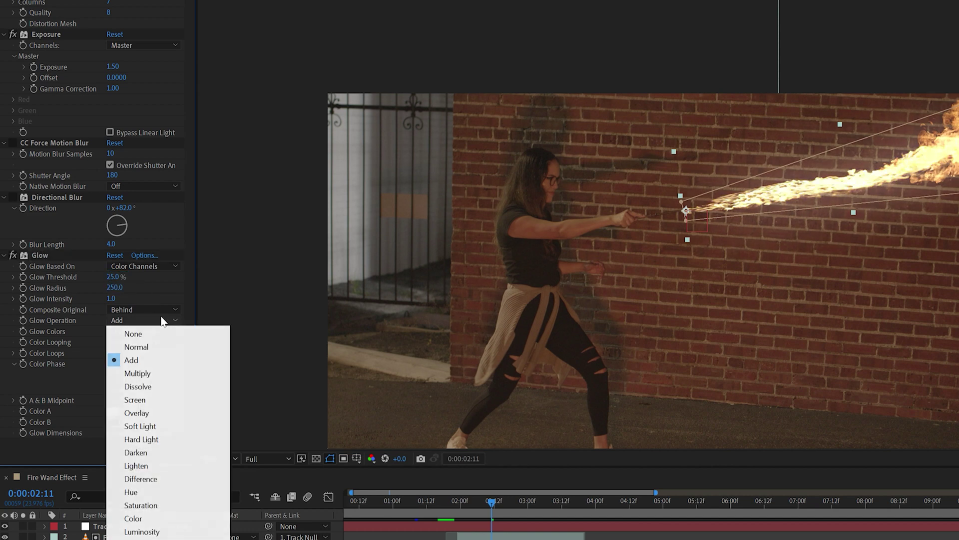
{"action": "left_click", "coordinate": [145, 402]}
{"action": "left_click", "coordinate": [145, 331]}
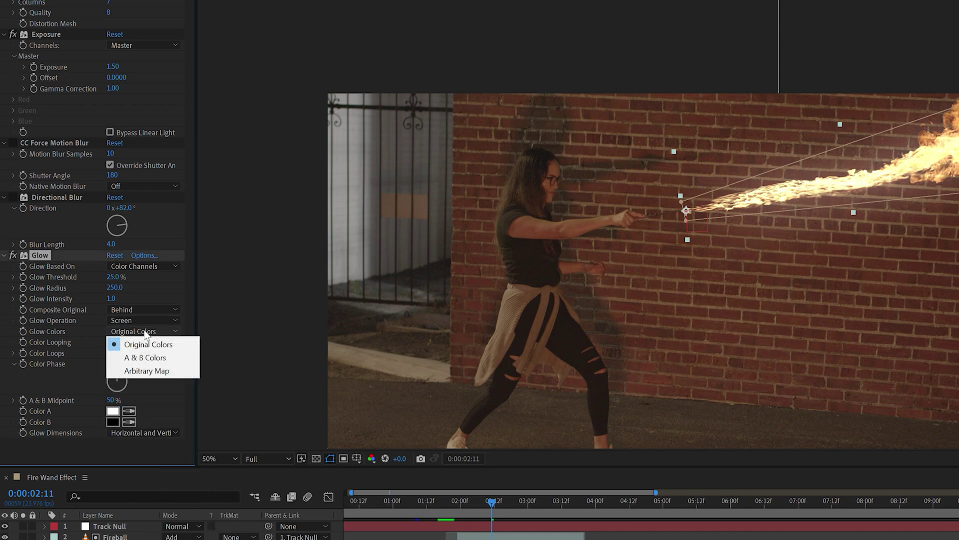
{"action": "left_click", "coordinate": [145, 358]}
{"action": "left_click", "coordinate": [164, 344]}
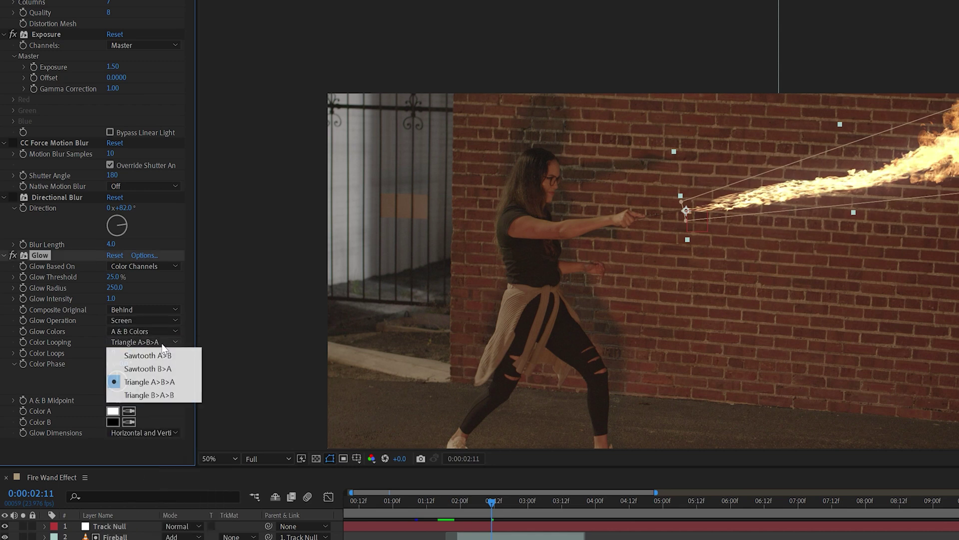
{"action": "left_click", "coordinate": [142, 354]}
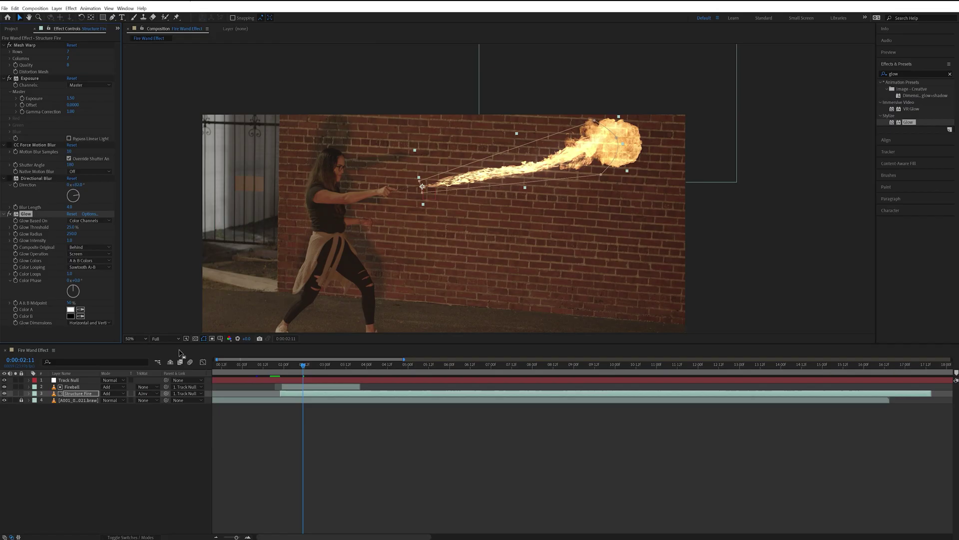
Give the glow orange and red colours, then duplicate it and set the copy's radius to 800.
{"action": "left_click", "coordinate": [71, 309]}
{"action": "left_click", "coordinate": [642, 304]}
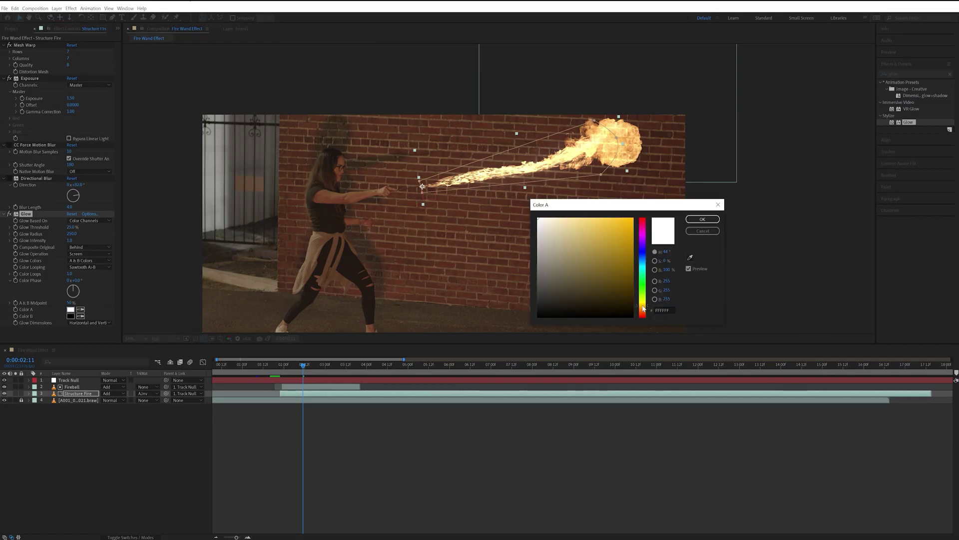
{"action": "left_click", "coordinate": [702, 220]}
{"action": "left_click", "coordinate": [71, 316]}
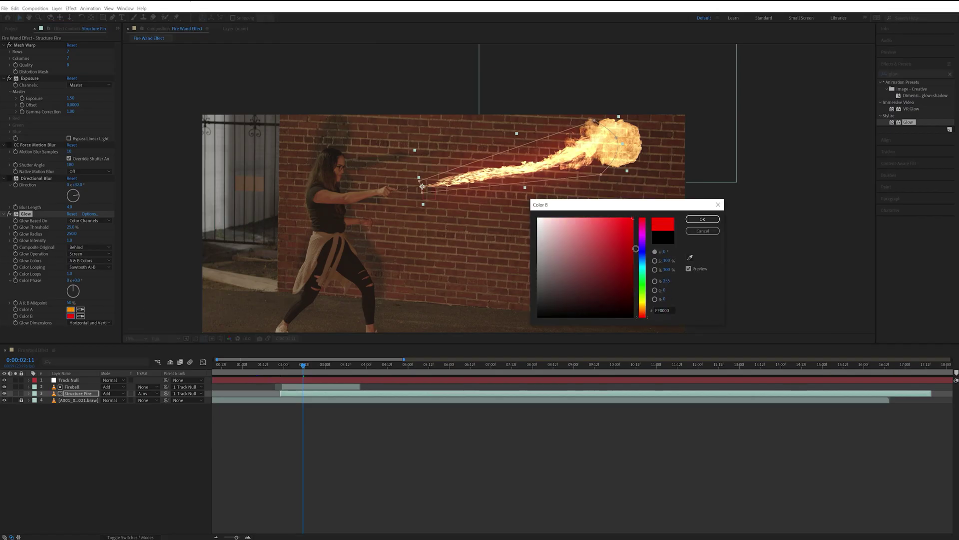
{"action": "key", "text": "ctrl+d"}
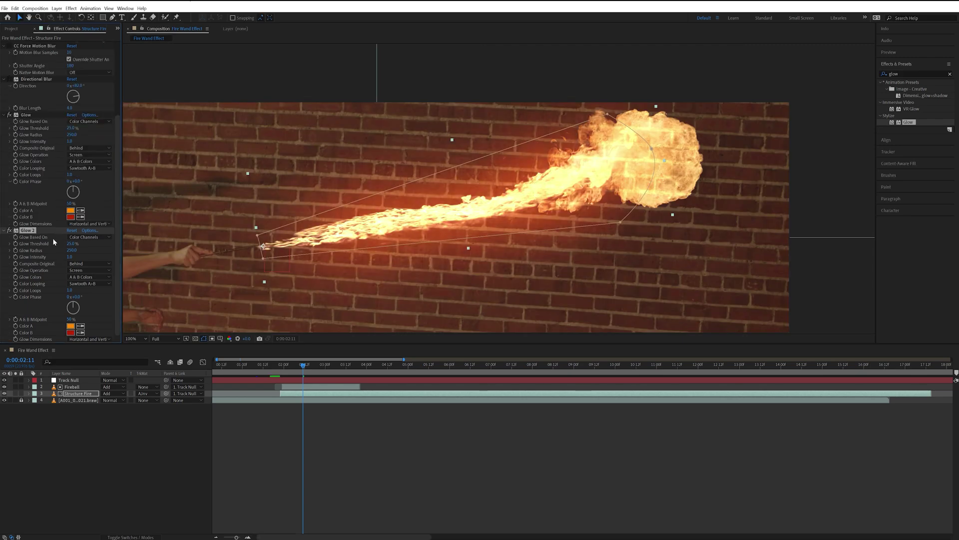
{"action": "left_click", "coordinate": [71, 250]}
{"action": "type", "text": "800"}
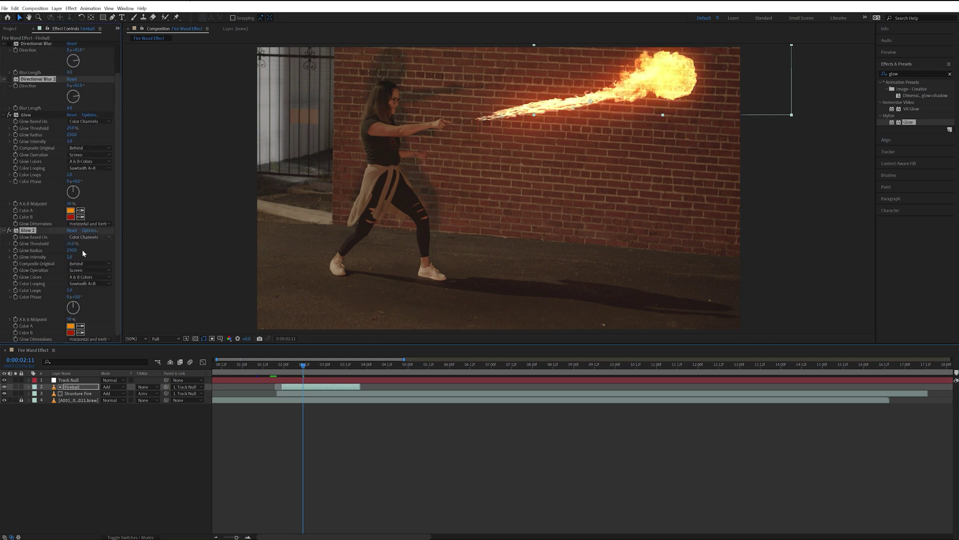
{"action": "type", "text": "p"}
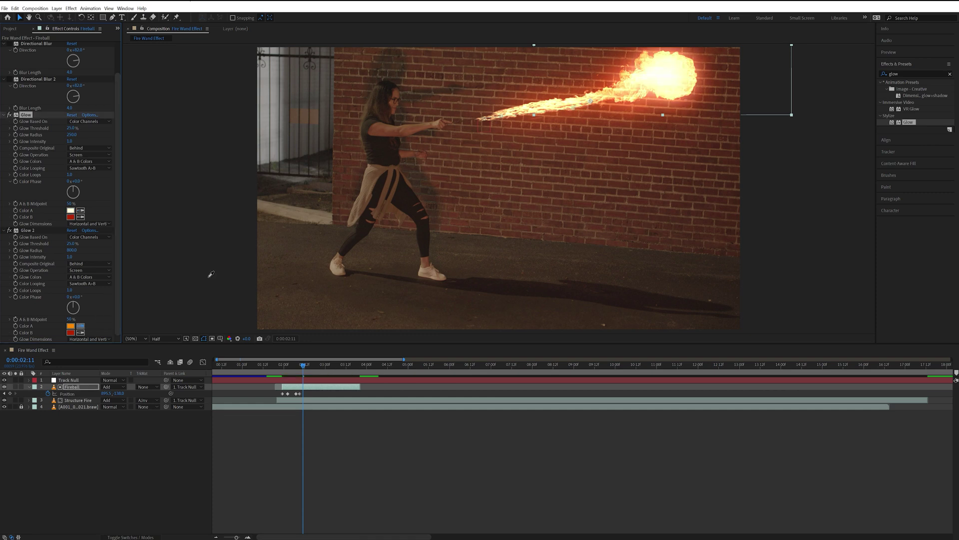
Switch to the fireball's second glow and preview the fireball's flight on the timeline.
{"action": "key", "text": "Down"}
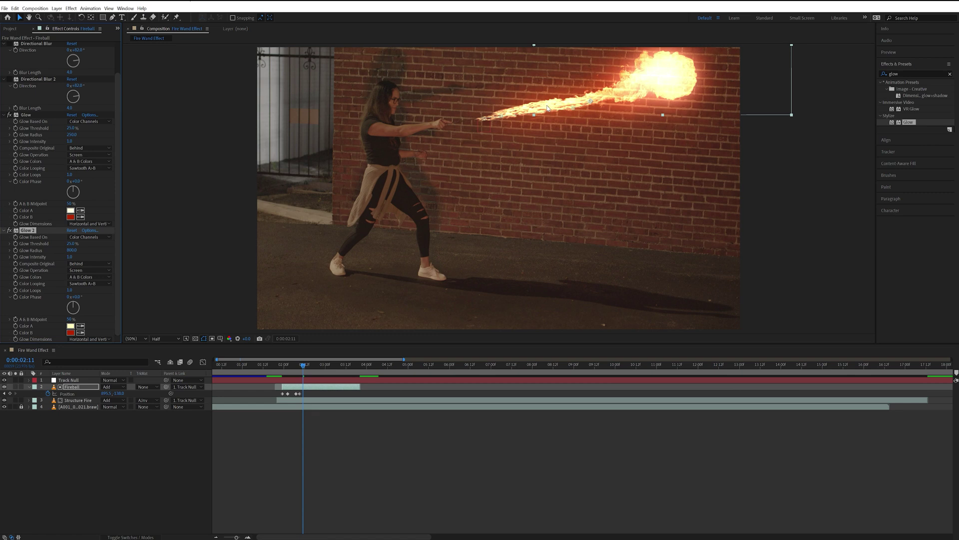
{"action": "left_click", "coordinate": [274, 365]}
{"action": "key", "text": "space"}
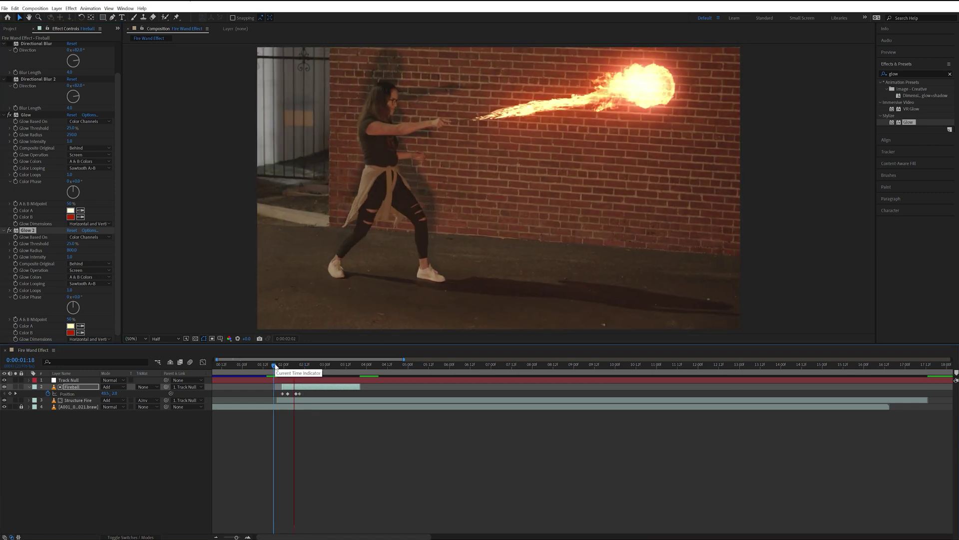
{"action": "mouse_move", "coordinate": [271, 370]}
{"action": "left_mouse_down"}
{"action": "mouse_move", "coordinate": [262, 368]}
{"action": "mouse_move", "coordinate": [300, 368]}
{"action": "left_mouse_up"}
{"action": "left_click", "coordinate": [300, 400]}
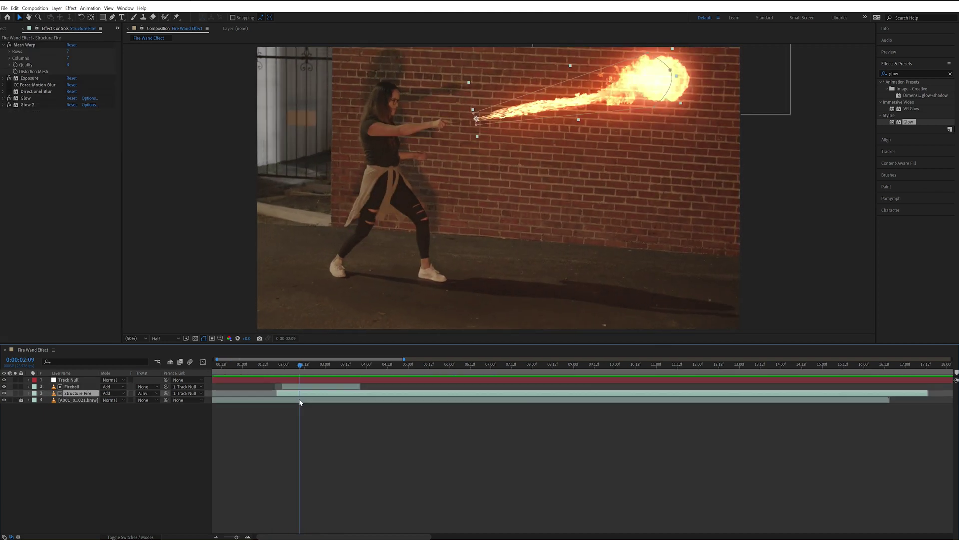
Keyframe Structure Fire's mask path near six seconds, moving its left edge to follow the flame.
{"action": "key", "text": "m"}
{"action": "key", "text": "slash"}
{"action": "left_click", "coordinate": [455, 363]}
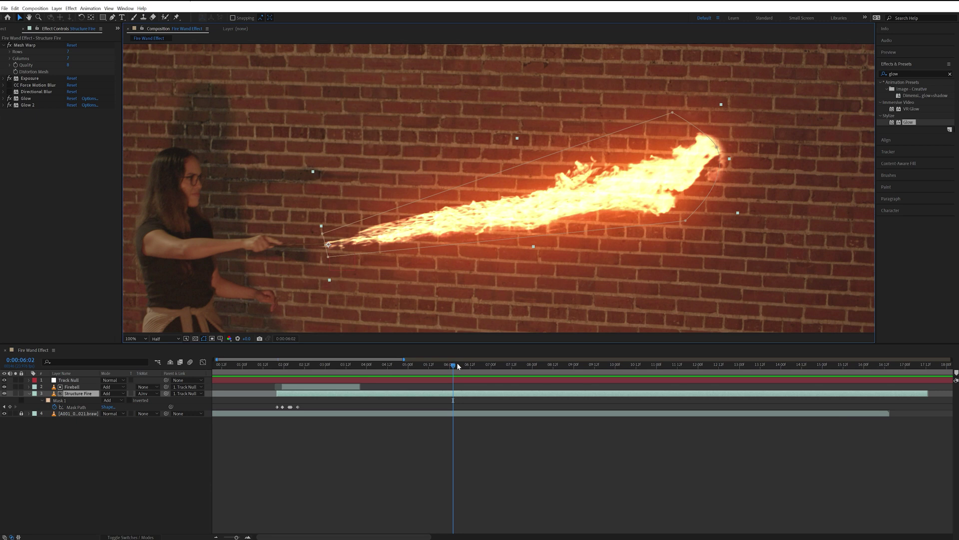
{"action": "key", "text": "Page_Down"}
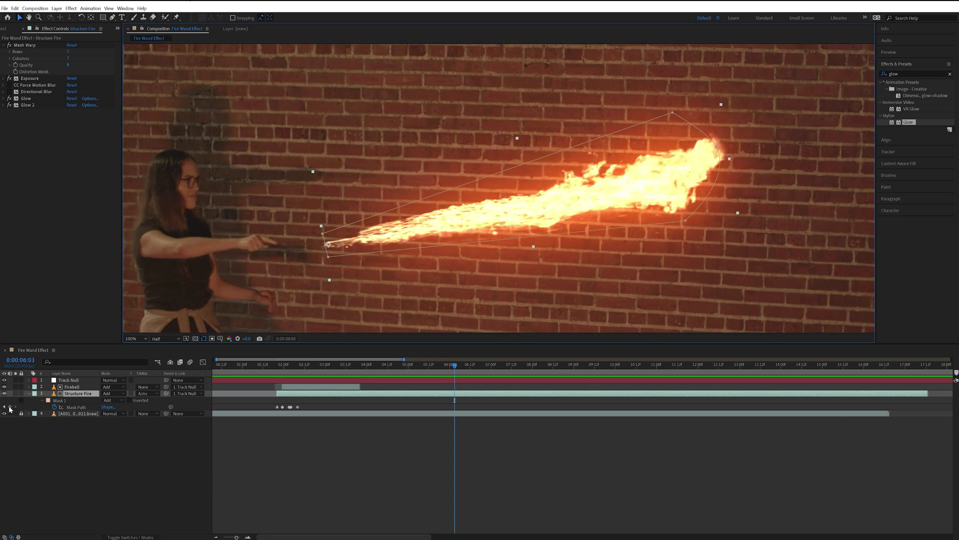
{"action": "left_click", "coordinate": [9, 406]}
{"action": "key", "text": "shift+Page_Down"}
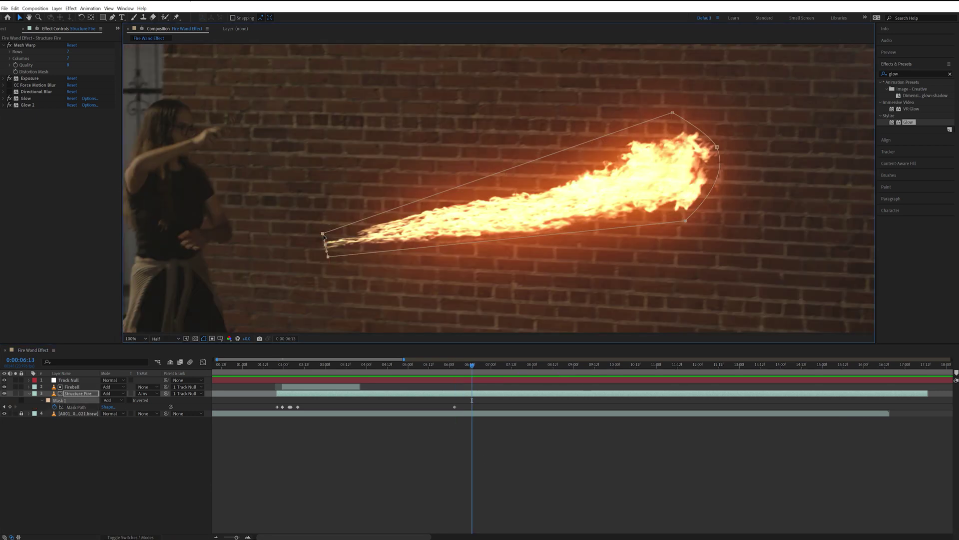
{"action": "mouse_move", "coordinate": [326, 245]}
{"action": "left_mouse_down"}
{"action": "mouse_move", "coordinate": [588, 185]}
{"action": "mouse_move", "coordinate": [648, 191]}
{"action": "mouse_move", "coordinate": [621, 180]}
{"action": "mouse_move", "coordinate": [642, 172]}
{"action": "mouse_move", "coordinate": [666, 199]}
{"action": "mouse_move", "coordinate": [654, 186]}
{"action": "left_mouse_up"}
Keyframe Structure Fire's position at 6:03 and drag the flame upward at 6:10.
{"action": "key", "text": "comma"}
{"action": "key", "text": "semicolon"}
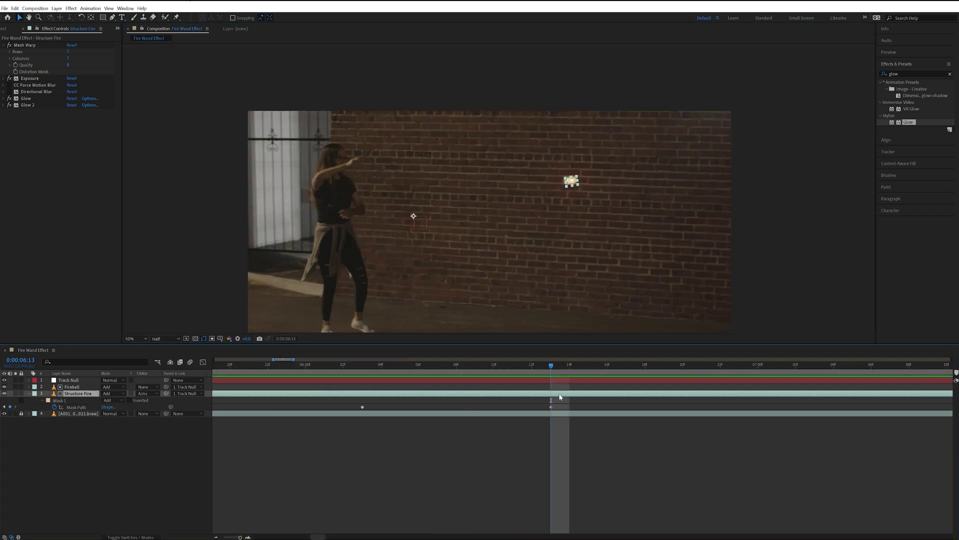
{"action": "key", "text": "ctrl+d"}
{"action": "key", "text": "ctrl+z"}
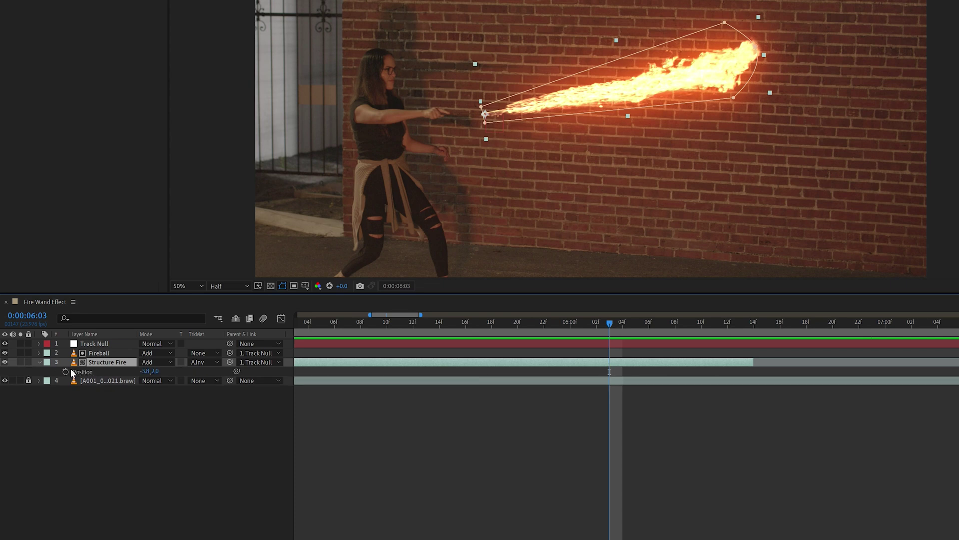
{"action": "left_click", "coordinate": [66, 371]}
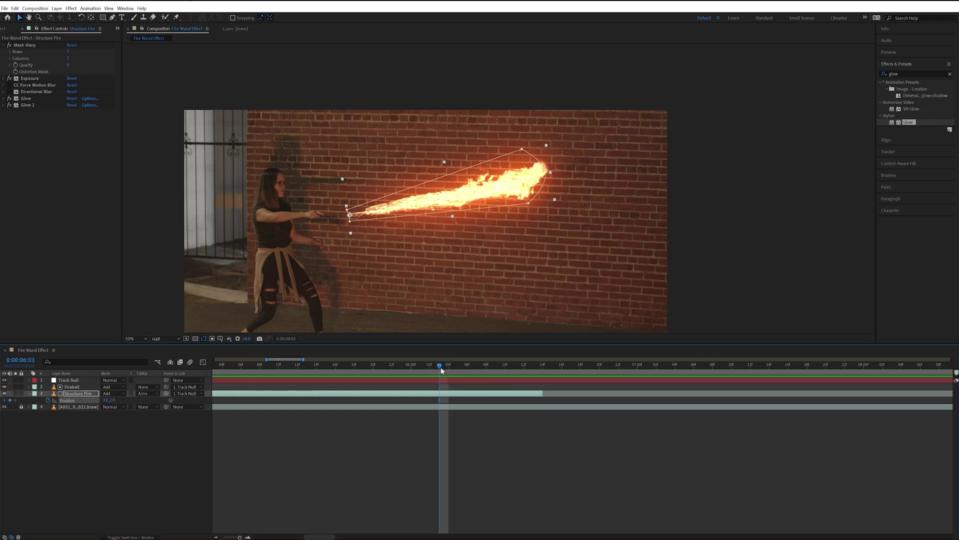
{"action": "left_click_drag", "start_coordinate": [444, 365], "coordinate": [534, 372]}
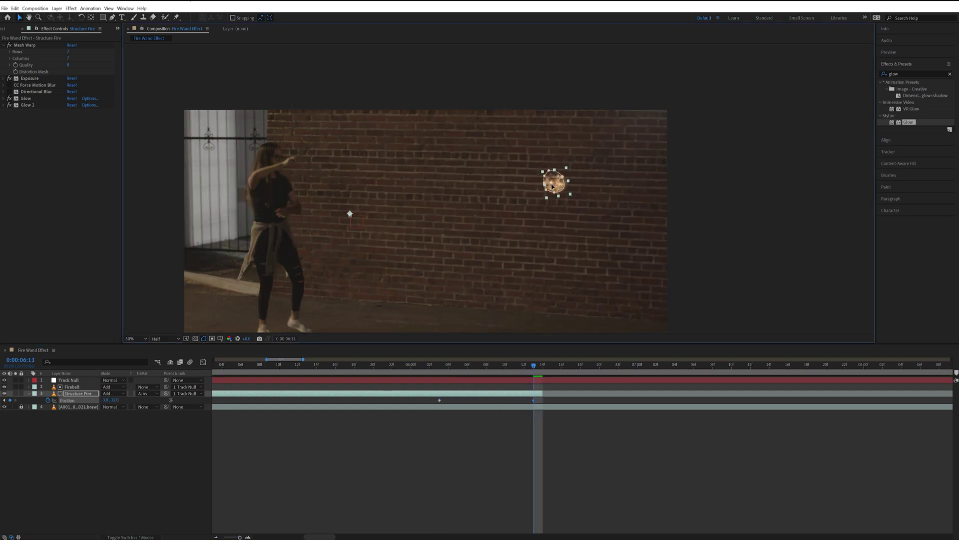
{"action": "left_click_drag", "start_coordinate": [350, 213], "coordinate": [349, 188]}
{"action": "key", "text": "j"}
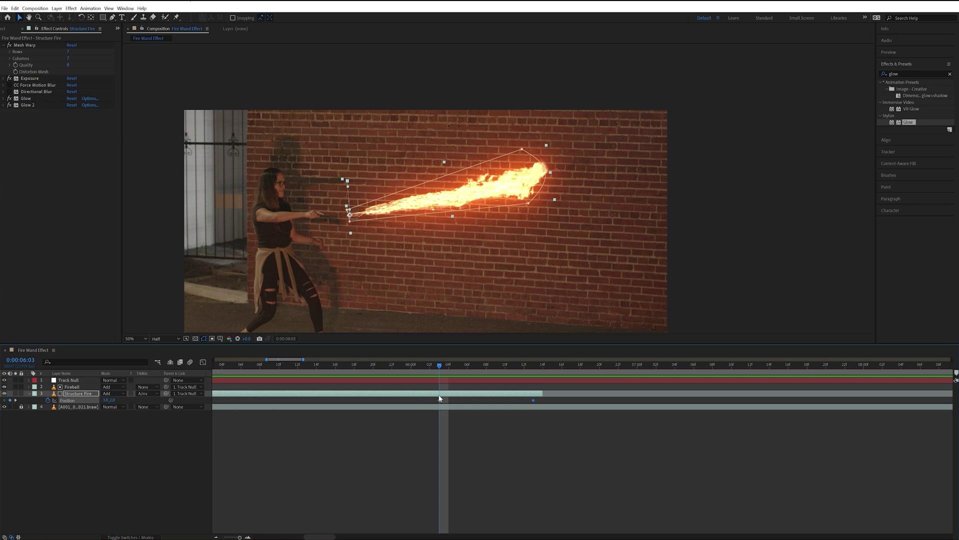
Split Structure Fire at 6:03 and duplicate Fireball into Fireball 2, placed below Structure Fire.
{"action": "key", "text": "ctrl+shift+d"}
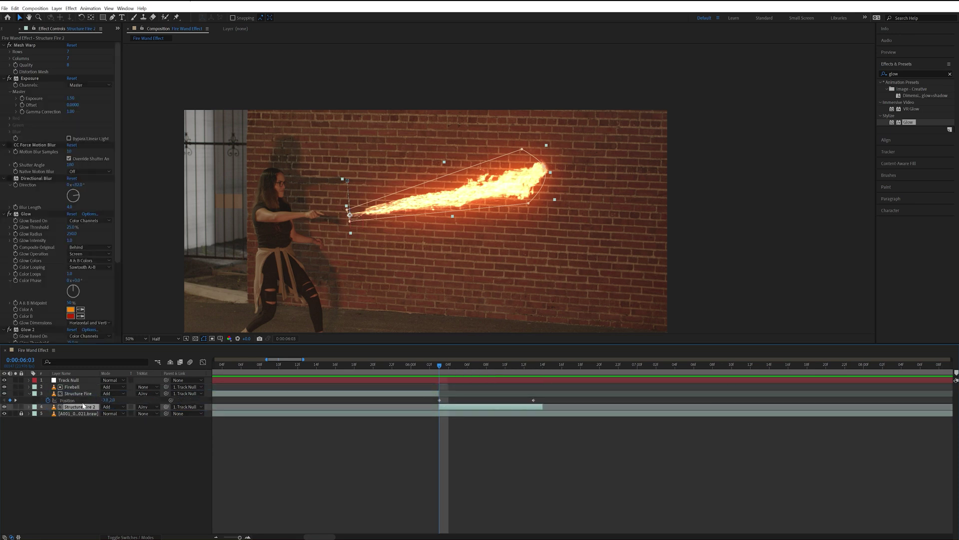
{"action": "key", "text": ";"}
{"action": "left_click", "coordinate": [307, 390]}
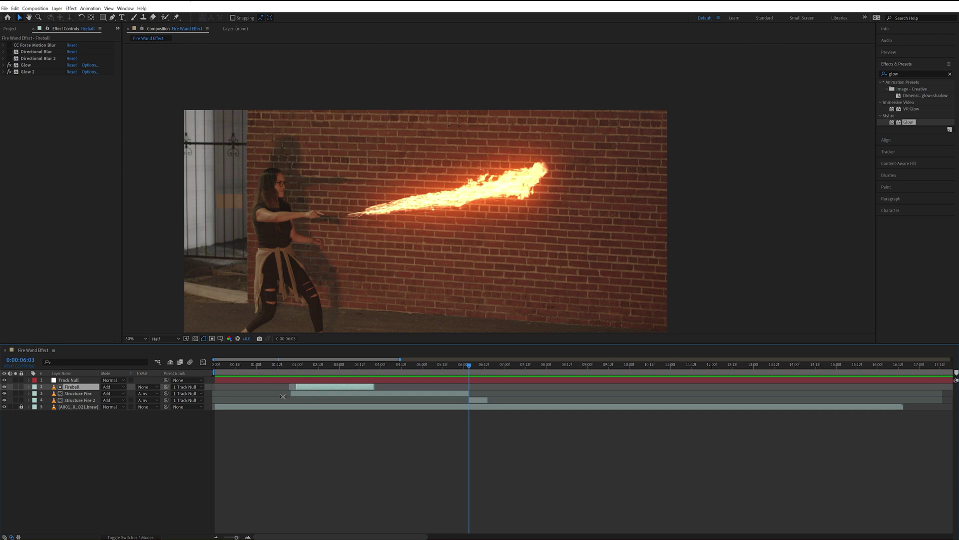
{"action": "key", "text": "ctrl+d"}
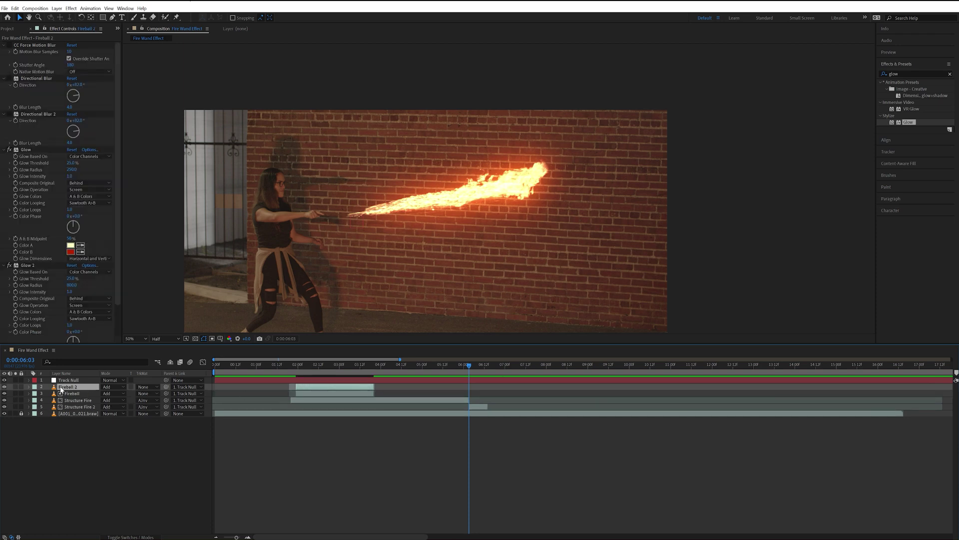
{"action": "left_click_drag", "start_coordinate": [316, 386], "coordinate": [479, 389]}
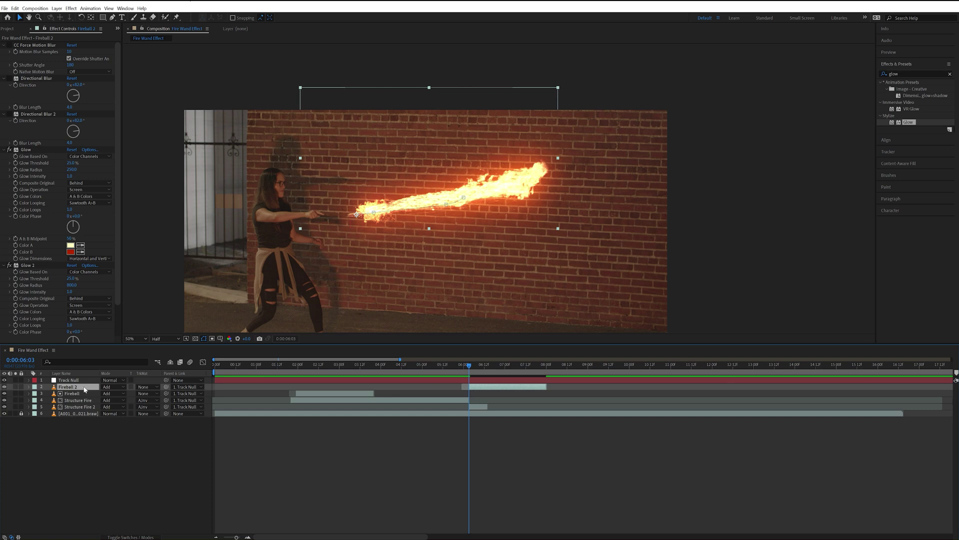
{"action": "left_click_drag", "start_coordinate": [84, 388], "coordinate": [83, 402]}
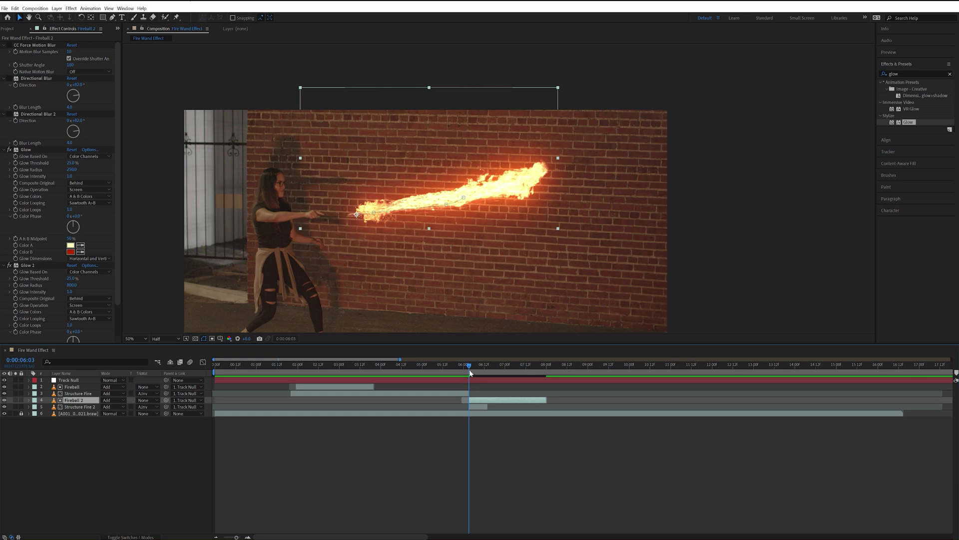
Align and trim Fireball 2's start to the playhead near 6:03, then preview the timing.
{"action": "left_click_drag", "start_coordinate": [470, 372], "coordinate": [470, 373]}
{"action": "left_click", "coordinate": [472, 469]}
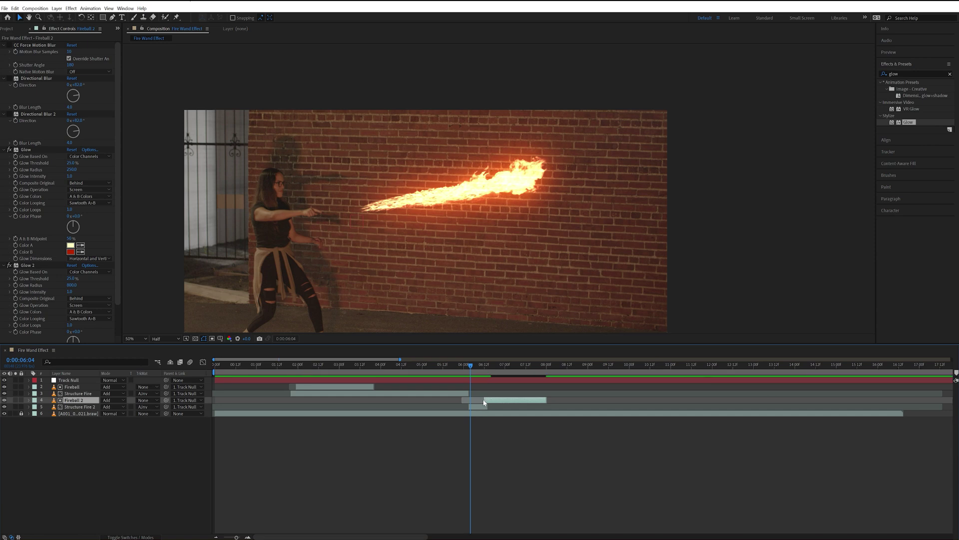
{"action": "left_click_drag", "start_coordinate": [483, 403], "coordinate": [477, 397]}
{"action": "key", "text": "space"}
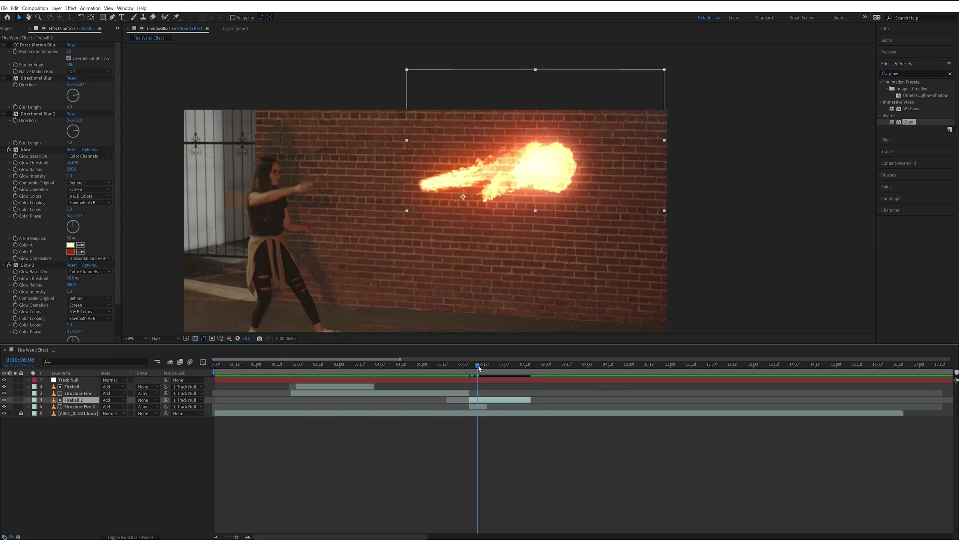
{"action": "left_click_drag", "start_coordinate": [473, 399], "coordinate": [475, 402]}
{"action": "left_click", "coordinate": [476, 367]}
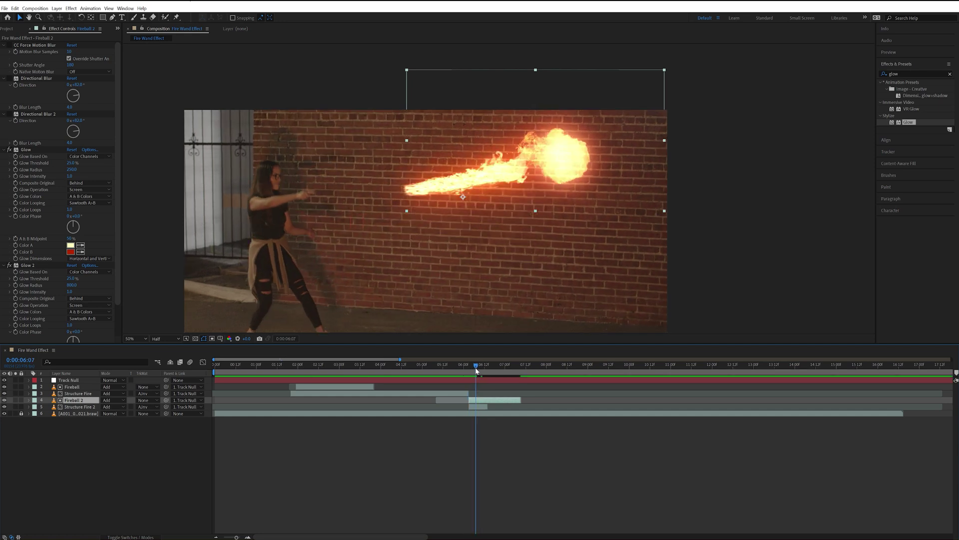
{"action": "key", "text": "space"}
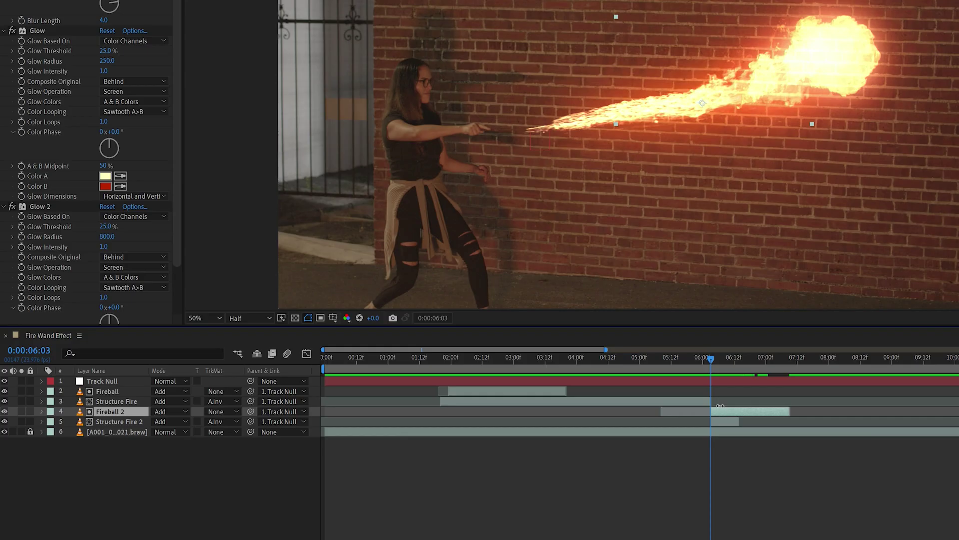
Reset Fireball 2's position keyframes so it starts at the wand tip and reaches the upper right by 6:13.
{"action": "key", "text": "p"}
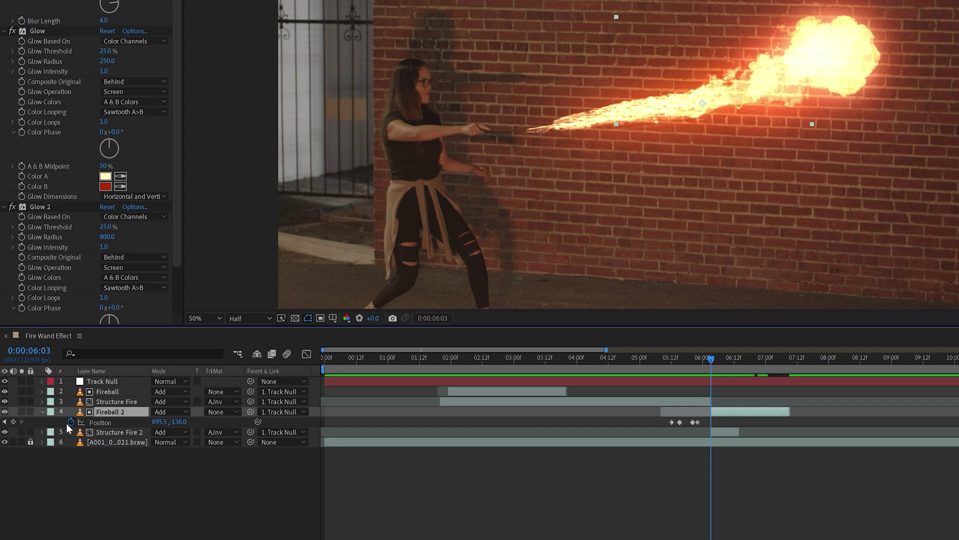
{"action": "left_click", "coordinate": [71, 421]}
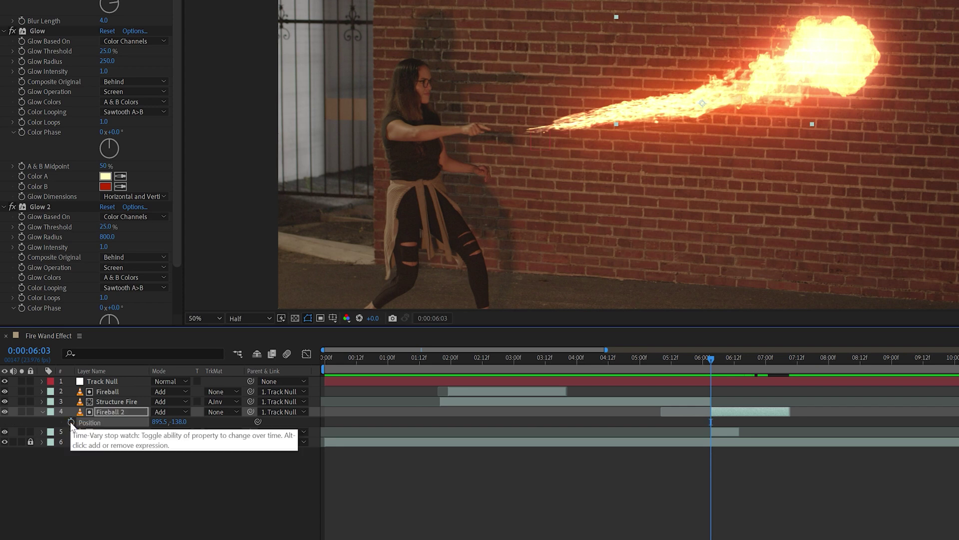
{"action": "left_click", "coordinate": [70, 421]}
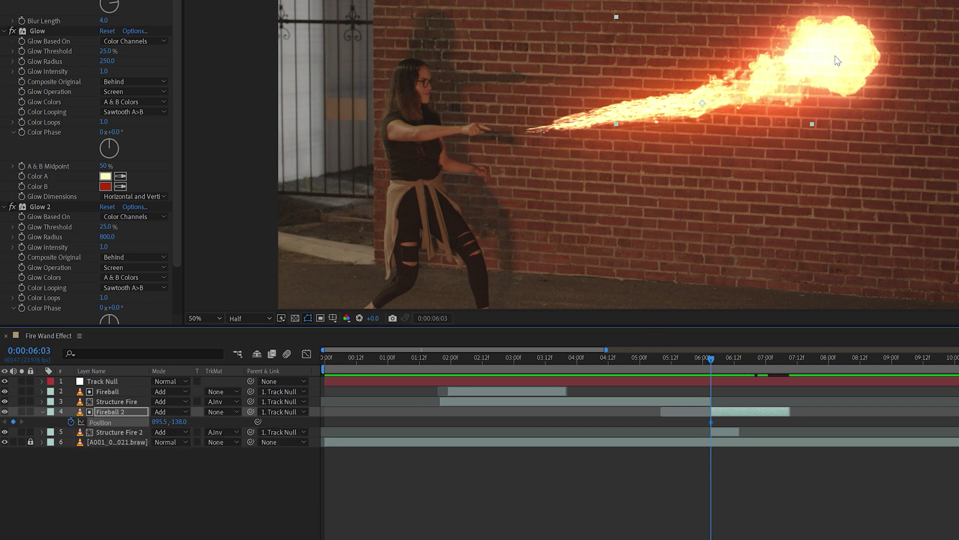
{"action": "left_click_drag", "start_coordinate": [837, 60], "coordinate": [421, 210]}
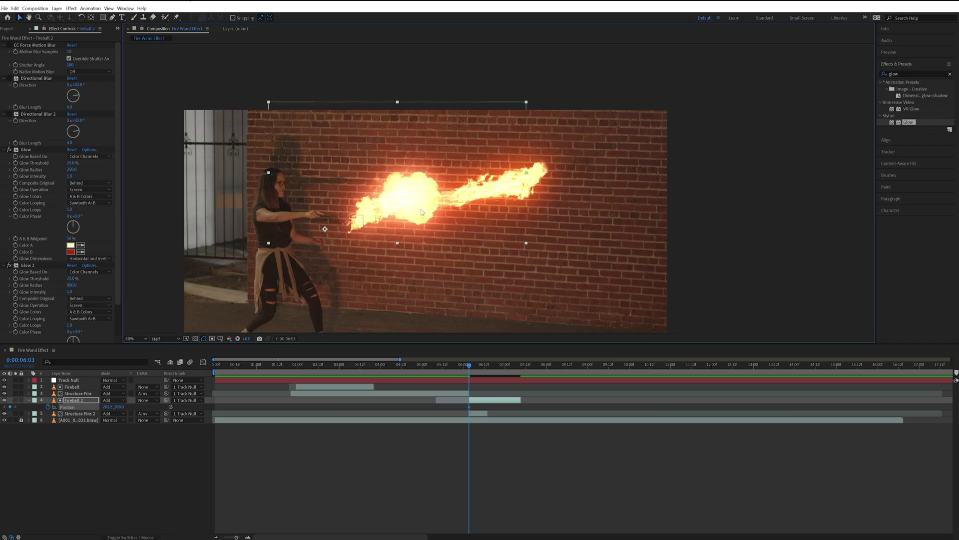
{"action": "key", "text": "space"}
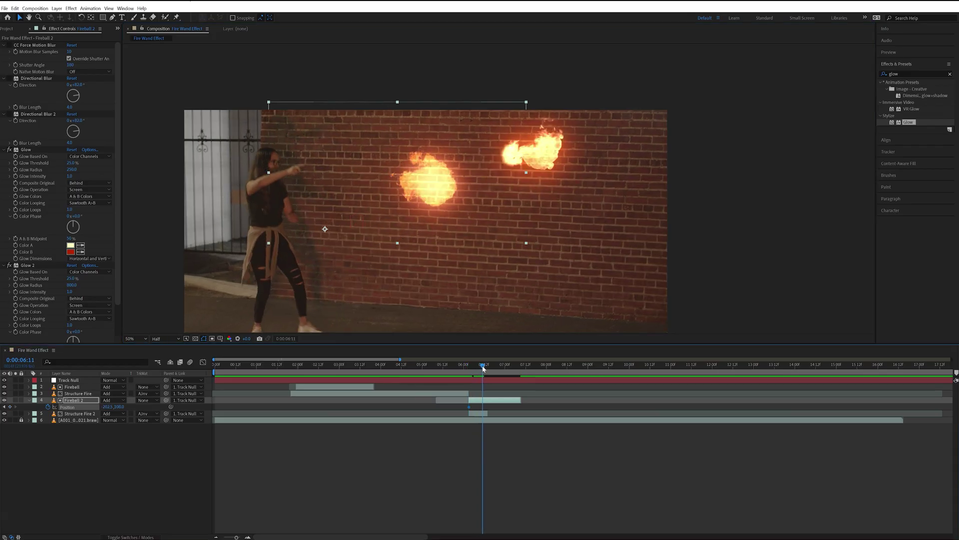
{"action": "left_click_drag", "start_coordinate": [436, 185], "coordinate": [557, 143]}
{"action": "left_click_drag", "start_coordinate": [487, 363], "coordinate": [517, 358]}
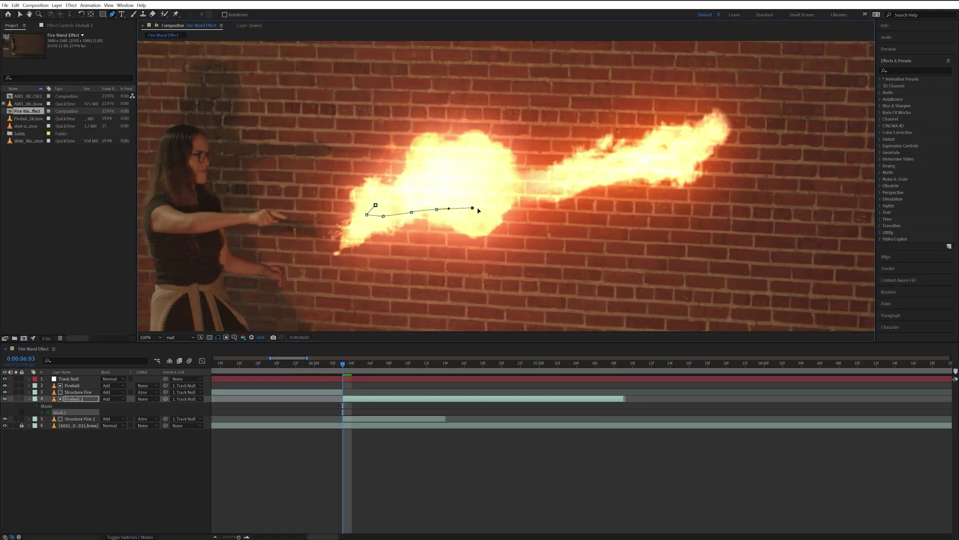
Close the mask around Fireball 2's trailing stream, reshape its edges, and start Mask Path keyframes.
{"action": "left_click", "coordinate": [388, 199]}
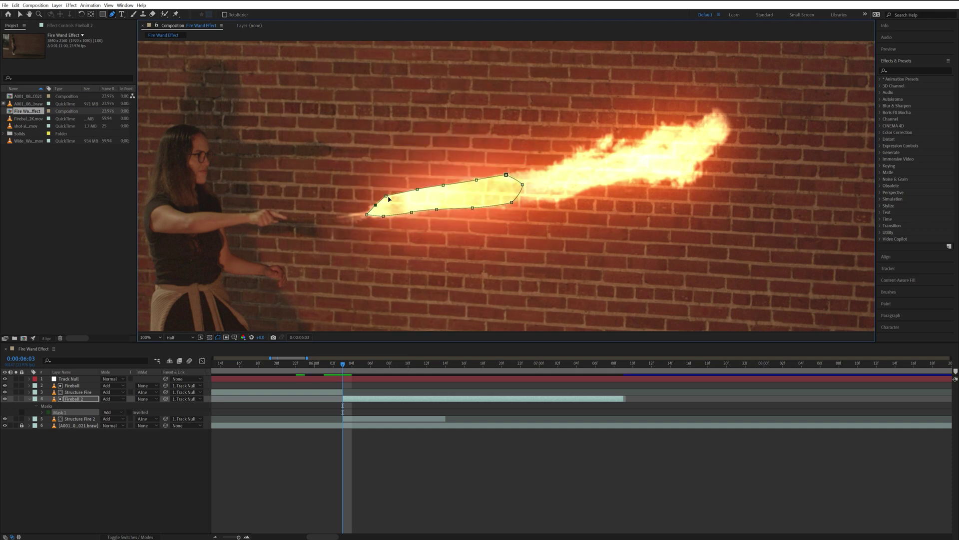
{"action": "left_click", "coordinate": [368, 212]}
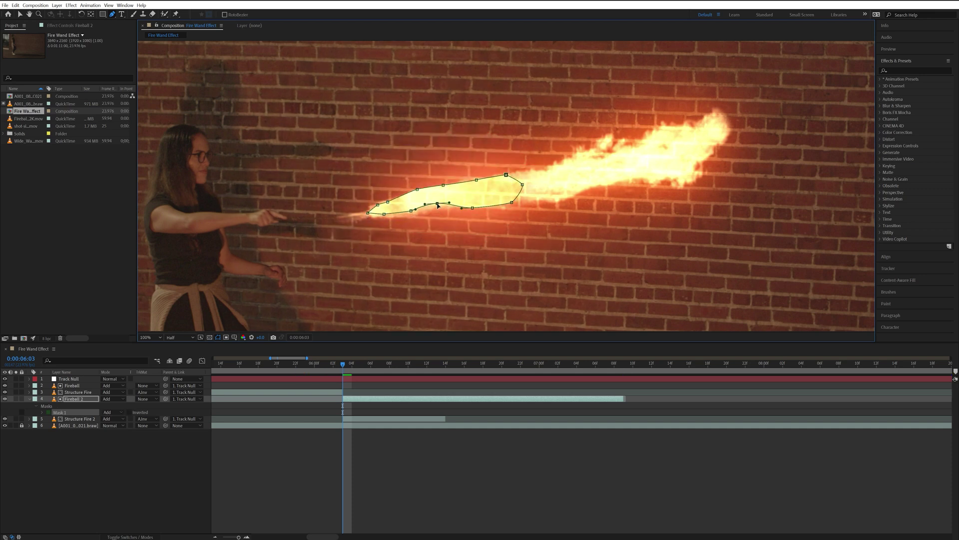
{"action": "left_click_drag", "start_coordinate": [472, 208], "coordinate": [473, 203]}
{"action": "left_click_drag", "start_coordinate": [418, 189], "coordinate": [419, 192]}
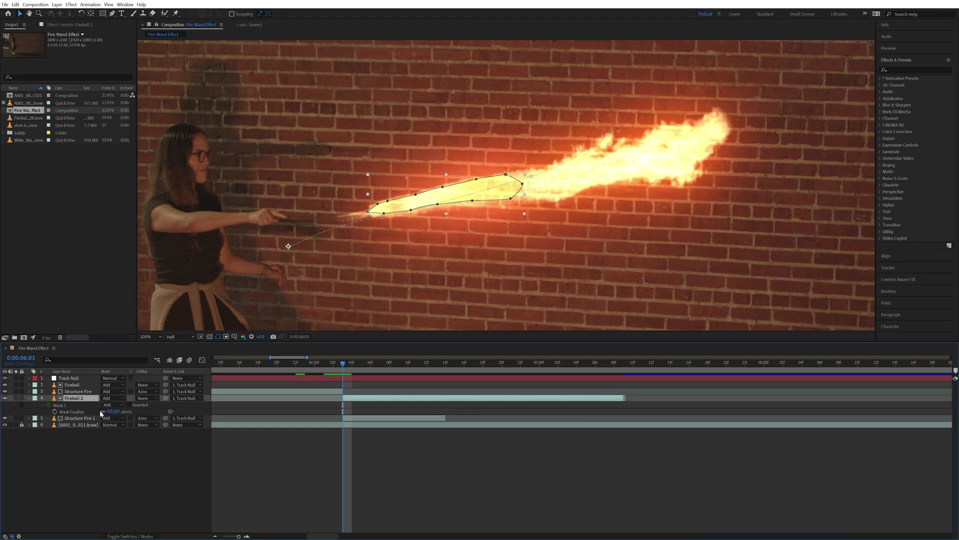
{"action": "key", "text": "m"}
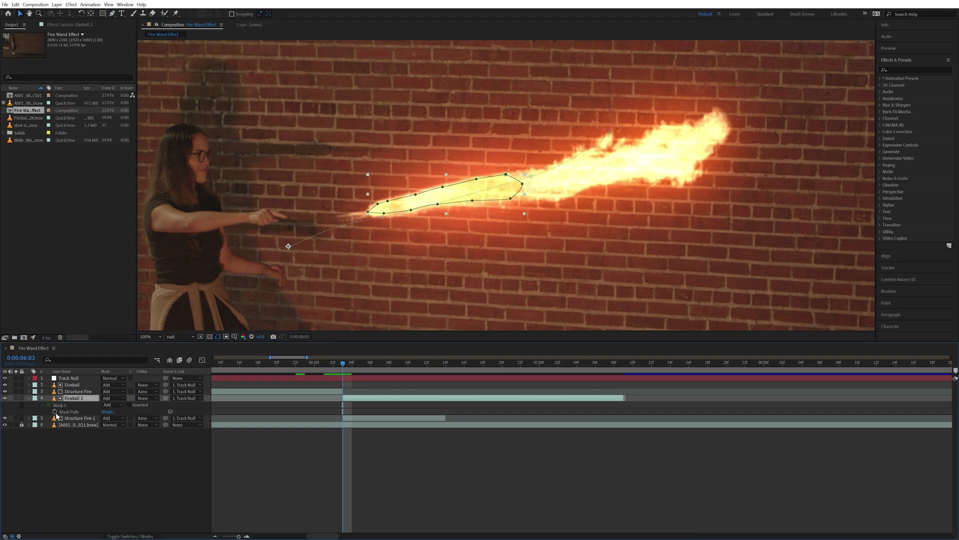
{"action": "left_click", "coordinate": [54, 412]}
Reshape the mask around the flying blast every few frames through 6:11, then play back from 5:15.
{"action": "key", "text": "Page_Down"}
{"action": "key", "text": "Page_Down"}
{"action": "double_click", "coordinate": [542, 160]}
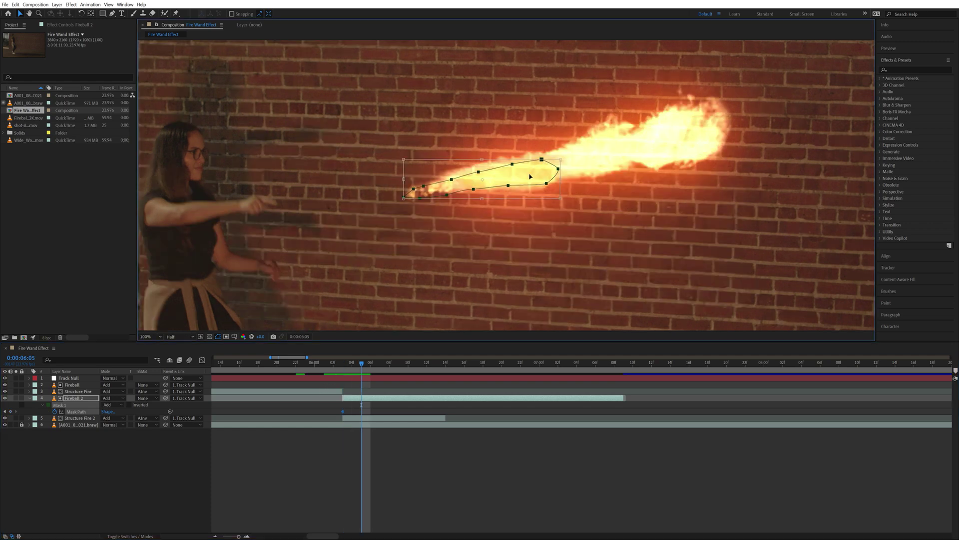
{"action": "left_click_drag", "start_coordinate": [530, 176], "coordinate": [569, 163]}
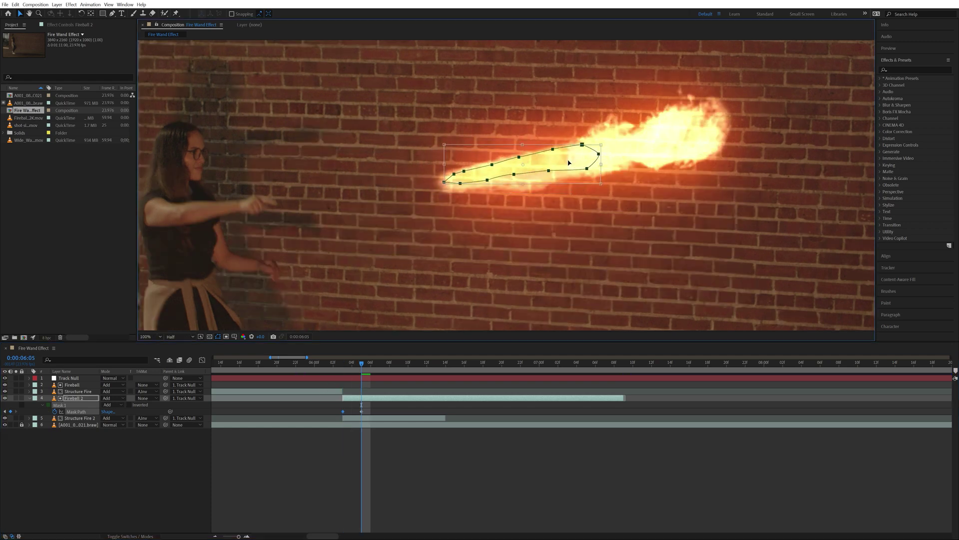
{"action": "key", "text": "Page_Down"}
{"action": "key", "text": "Page_Down"}
{"action": "key", "text": "Page_Down"}
{"action": "left_click_drag", "start_coordinate": [600, 112], "coordinate": [608, 106]}
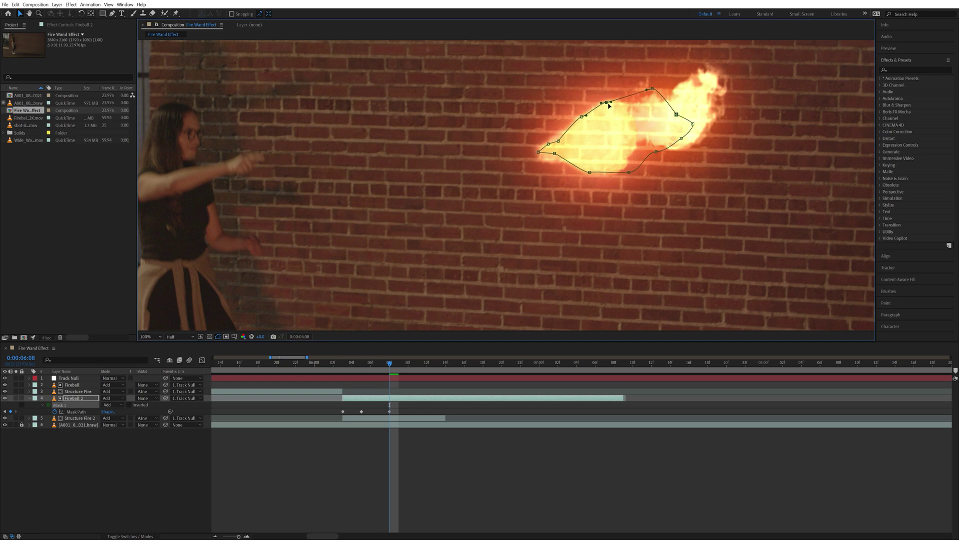
{"action": "key", "text": "Page_Down"}
{"action": "key", "text": "Page_Down"}
{"action": "key", "text": "Page_Down"}
{"action": "left_click_drag", "start_coordinate": [480, 218], "coordinate": [467, 227]}
{"action": "left_click_drag", "start_coordinate": [532, 174], "coordinate": [551, 105]}
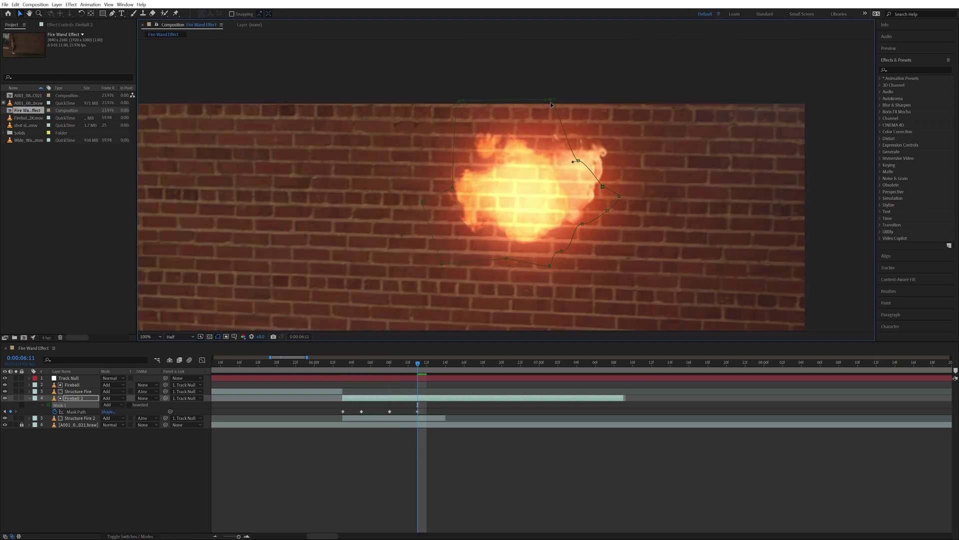
{"action": "key", "text": "shift+/"}
{"action": "left_click", "coordinate": [233, 361]}
{"action": "key", "text": "space"}
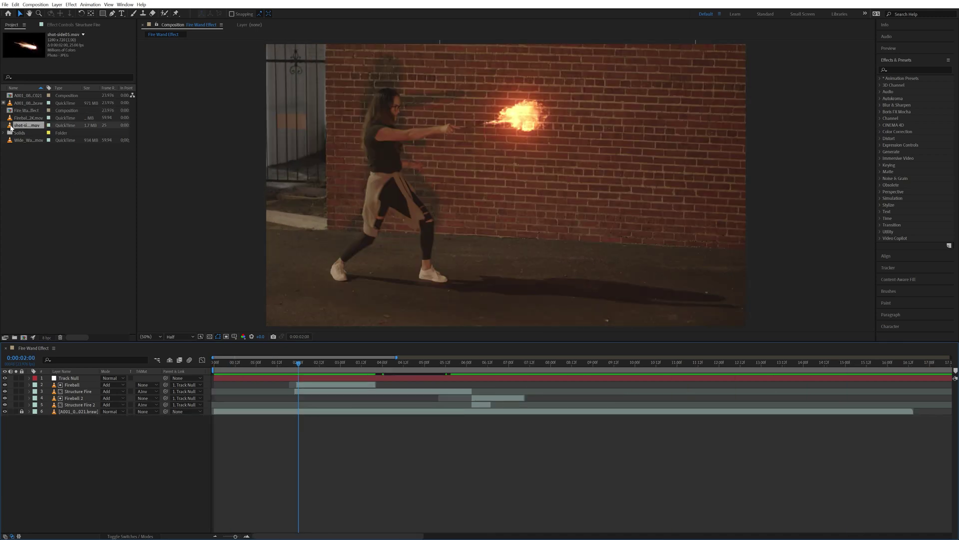
Add the sparkler clip above Fireball and set its blend mode to Screen.
{"action": "left_click", "coordinate": [291, 387]}
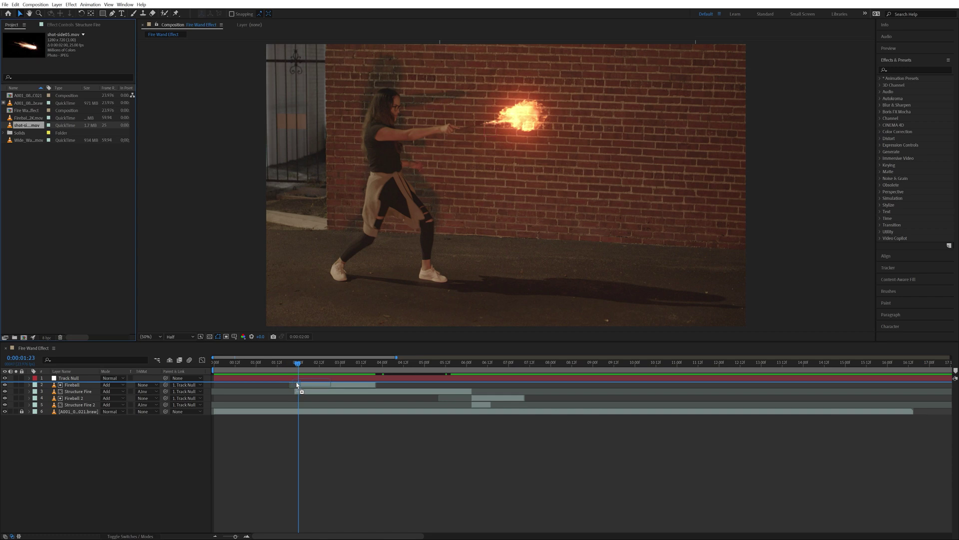
{"action": "left_click_drag", "start_coordinate": [296, 385], "coordinate": [297, 385]}
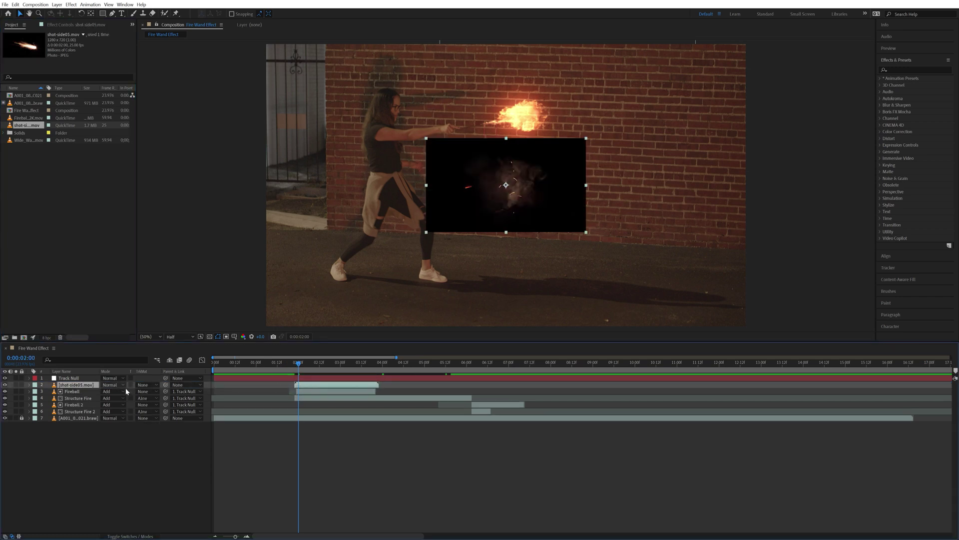
{"action": "left_click", "coordinate": [112, 385]}
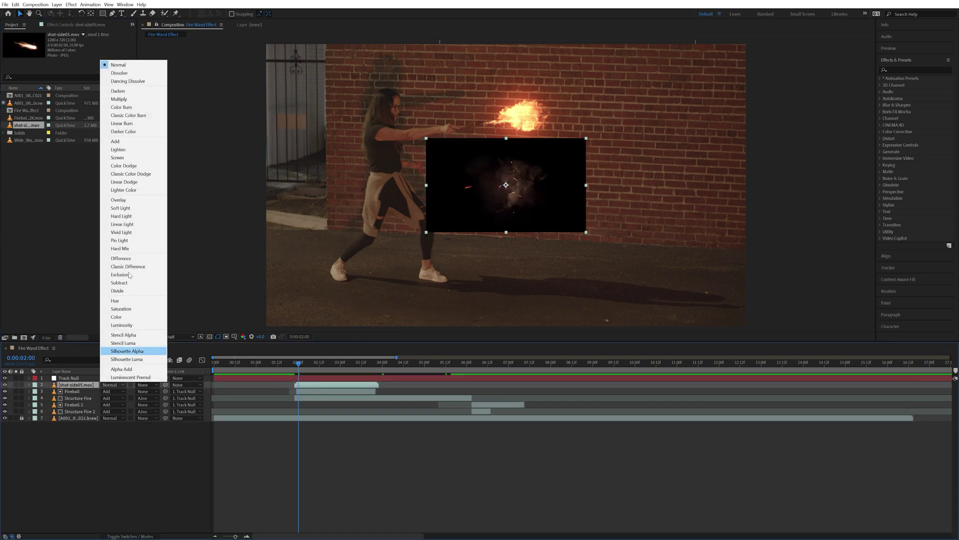
{"action": "left_click", "coordinate": [118, 157]}
{"action": "scroll", "coordinate": [475, 138], "scroll_direction": "up", "scroll_amount": 3}
Keyframe the sparkler's scale and position from the wand tip to follow the fireball, then adjust opacity.
{"action": "key", "text": "r"}
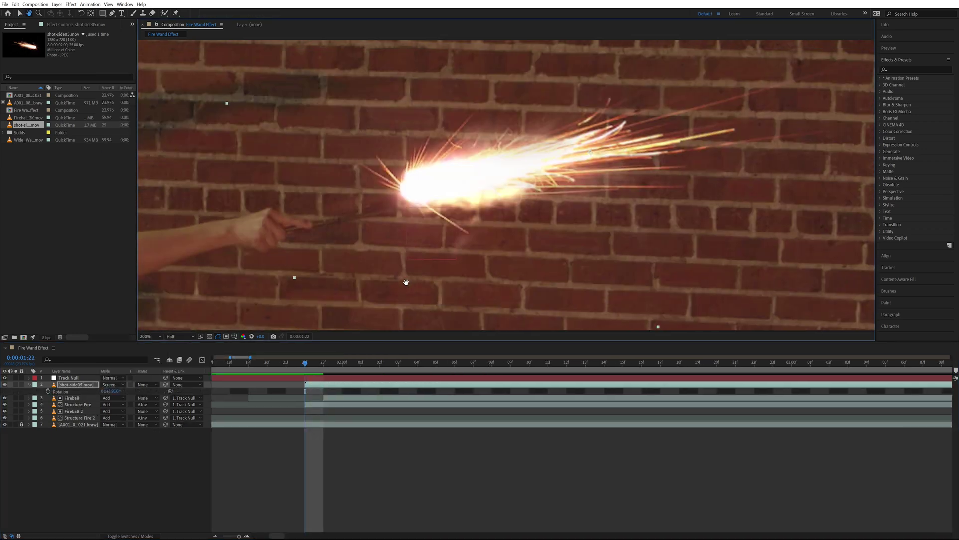
{"action": "key", "text": "s"}
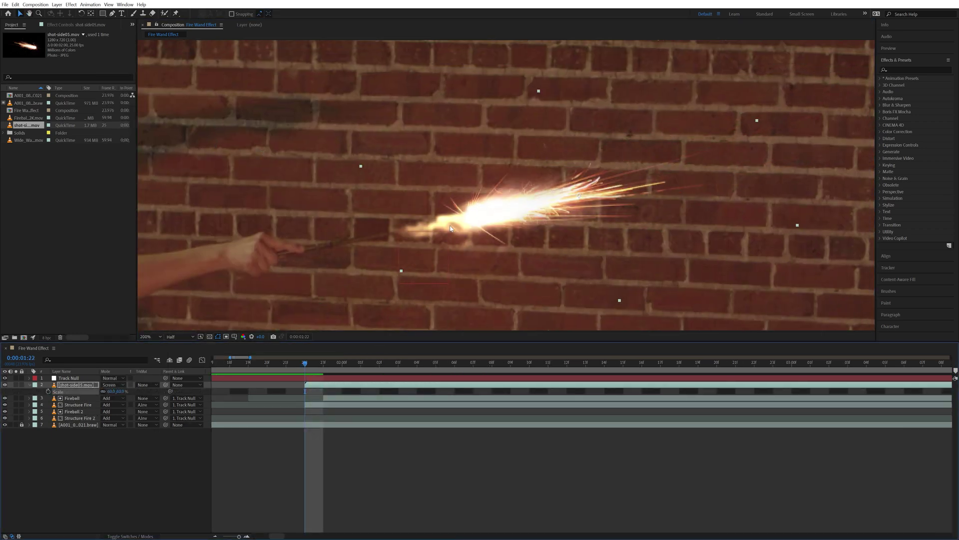
{"action": "left_click_drag", "start_coordinate": [113, 391], "coordinate": [120, 391]}
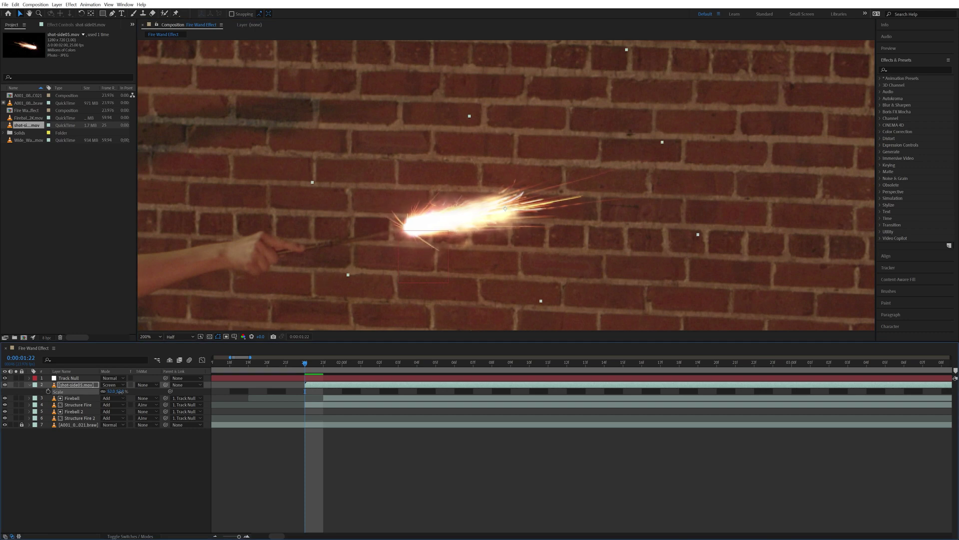
{"action": "scroll", "coordinate": [472, 217], "scroll_direction": "down", "scroll_amount": 4}
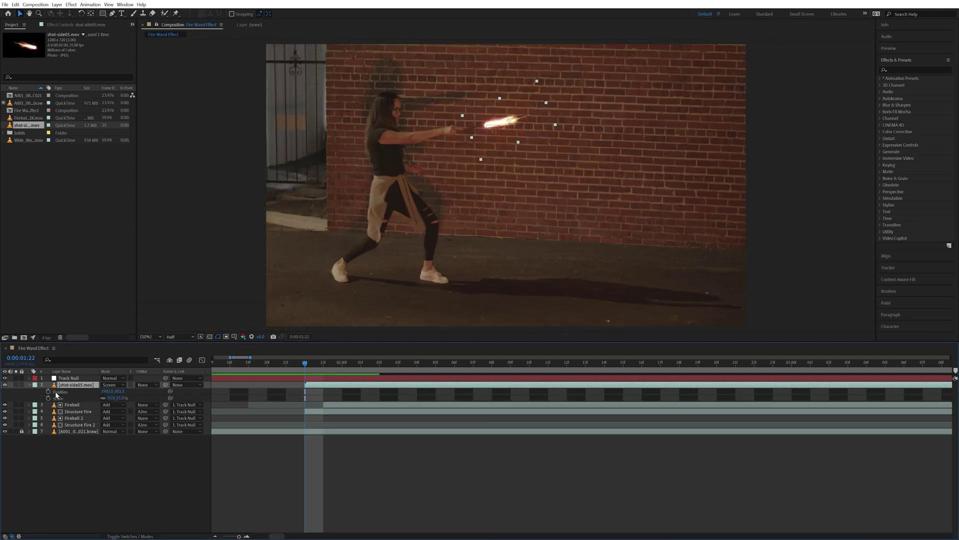
{"action": "key", "text": "shift+p"}
{"action": "left_click", "coordinate": [49, 397]}
{"action": "left_click_drag", "start_coordinate": [305, 362], "coordinate": [455, 363]}
{"action": "left_click_drag", "start_coordinate": [109, 391], "coordinate": [121, 390]}
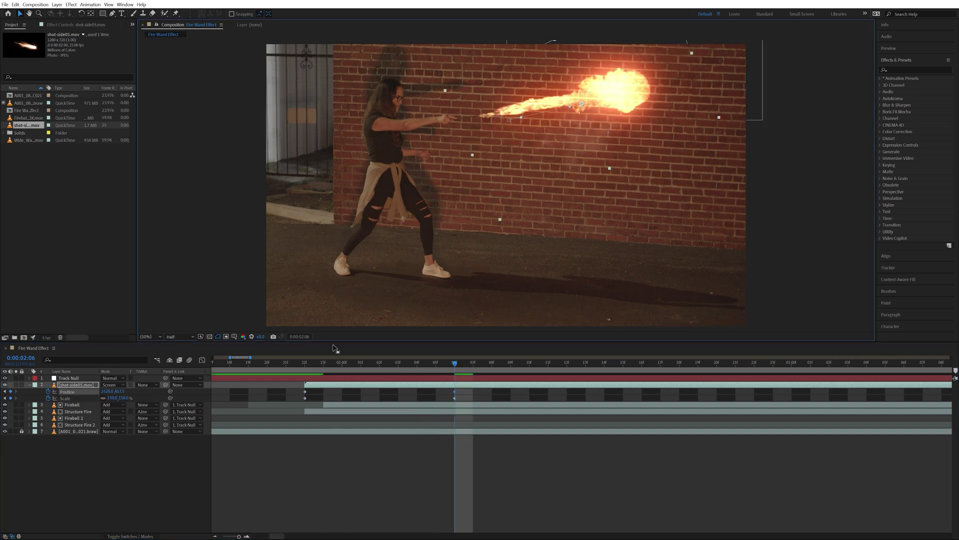
{"action": "left_click", "coordinate": [286, 363]}
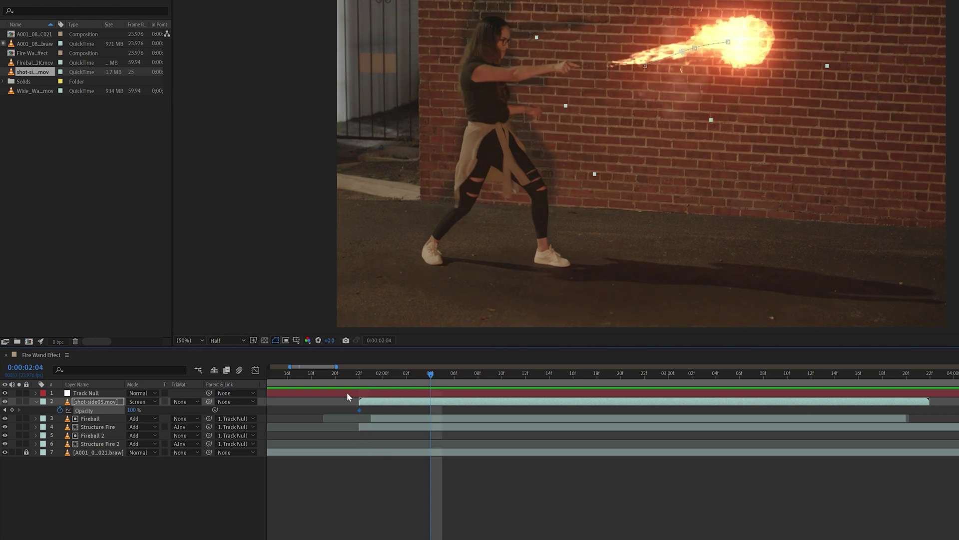
{"action": "left_click", "coordinate": [133, 411]}
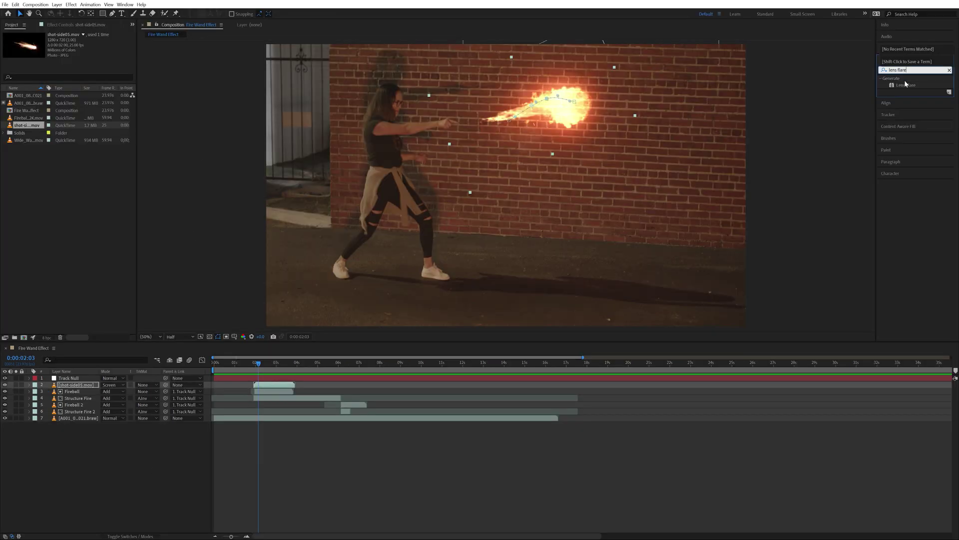
Apply Lens Flare to the background footage with a 105mm Prime lens and 80% blend.
{"action": "left_click_drag", "start_coordinate": [906, 84], "coordinate": [281, 424]}
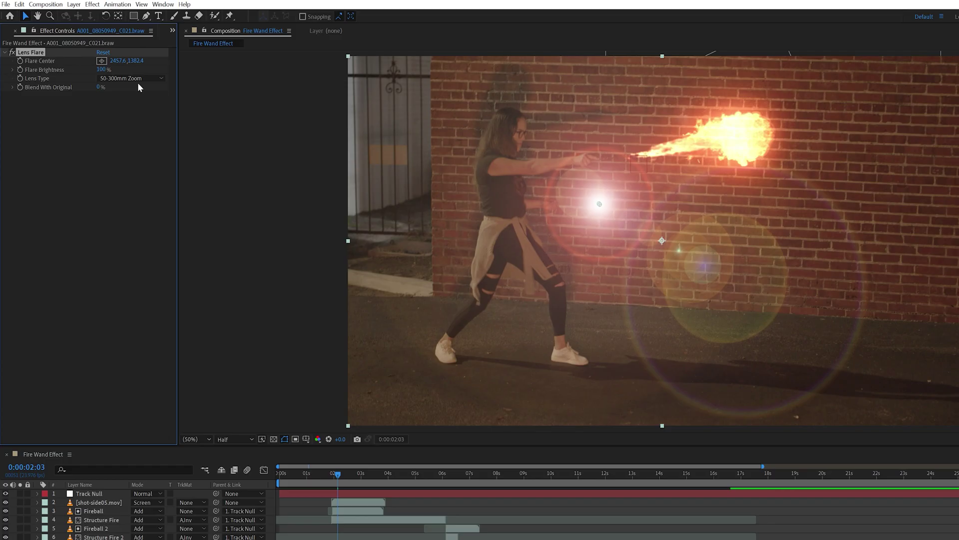
{"action": "left_click", "coordinate": [131, 78]}
{"action": "left_click", "coordinate": [135, 111]}
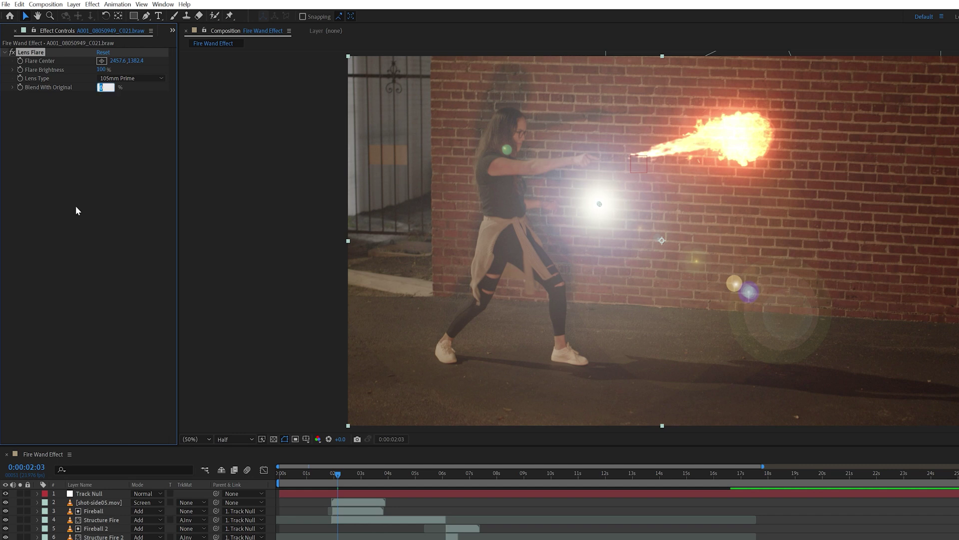
{"action": "type", "text": "80"}
{"action": "type", "text": "%"}
{"action": "key", "text": "Return"}
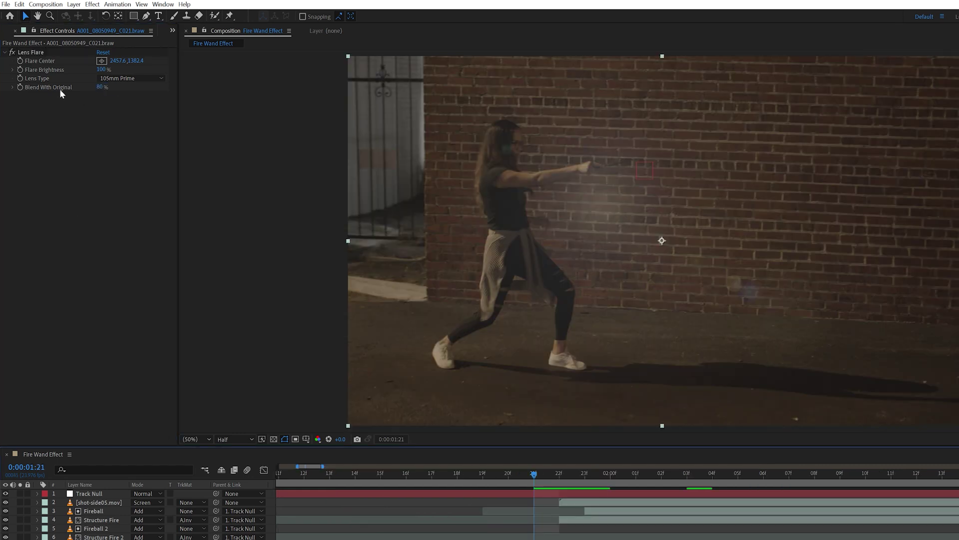
Keyframe Flare Brightness from 0% to 120% at the fireball frame.
{"action": "left_click", "coordinate": [20, 69]}
{"action": "type", "text": "0"}
{"action": "key", "text": "Return"}
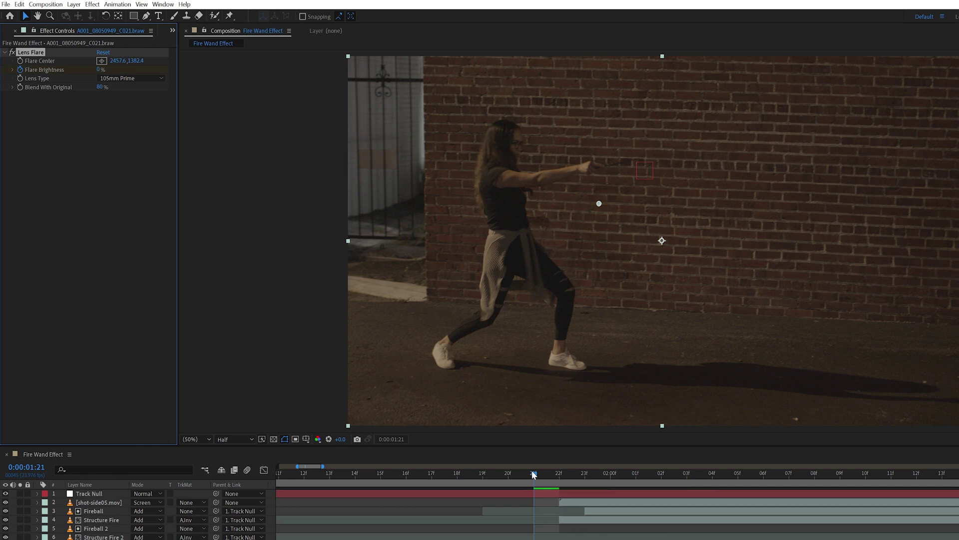
{"action": "left_click_drag", "start_coordinate": [533, 474], "coordinate": [579, 497]}
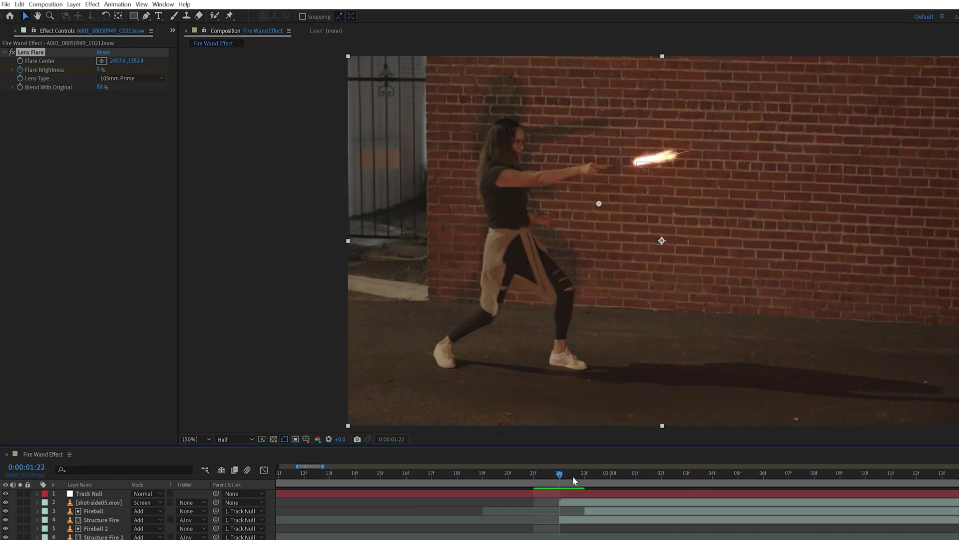
{"action": "left_click", "coordinate": [103, 70]}
{"action": "key", "text": "Return"}
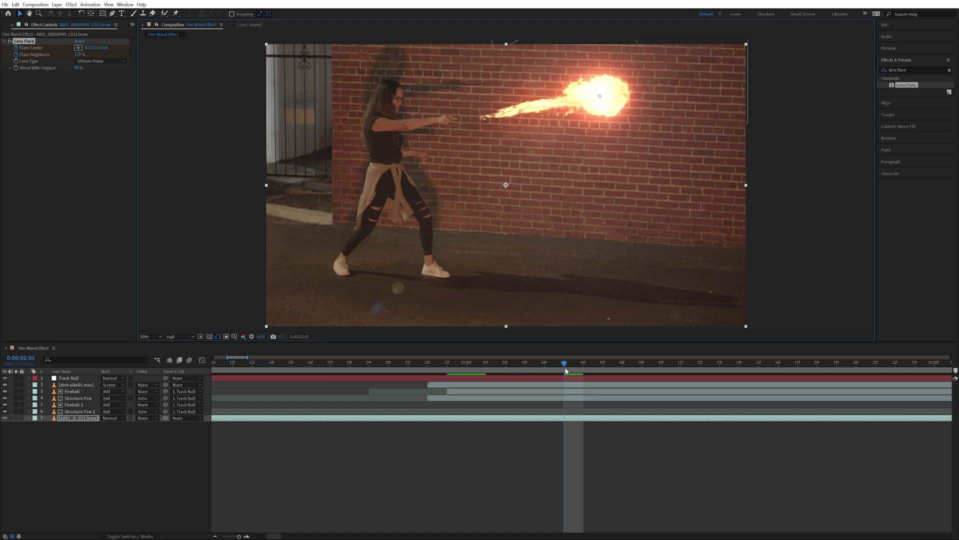
{"action": "key", "text": "space"}
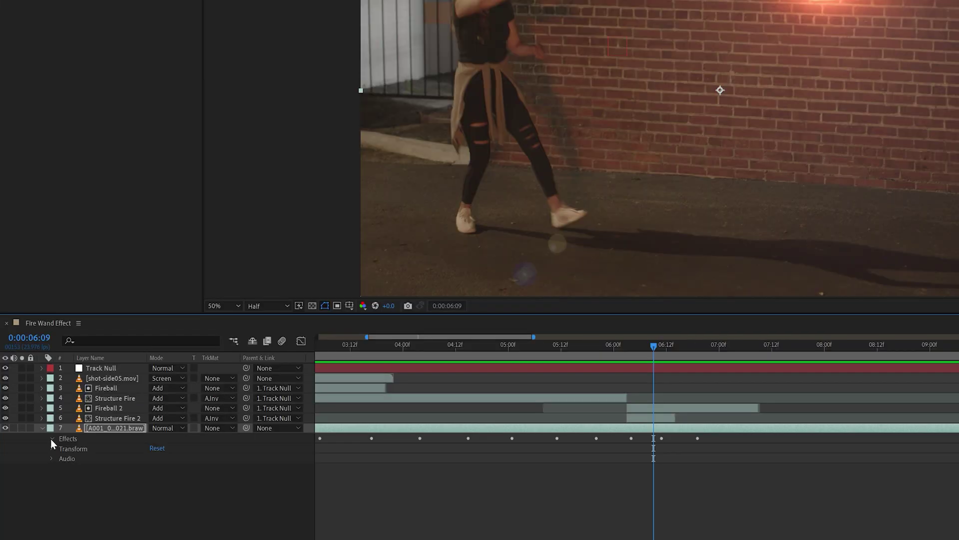
Add a later Flare Brightness keyframe and move toward where the flare should fade out.
{"action": "left_click", "coordinate": [51, 438]}
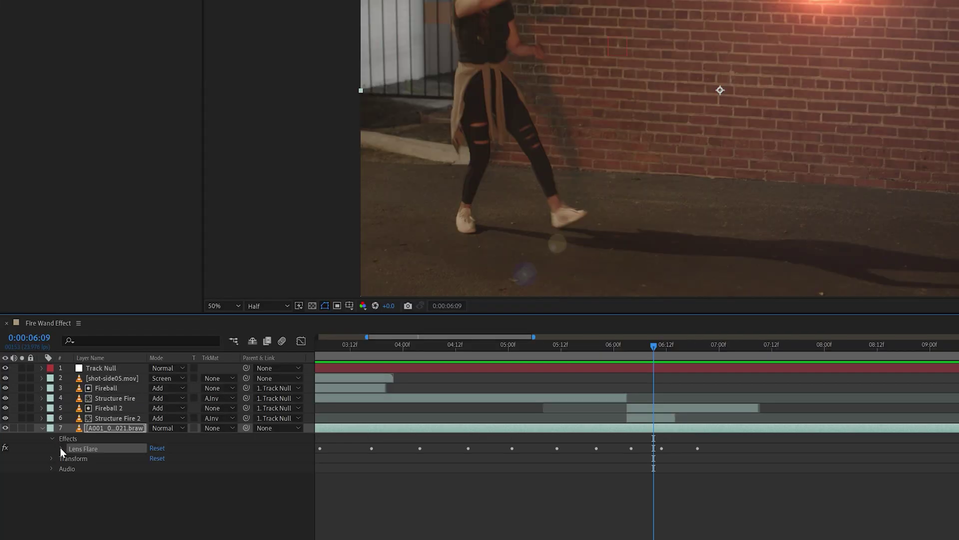
{"action": "left_click", "coordinate": [62, 448]}
{"action": "key", "text": "Page_Up"}
{"action": "key", "text": "Page_Up"}
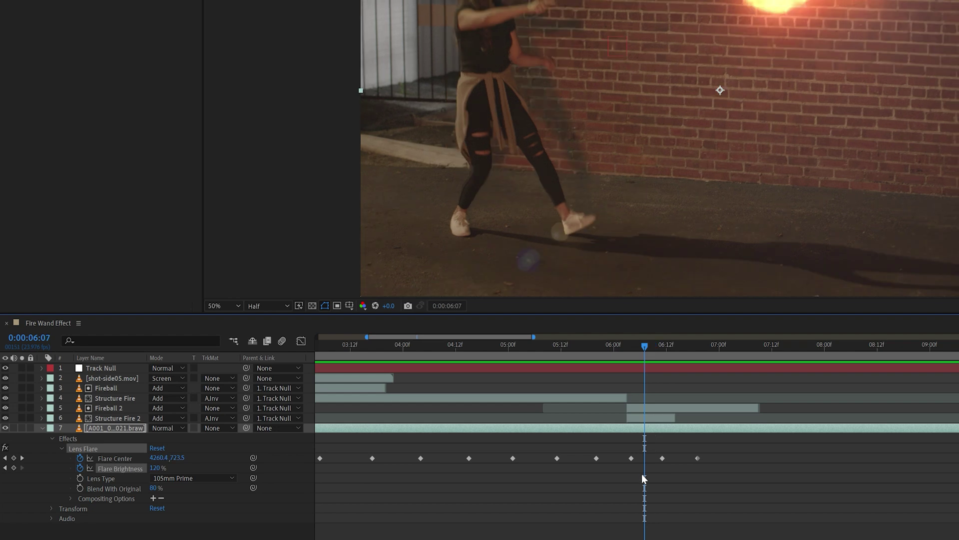
{"action": "left_click", "coordinate": [13, 468]}
{"action": "left_click_drag", "start_coordinate": [642, 350], "coordinate": [689, 350]}
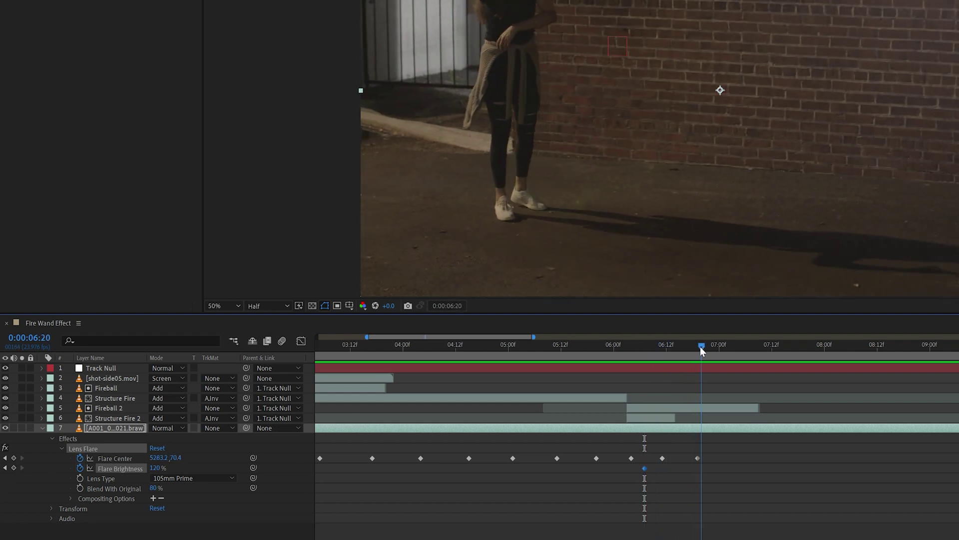
{"action": "left_click_drag", "start_coordinate": [700, 346], "coordinate": [716, 343]}
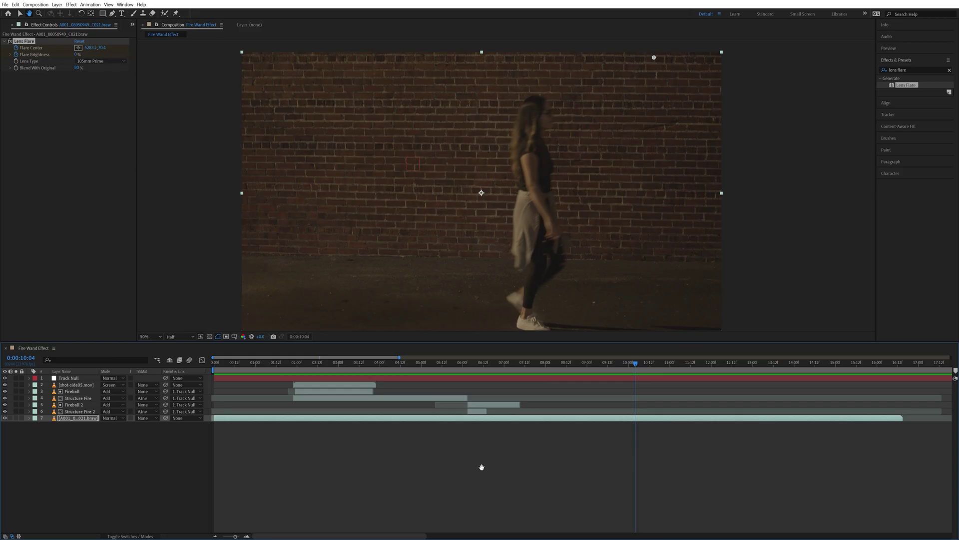
Duplicate the background footage, blend the copy with Add, and delete an extra duplicate.
{"action": "left_click_drag", "start_coordinate": [291, 366], "coordinate": [279, 364]}
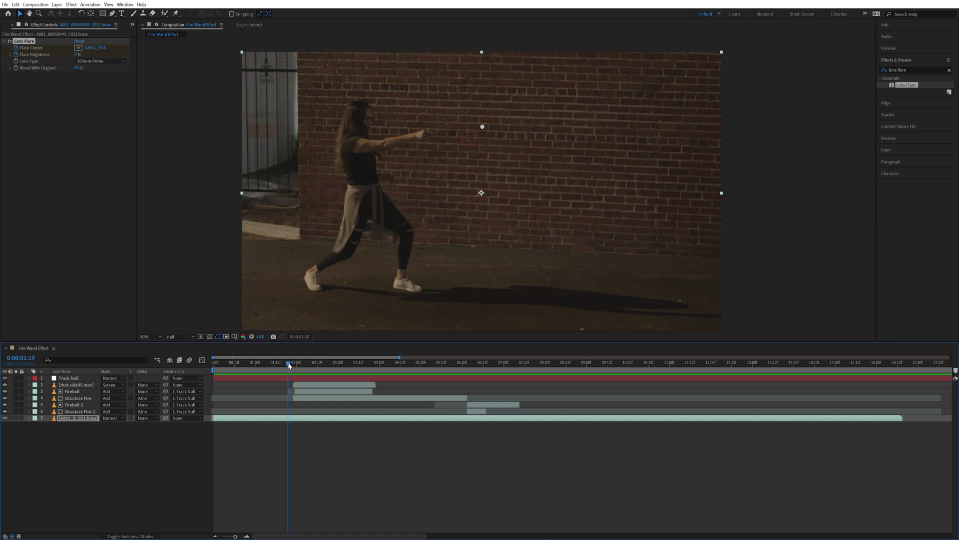
{"action": "left_click_drag", "start_coordinate": [280, 364], "coordinate": [276, 364]}
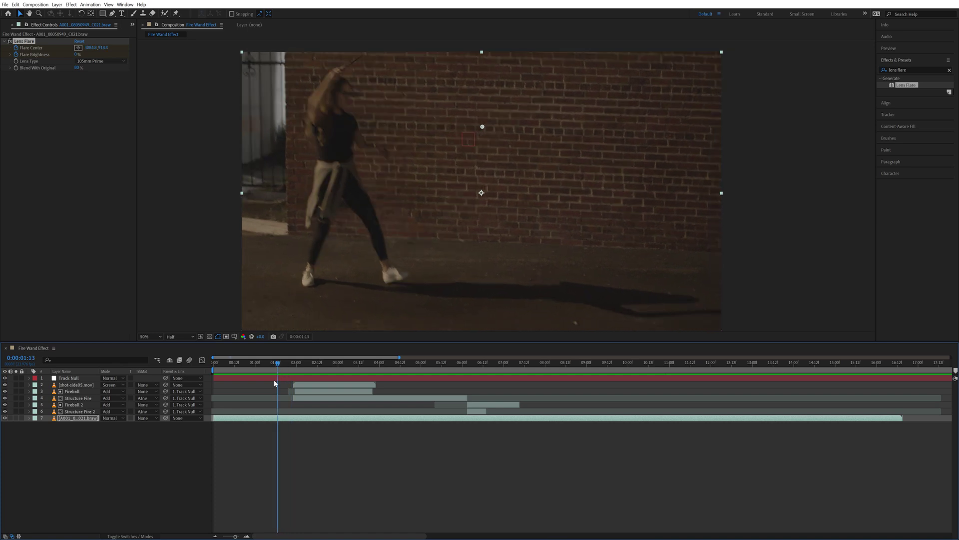
{"action": "left_click", "coordinate": [267, 420]}
{"action": "key", "text": "ctrl+d"}
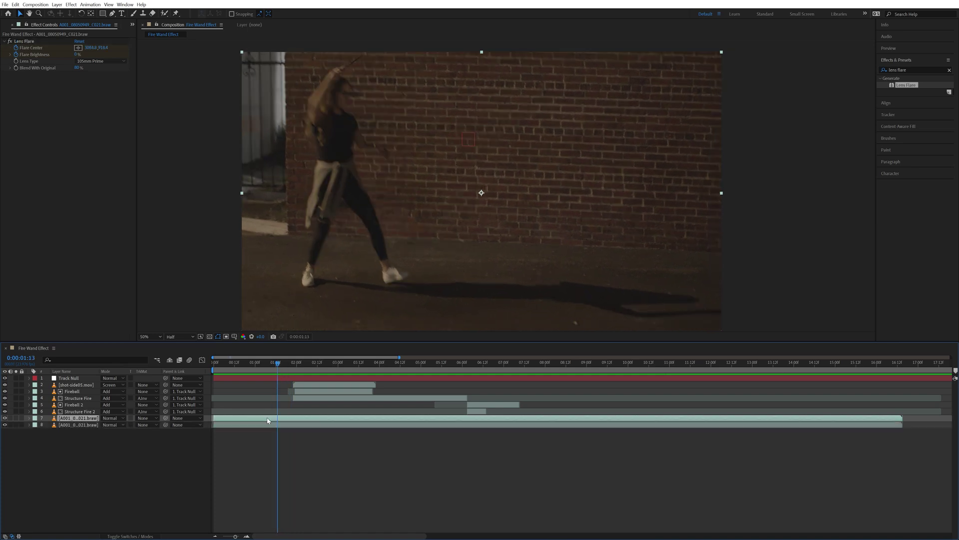
{"action": "left_click", "coordinate": [120, 417]}
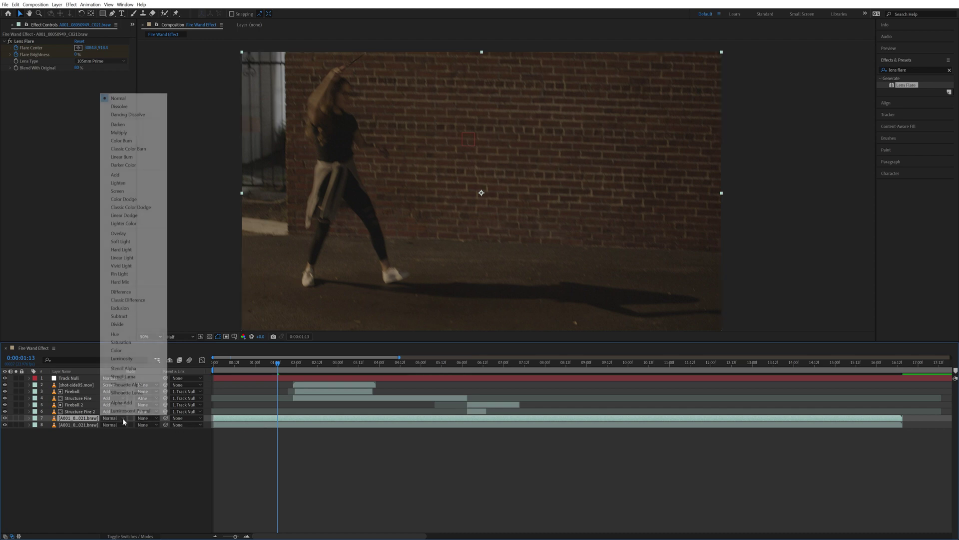
{"action": "left_click", "coordinate": [117, 174]}
{"action": "left_click_drag", "start_coordinate": [278, 363], "coordinate": [294, 419]}
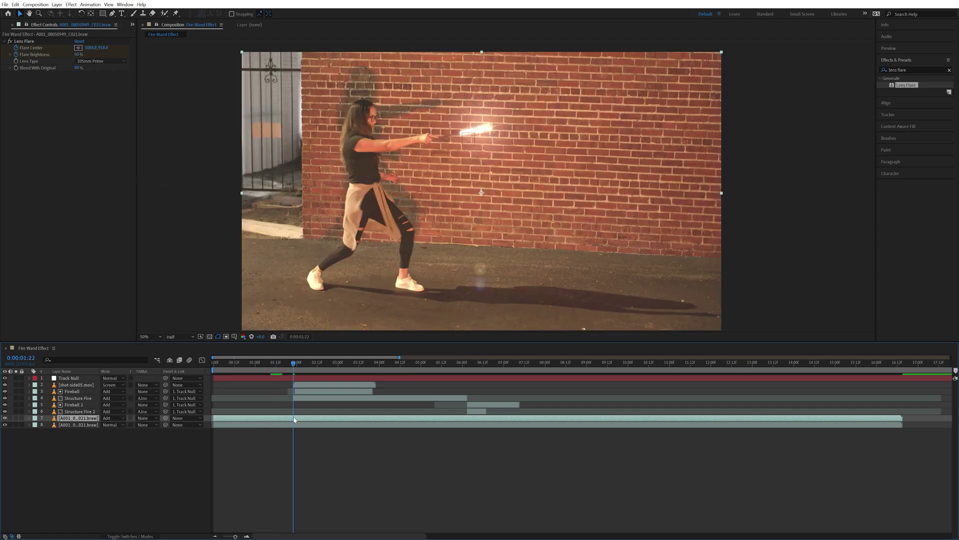
{"action": "key", "text": "ctrl+d"}
{"action": "left_click", "coordinate": [285, 425]}
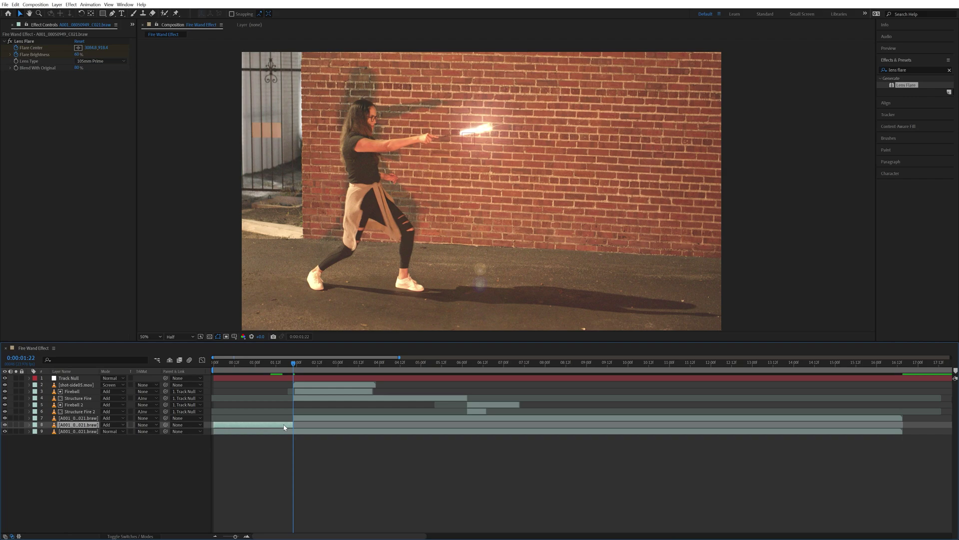
{"action": "key", "text": "Delete"}
Keyframe the bright copy's opacity from 0% to 100% at launch, then 20%, with Easy Ease.
{"action": "key", "text": "t"}
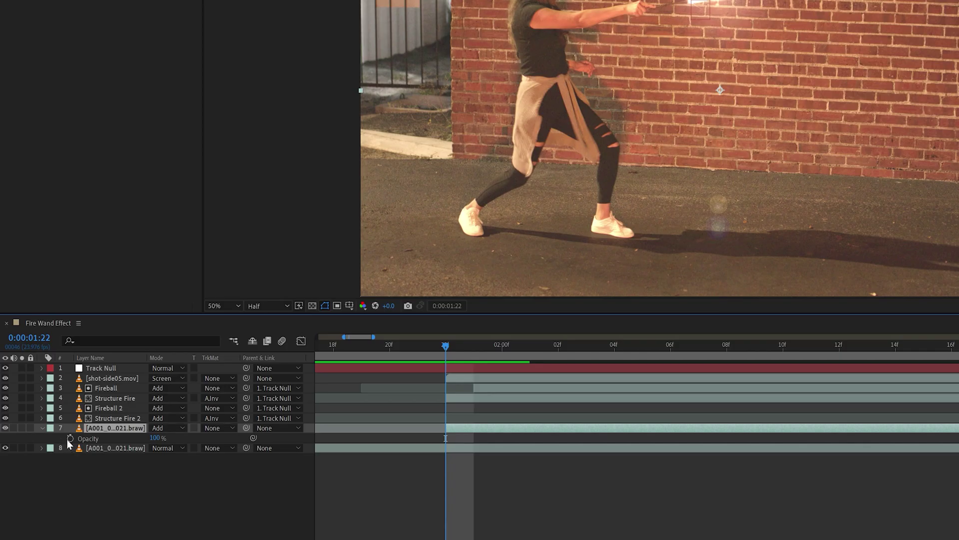
{"action": "left_click", "coordinate": [70, 439]}
{"action": "left_click", "coordinate": [155, 437]}
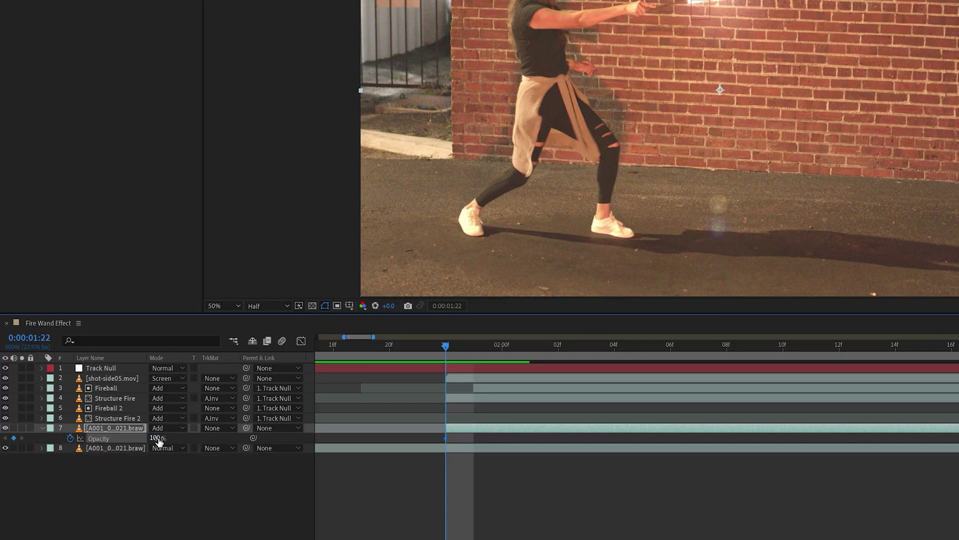
{"action": "type", "text": "65"}
{"action": "key", "text": "Return"}
{"action": "left_click_drag", "start_coordinate": [155, 439], "coordinate": [54, 435]}
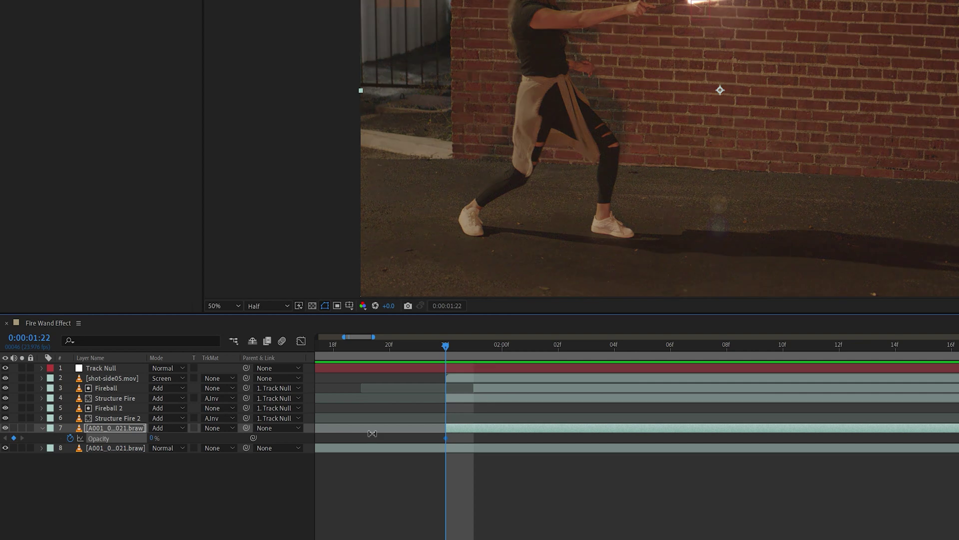
{"action": "key", "text": "Page_Down"}
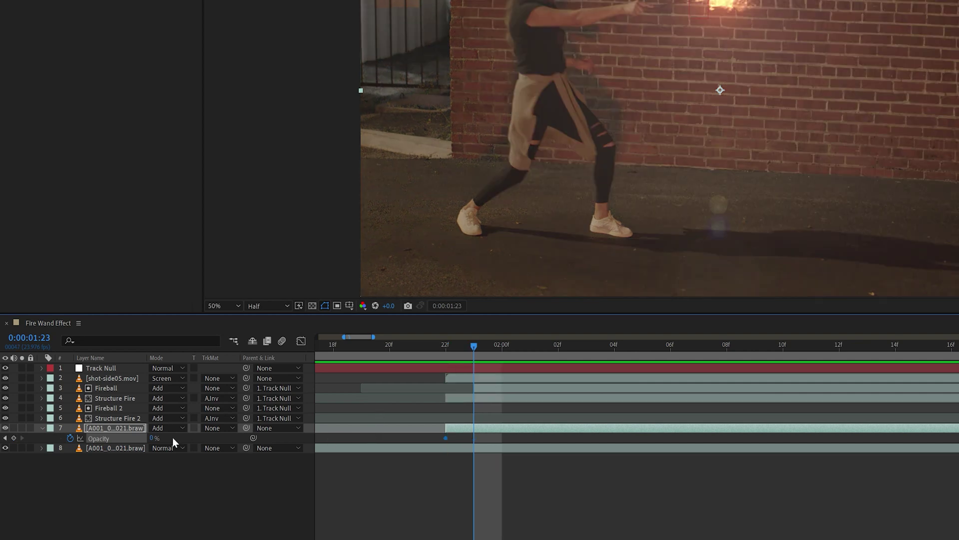
{"action": "left_click_drag", "start_coordinate": [155, 438], "coordinate": [407, 427]}
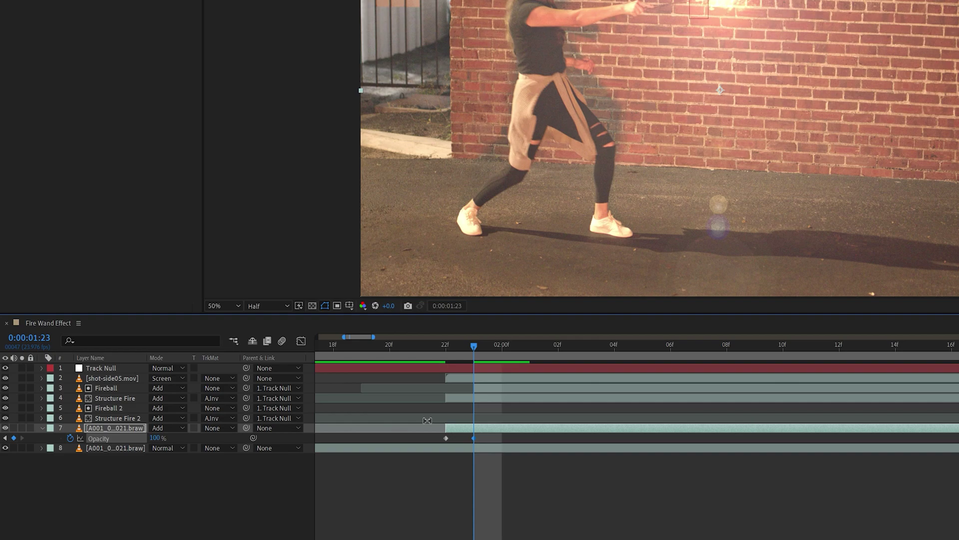
{"action": "key", "text": "space"}
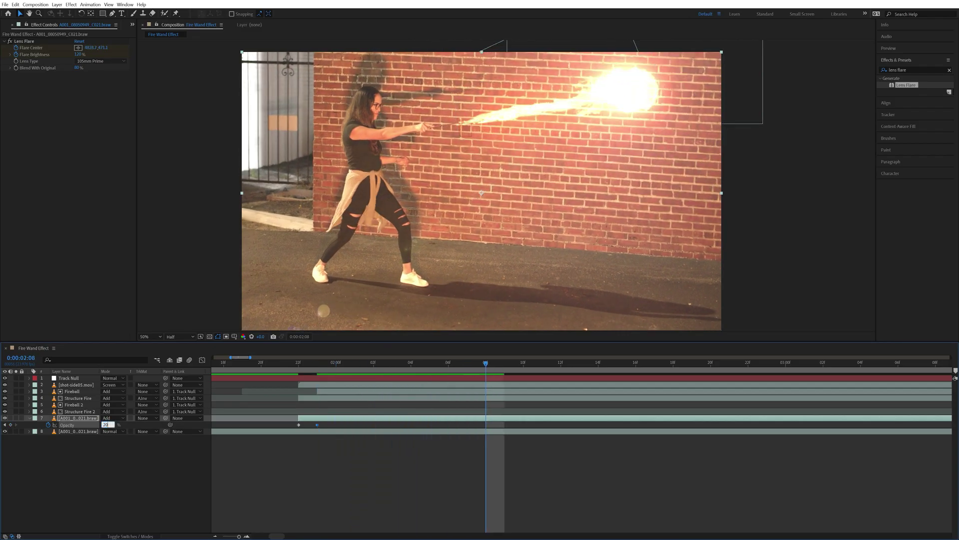
{"action": "key", "text": "Return"}
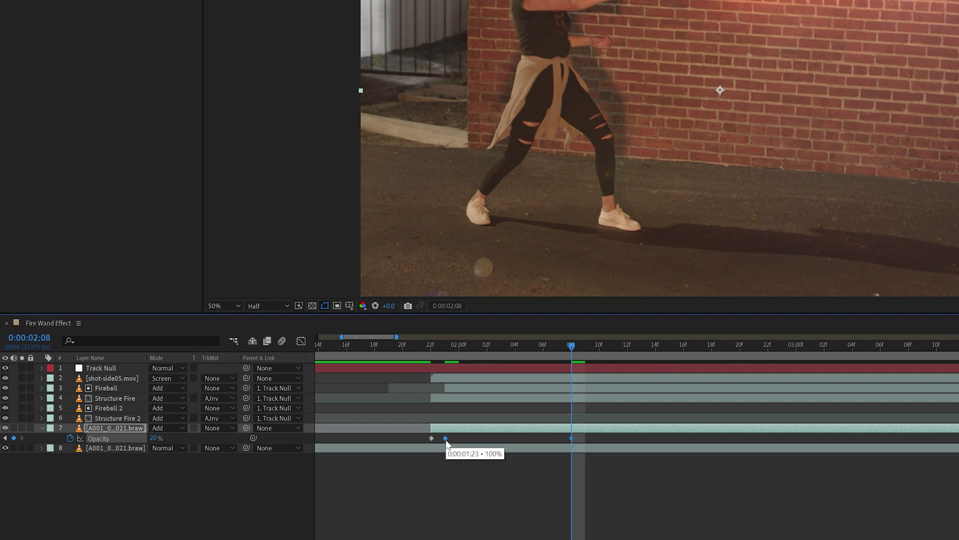
{"action": "key", "text": "F9"}
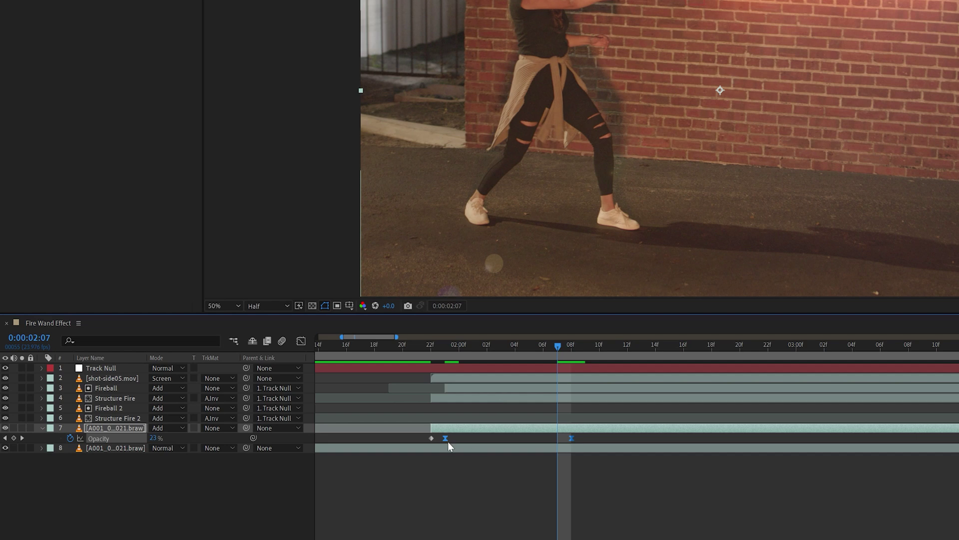
Preview the flare animation and hold the opacity at 20% until 6:07.
{"action": "left_click_drag", "start_coordinate": [414, 349], "coordinate": [363, 350]}
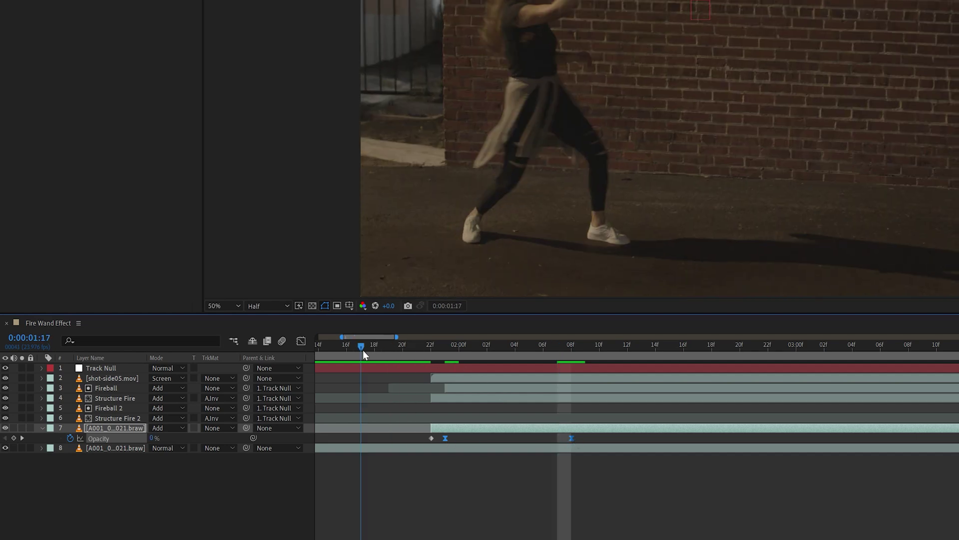
{"action": "key", "text": "minus"}
{"action": "key", "text": "minus"}
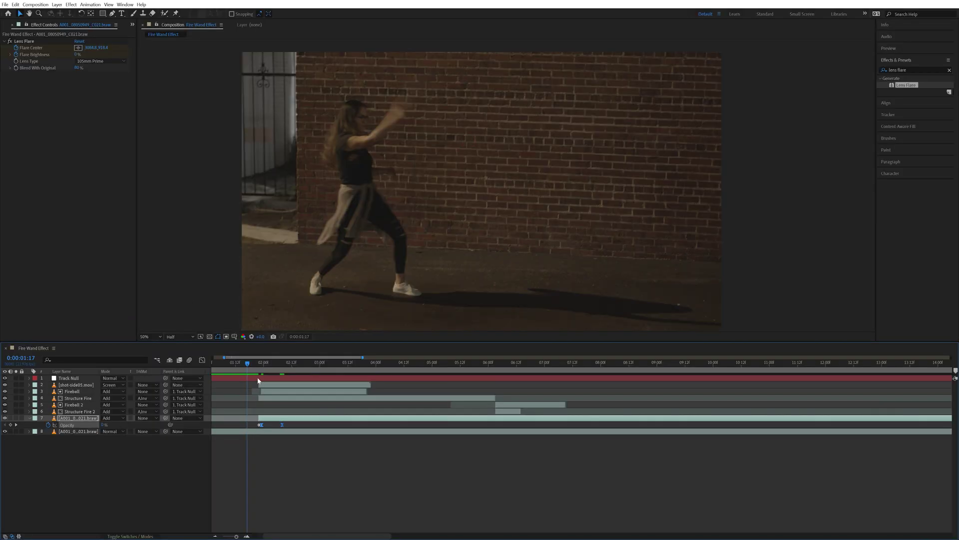
{"action": "key", "text": "space"}
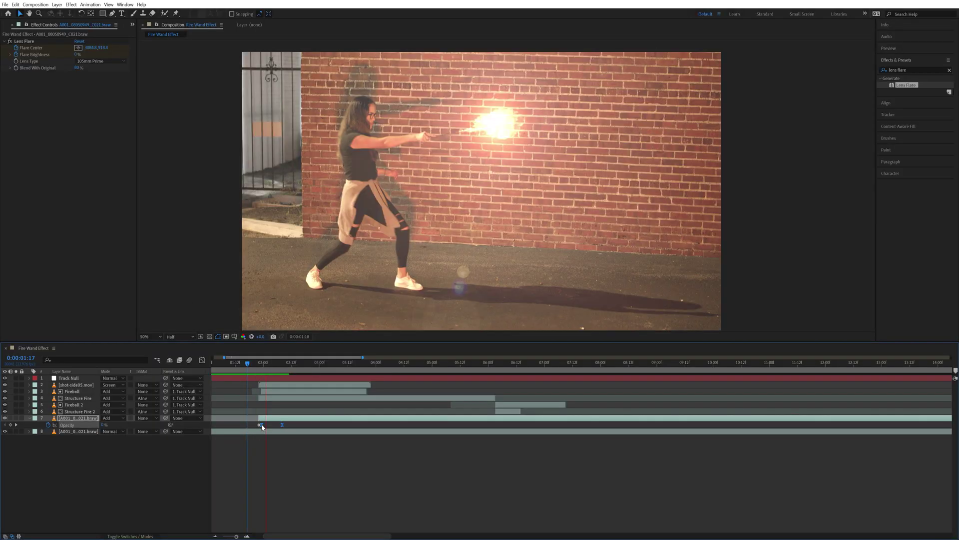
{"action": "key", "text": "equal"}
{"action": "key", "text": "equal"}
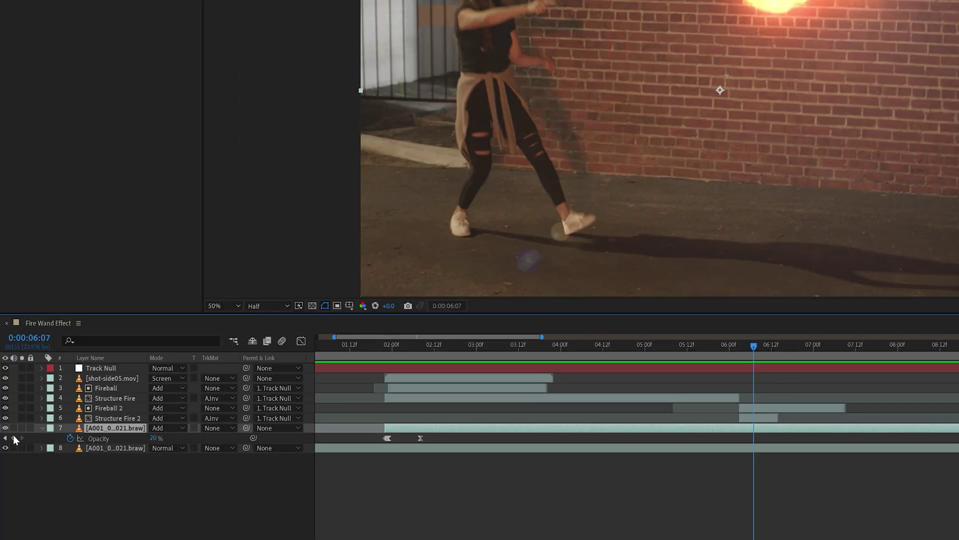
{"action": "left_click", "coordinate": [13, 438]}
{"action": "left_click_drag", "start_coordinate": [754, 345], "coordinate": [839, 353]}
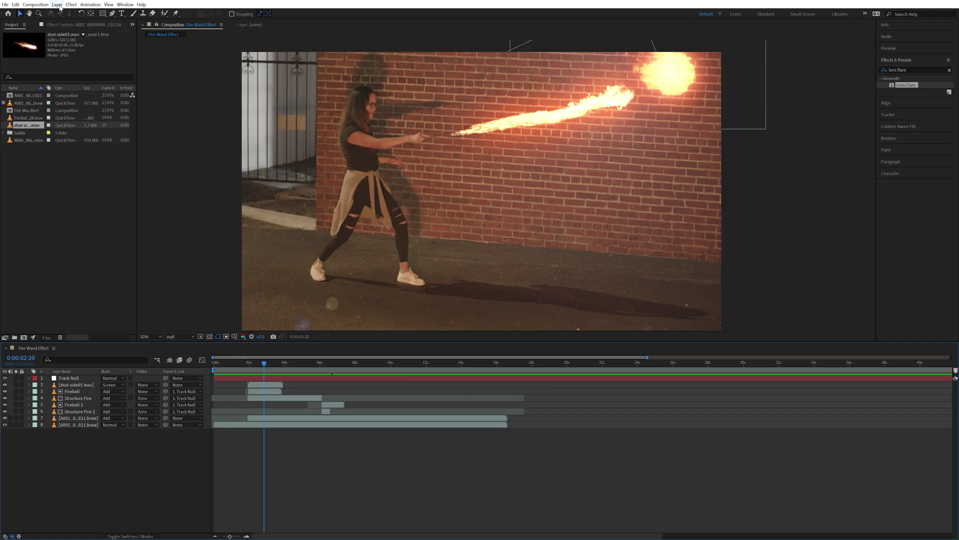
Add an adjustment layer, split it at 7:01 and delete the trailing piece.
{"action": "left_click", "coordinate": [60, 6]}
{"action": "mouse_move", "coordinate": [66, 12]}
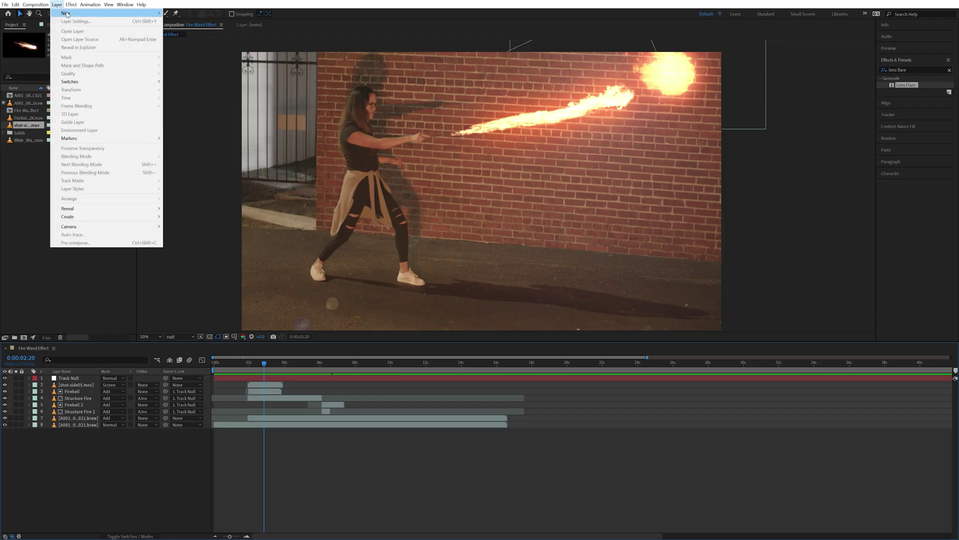
{"action": "left_click", "coordinate": [202, 63]}
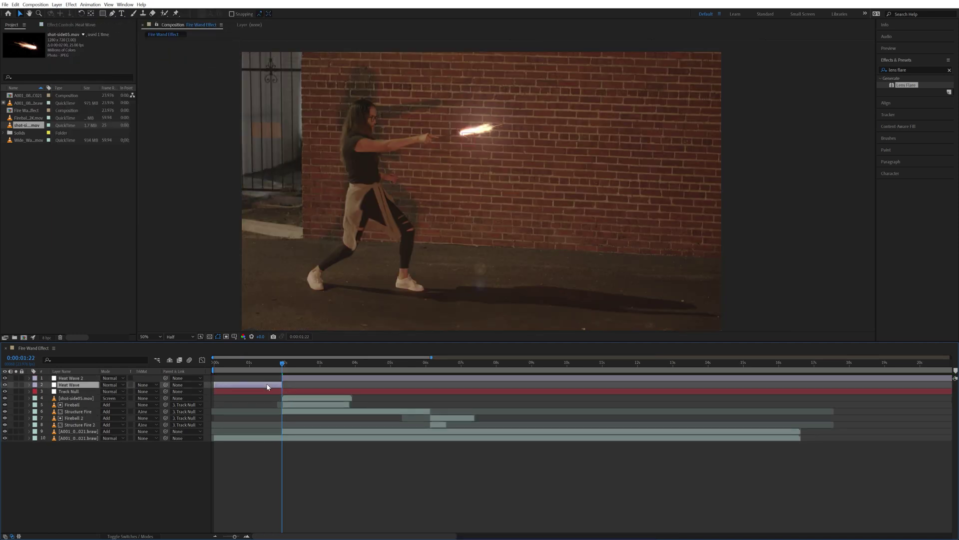
{"action": "left_click_drag", "start_coordinate": [278, 361], "coordinate": [463, 362]}
{"action": "left_click", "coordinate": [471, 378]}
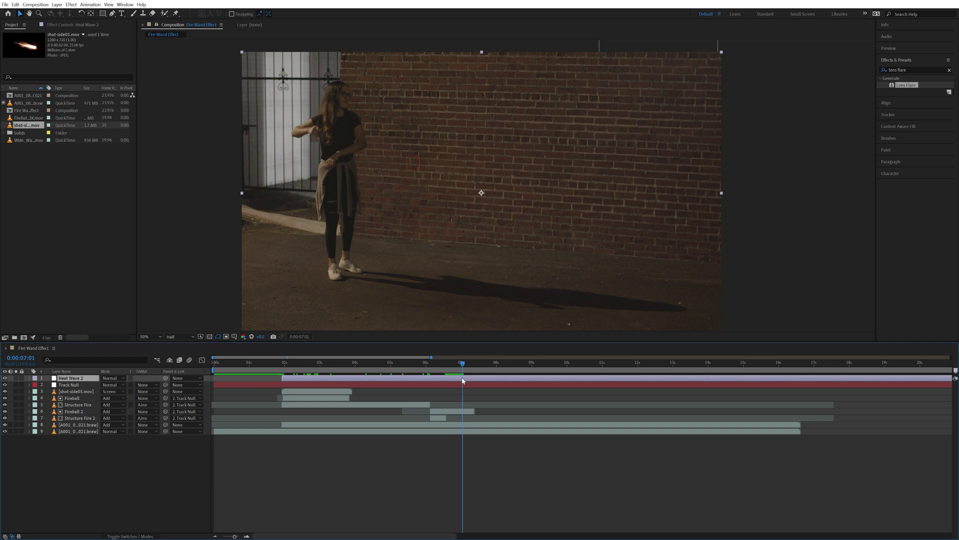
{"action": "key", "text": "ctrl+shift+d"}
{"action": "key", "text": "Delete"}
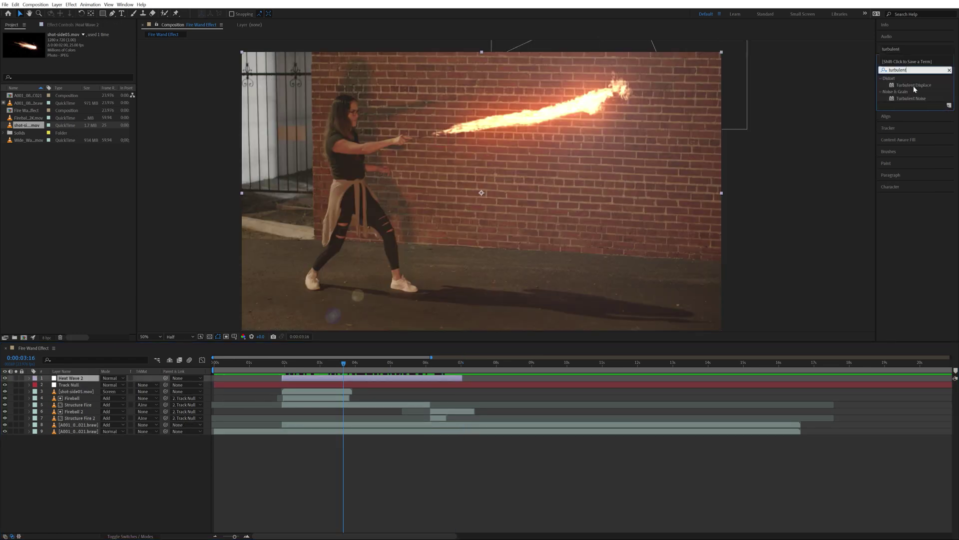
Apply Turbulent Displace with Amount 20, Size 46, Complexity 2, and set its evolution.
{"action": "left_click_drag", "start_coordinate": [914, 89], "coordinate": [676, 276]}
{"action": "left_click_drag", "start_coordinate": [323, 381], "coordinate": [324, 381]}
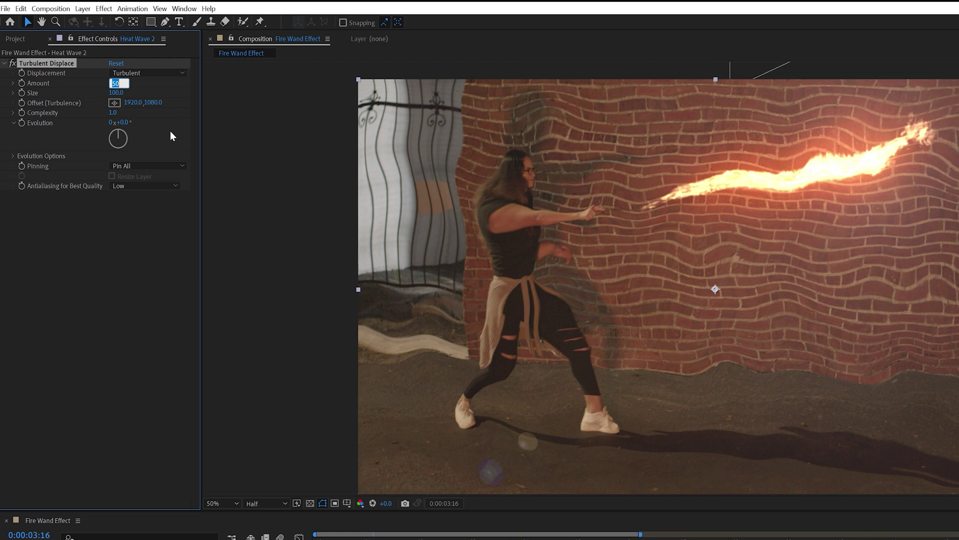
{"action": "type", "text": "20"}
{"action": "key", "text": "Tab"}
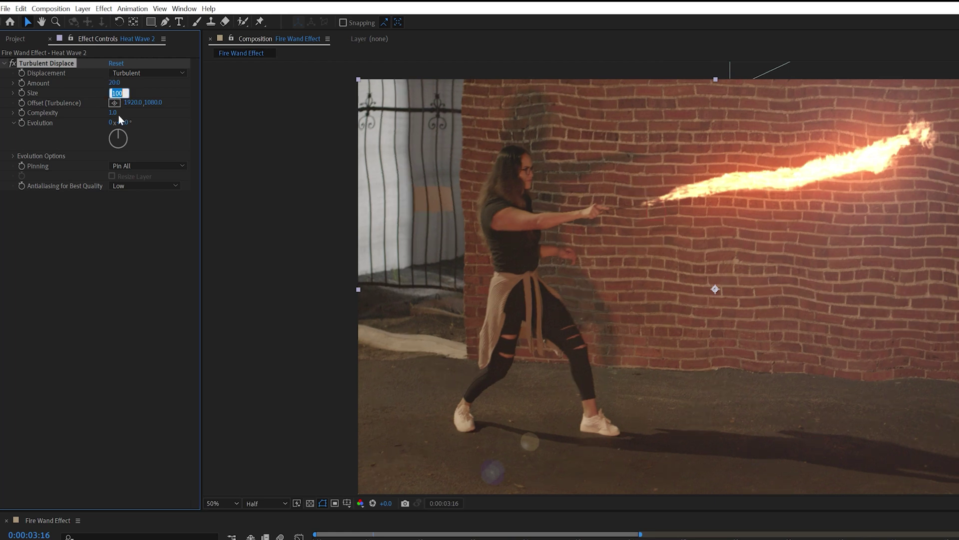
{"action": "type", "text": "46"}
{"action": "key", "text": "Tab"}
{"action": "type", "text": "2"}
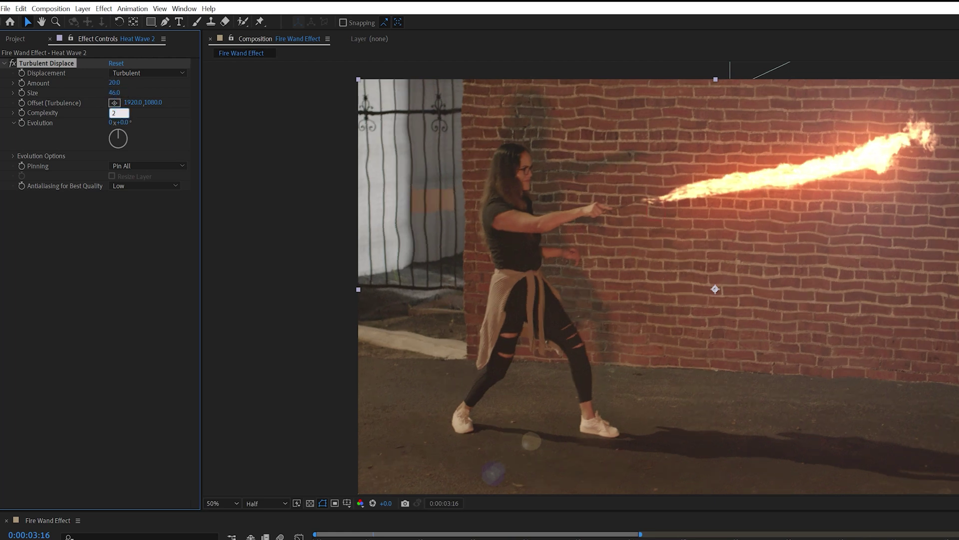
{"action": "key", "text": "Return"}
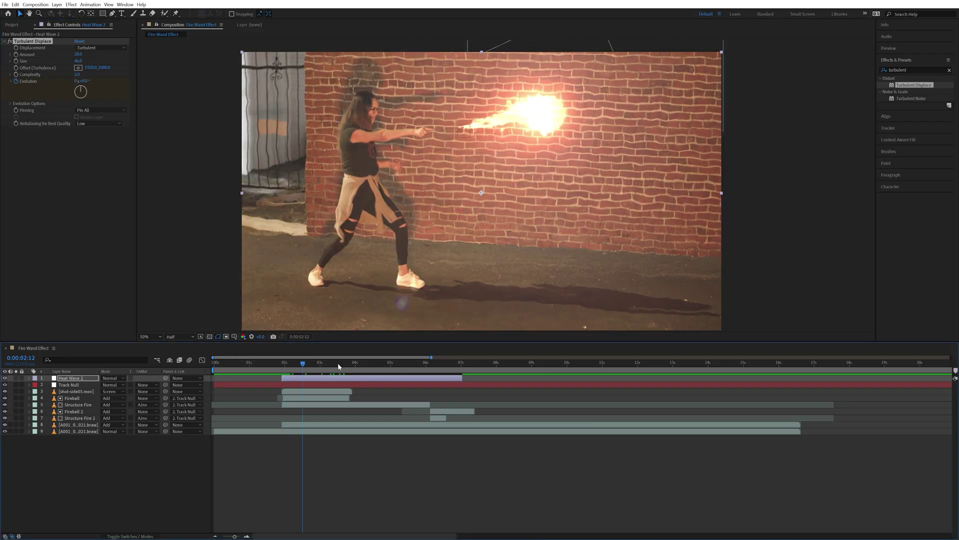
{"action": "left_click_drag", "start_coordinate": [336, 365], "coordinate": [467, 368]}
{"action": "left_click", "coordinate": [78, 81]}
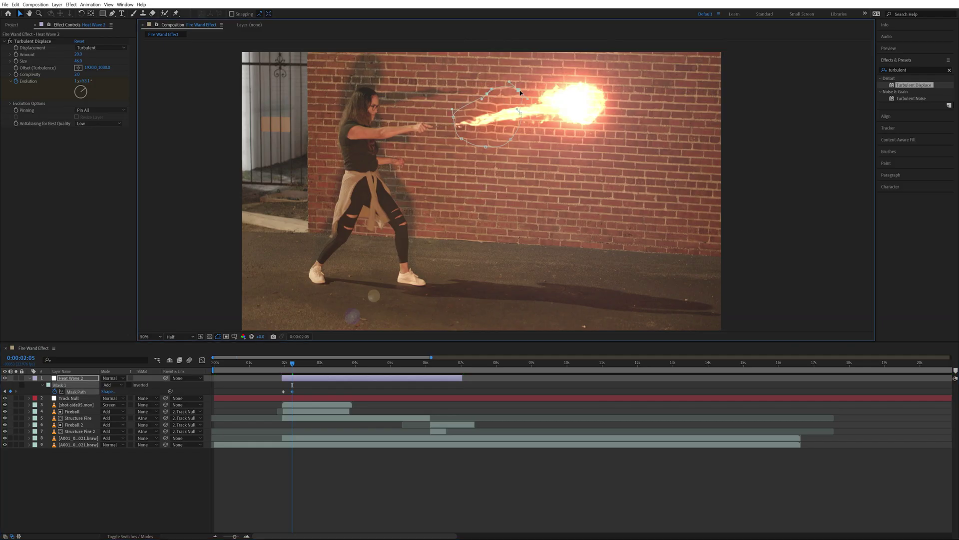
Enlarge Mask 1 around the fireball and reveal its feather setting.
{"action": "left_click_drag", "start_coordinate": [537, 93], "coordinate": [568, 70]}
{"action": "left_click_drag", "start_coordinate": [489, 143], "coordinate": [485, 149]}
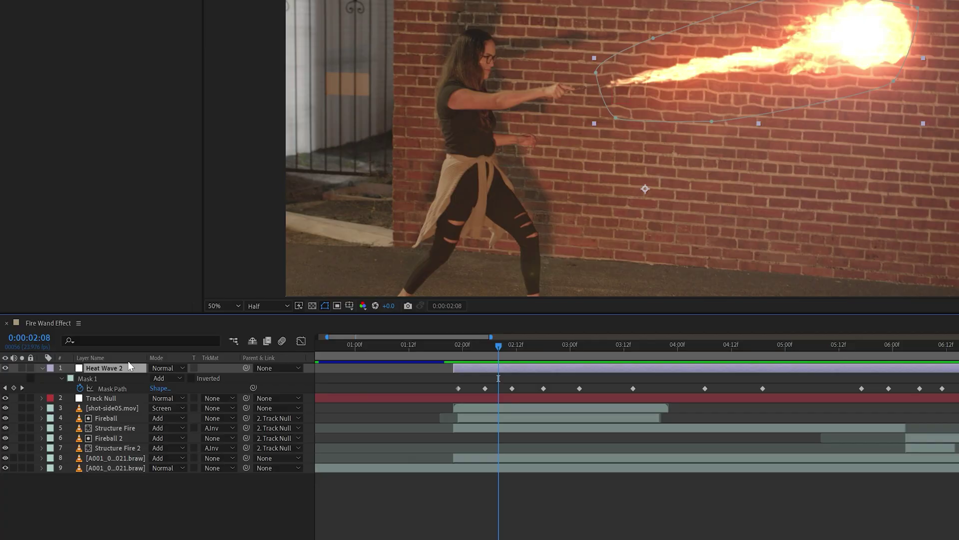
{"action": "key", "text": "f"}
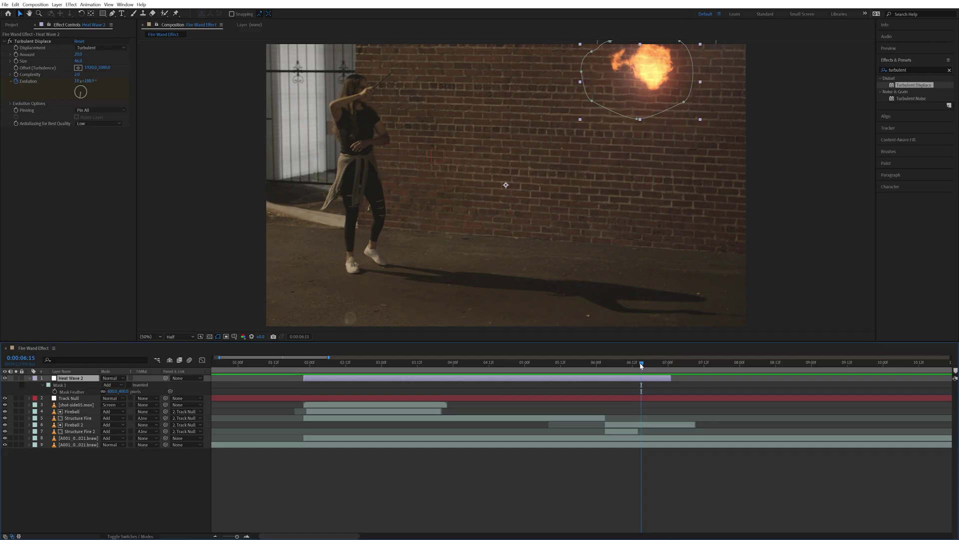
Fade Heat Wave 2 opacity to zero where the fire disappears.
{"action": "key", "text": "t"}
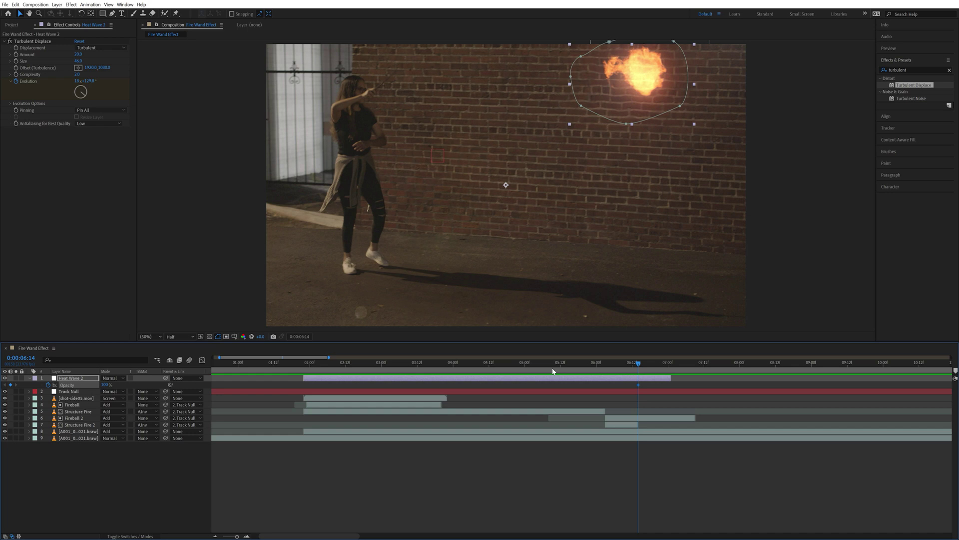
{"action": "left_click_drag", "start_coordinate": [637, 363], "coordinate": [669, 362]}
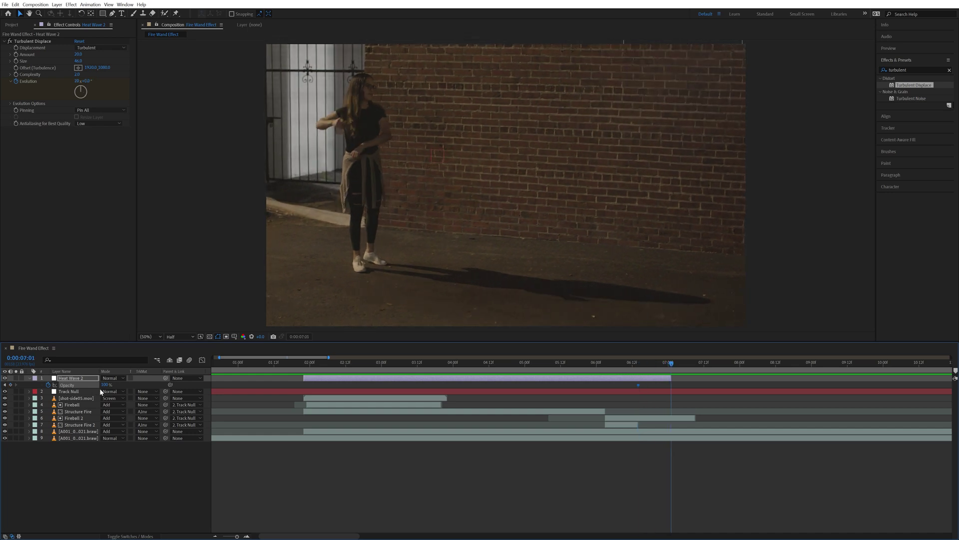
{"action": "left_click_drag", "start_coordinate": [106, 383], "coordinate": [45, 384]}
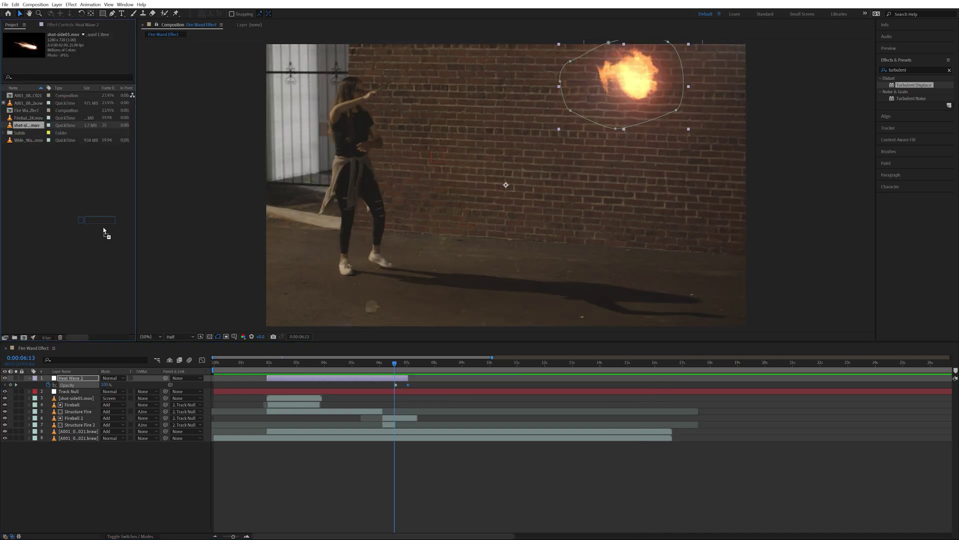
Preview the Heat Wave 2 opacity fade around where the fireball vanishes.
{"action": "left_click", "coordinate": [412, 383]}
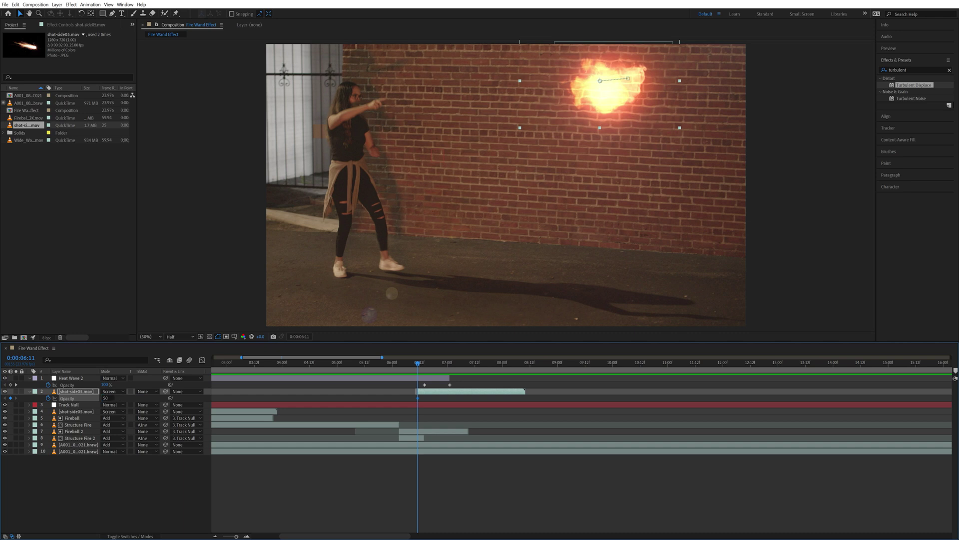
{"action": "left_click_drag", "start_coordinate": [424, 363], "coordinate": [471, 369]}
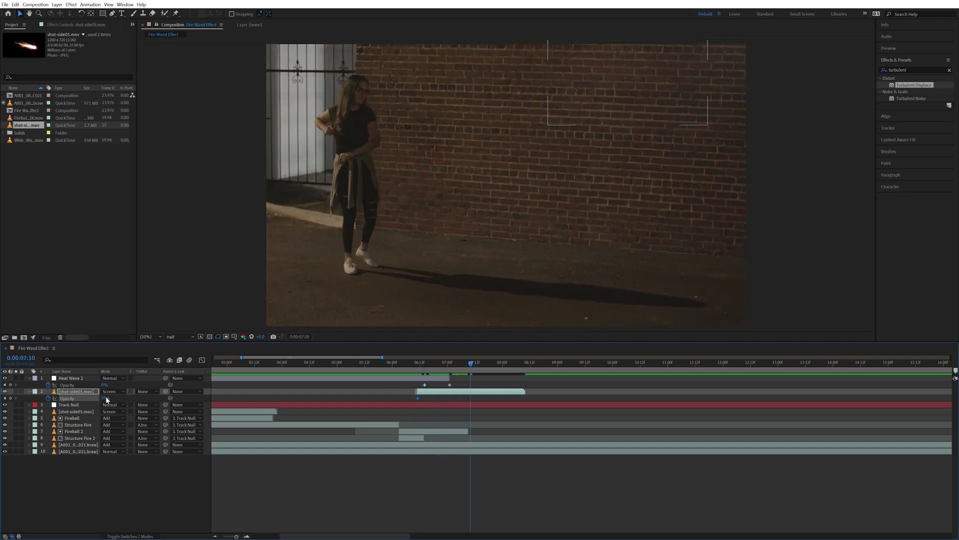
{"action": "left_click", "coordinate": [346, 363]}
{"action": "key", "text": "space"}
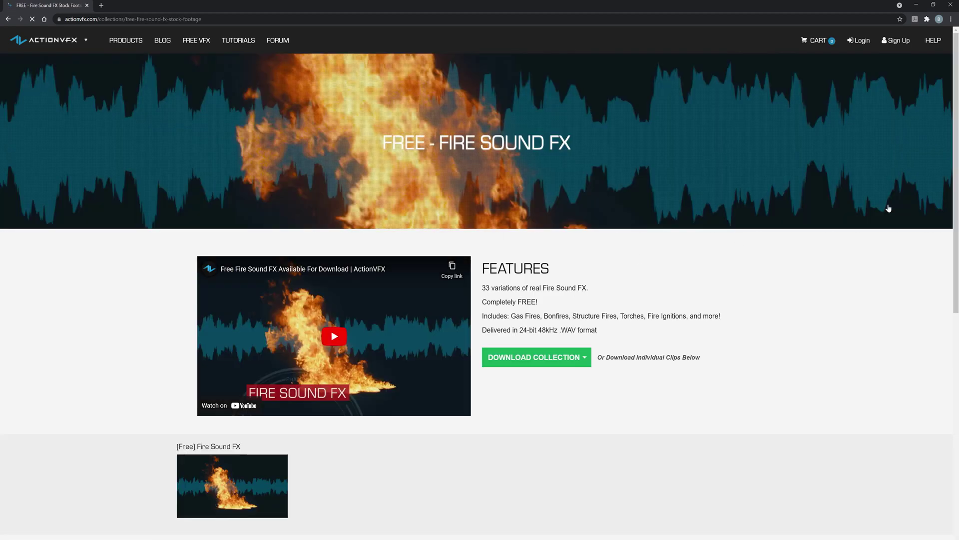
{"action": "left_click_drag", "start_coordinate": [956, 139], "coordinate": [957, 226]}
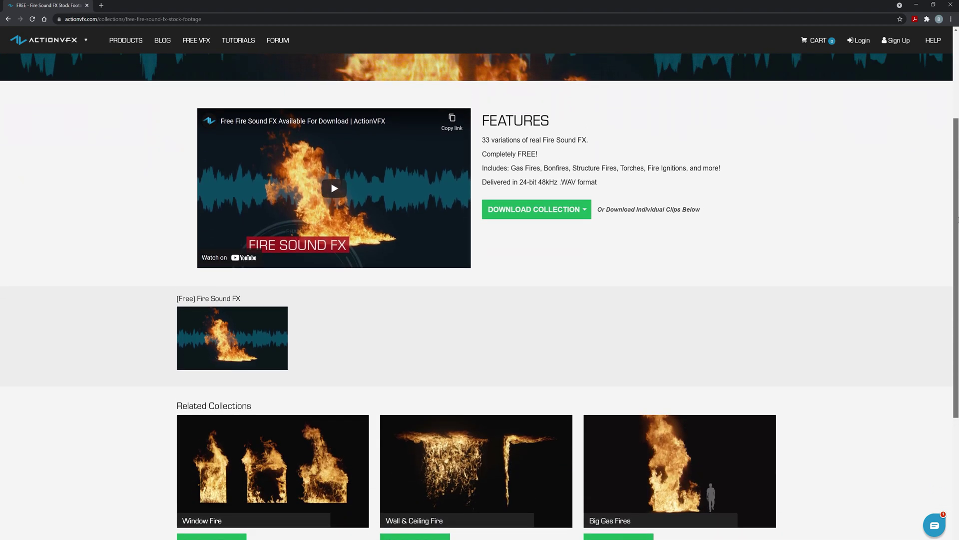